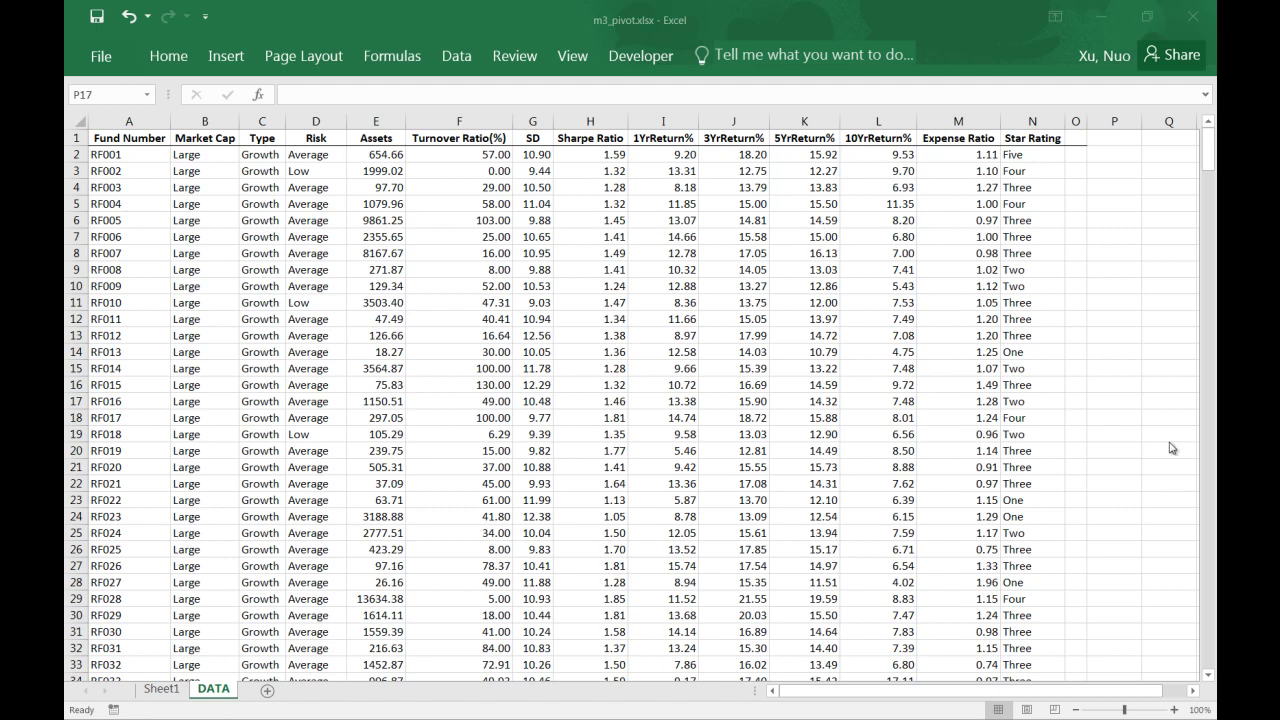
Step: Look through the fund records and their columns on the DATA sheet
left_click(1111, 425)
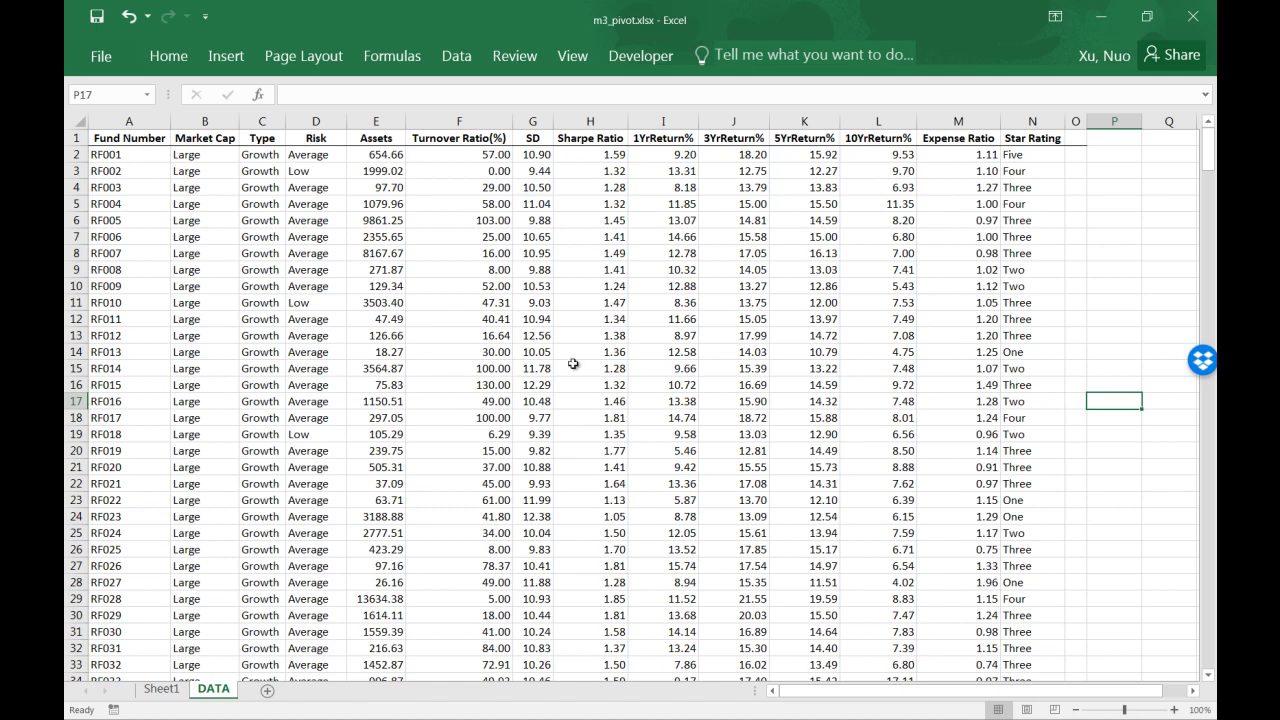
scroll(573, 363, "down", 8)
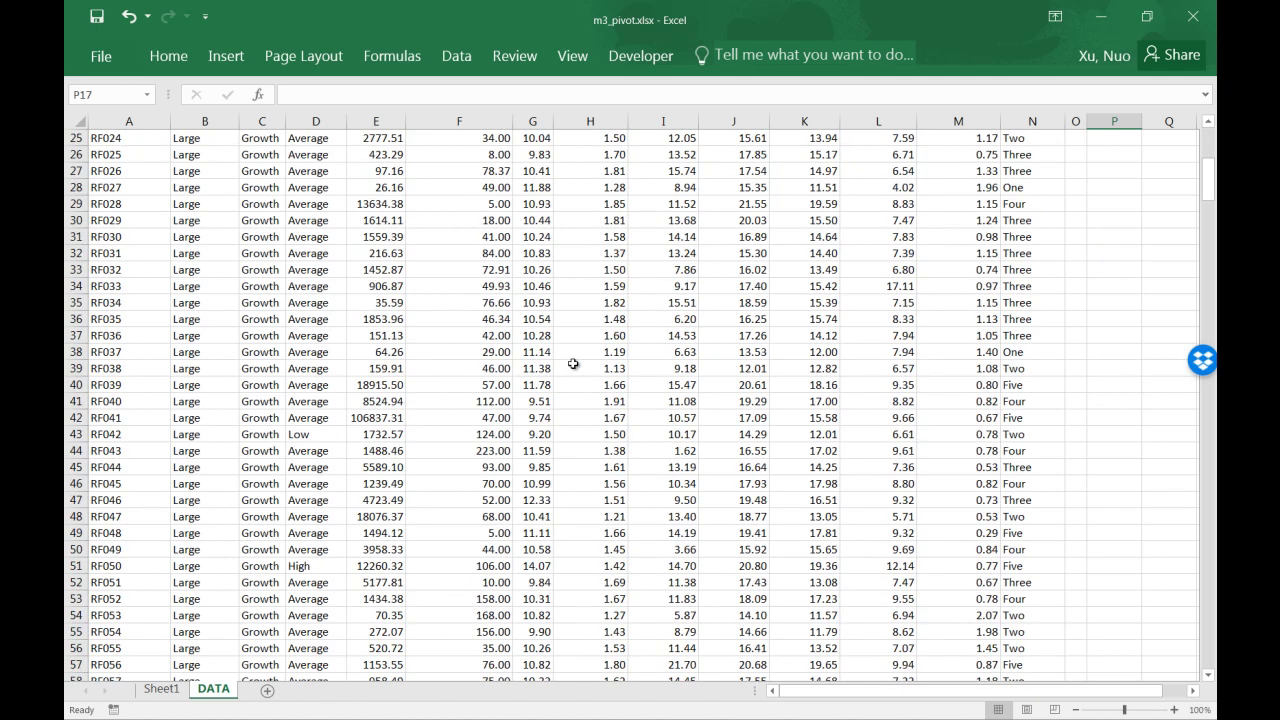
scroll(573, 363, "down", 3)
scroll(573, 363, "down", 9)
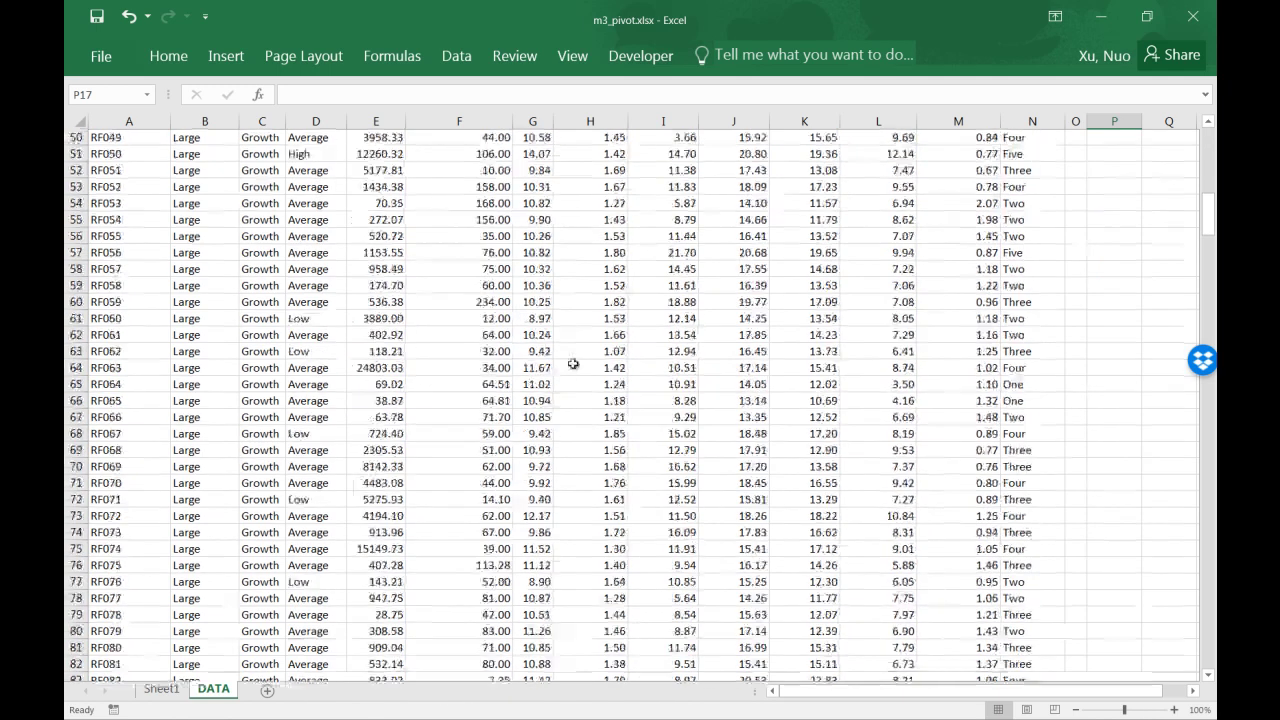
scroll(622, 470, "up", 20)
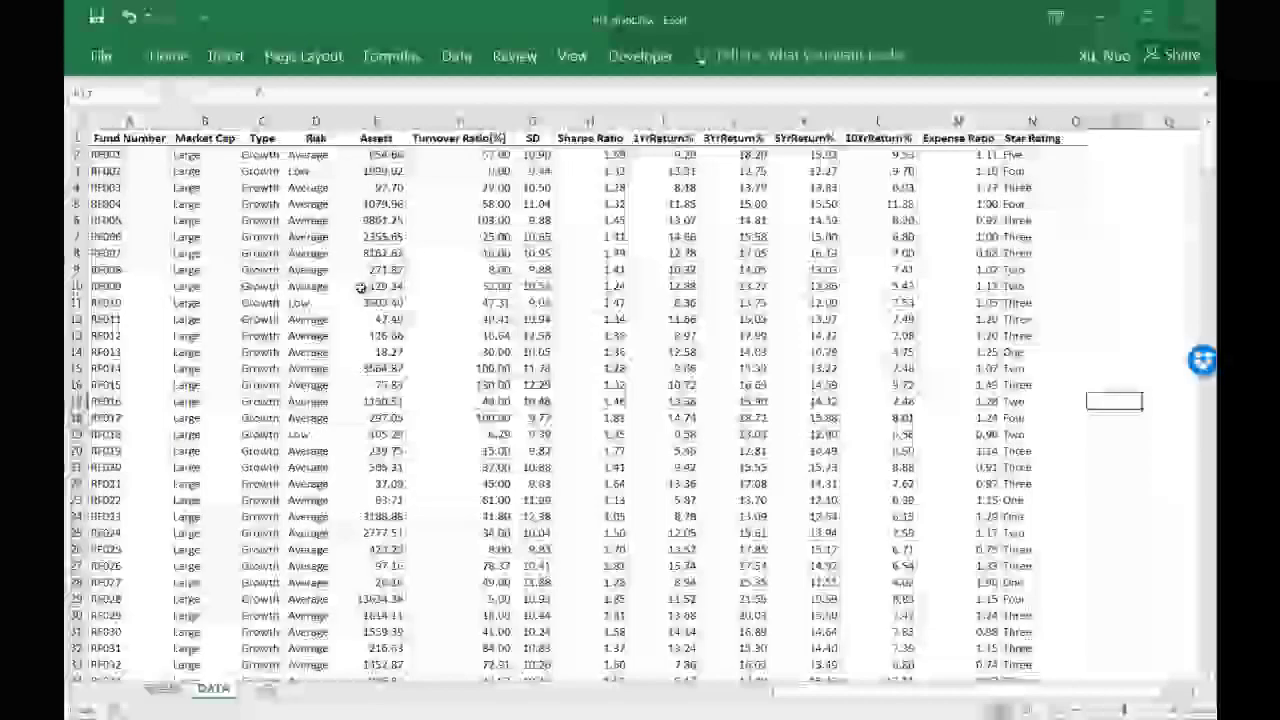
scroll(370, 300, "down", 7)
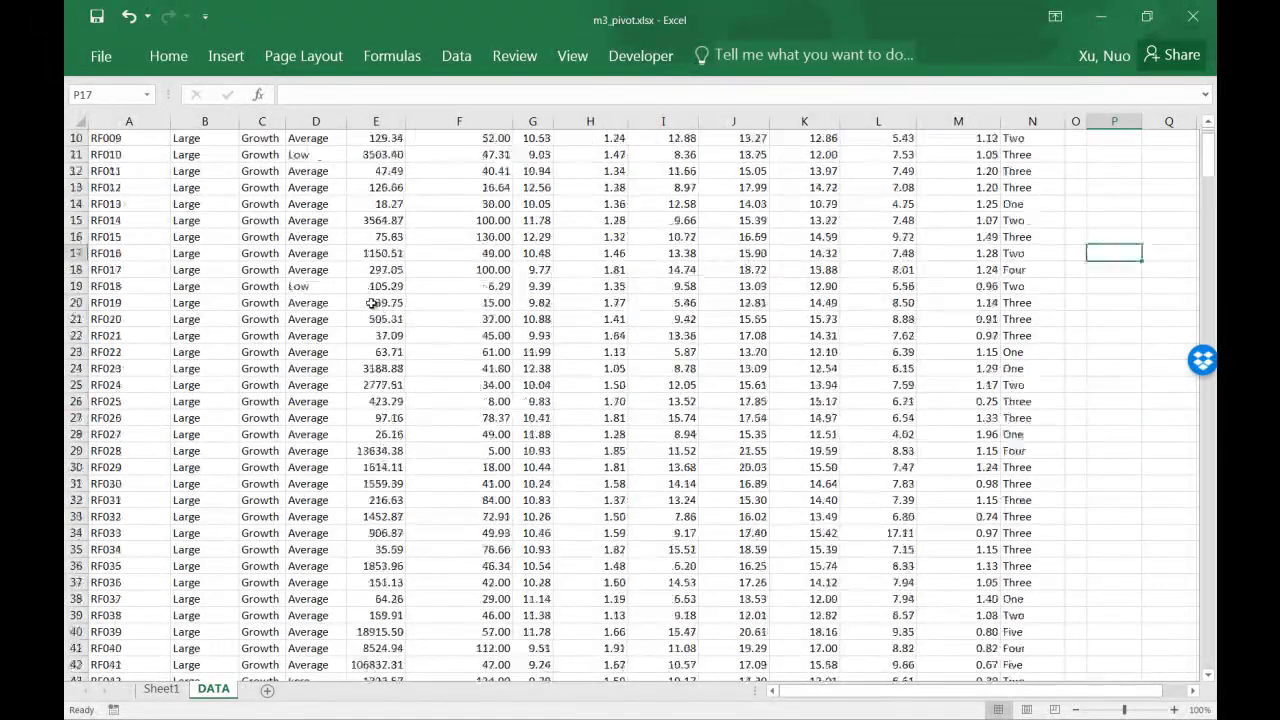
scroll(397, 334, "up", 2)
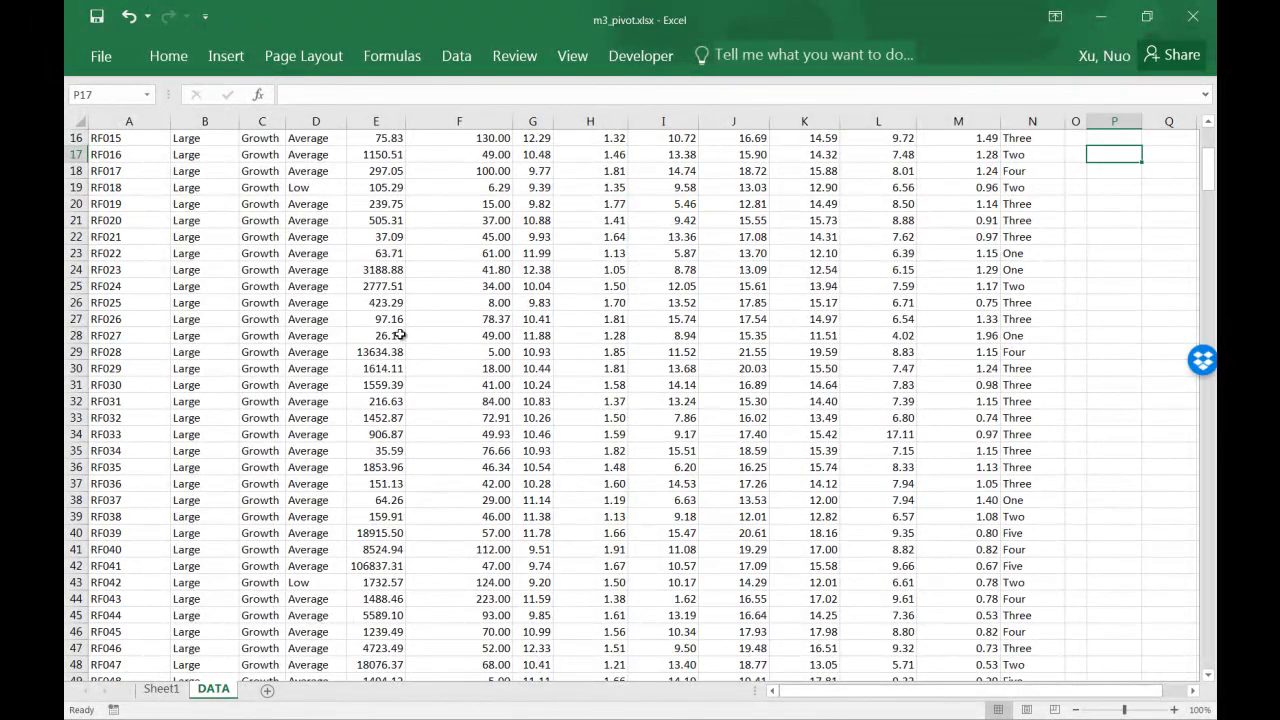
scroll(399, 335, "up", 5)
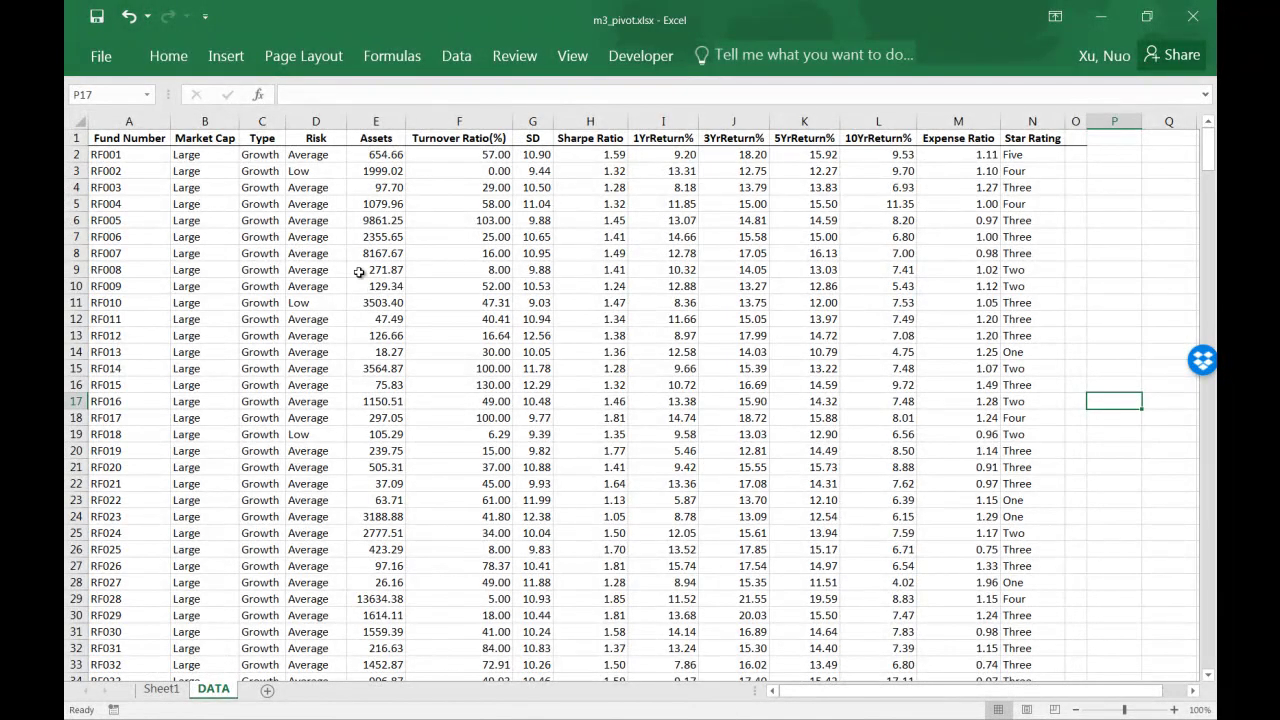
Step: Freeze the top row so the column headers stay in view while browsing the fund records
left_click(572, 56)
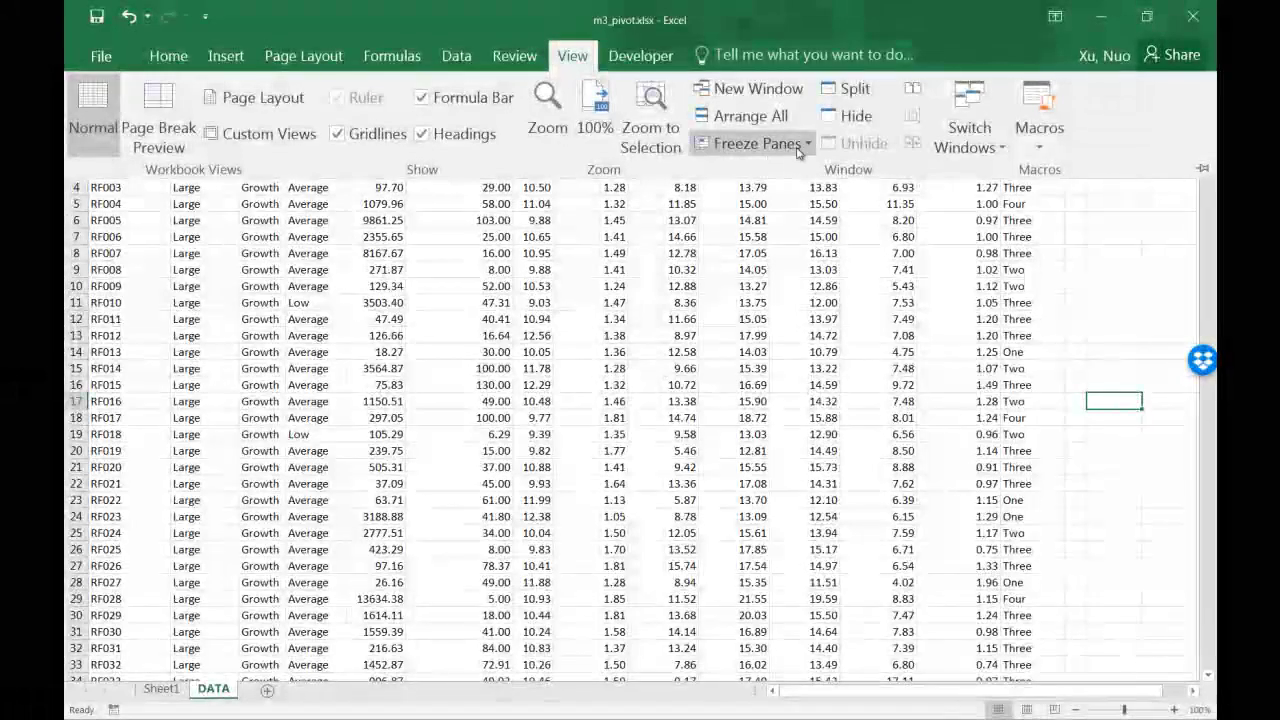
left_click(798, 146)
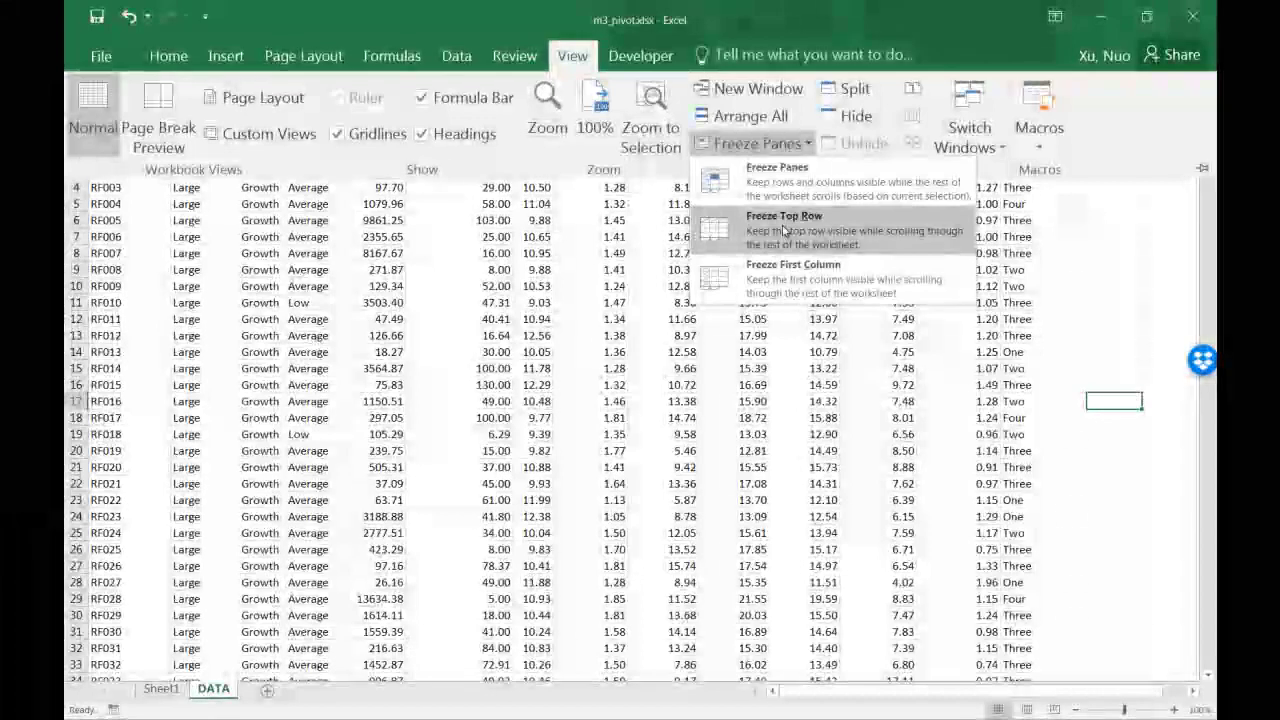
left_click(780, 232)
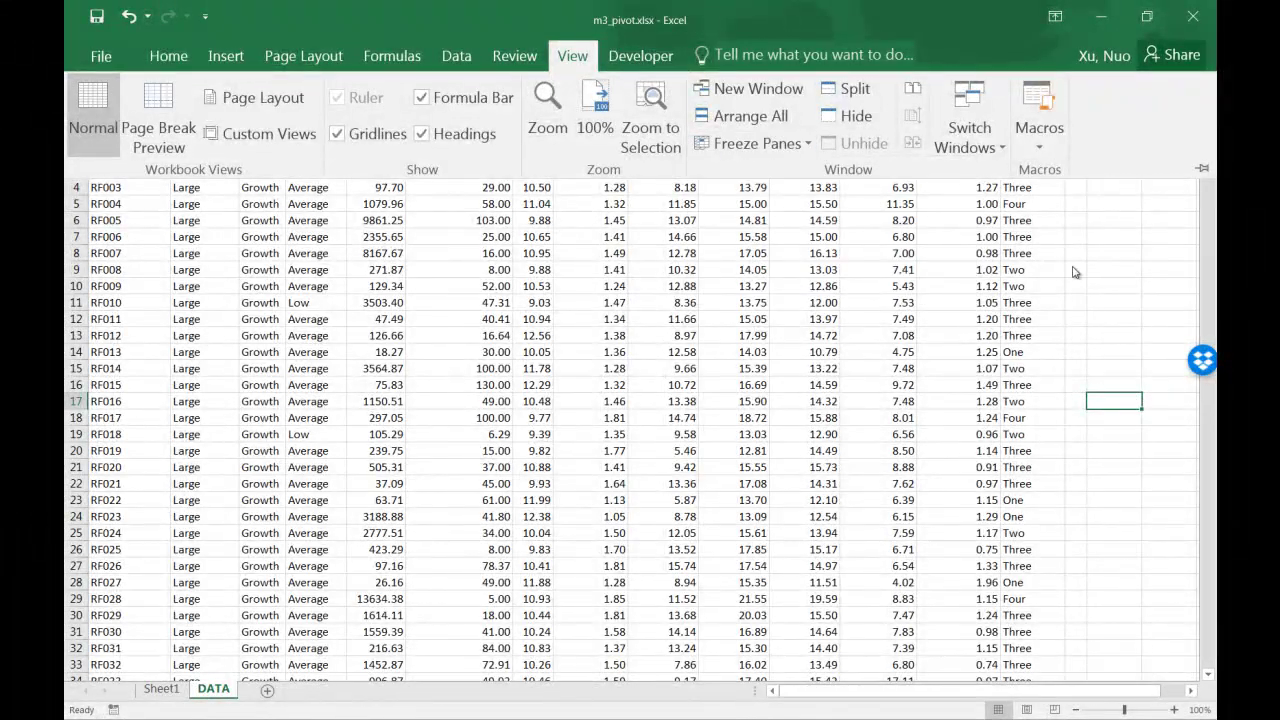
scroll(1130, 295, "down", 3)
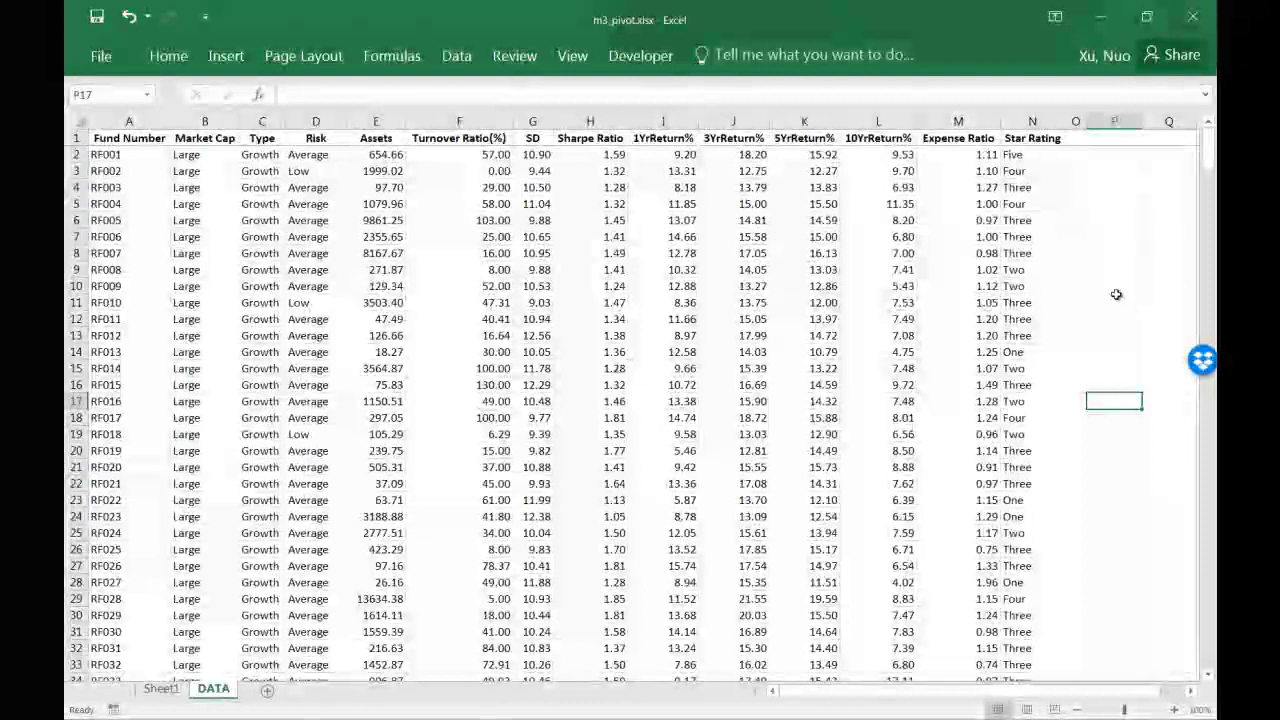
scroll(1118, 290, "down", 3)
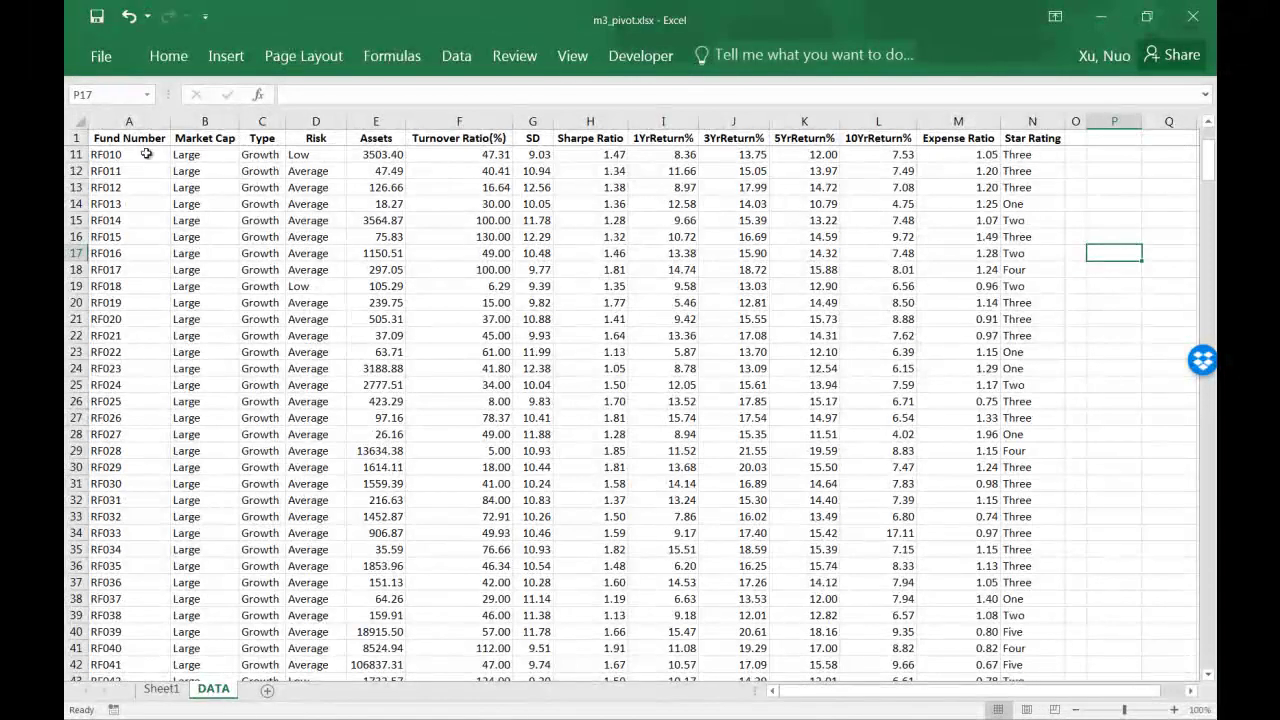
scroll(133, 222, "down", 6)
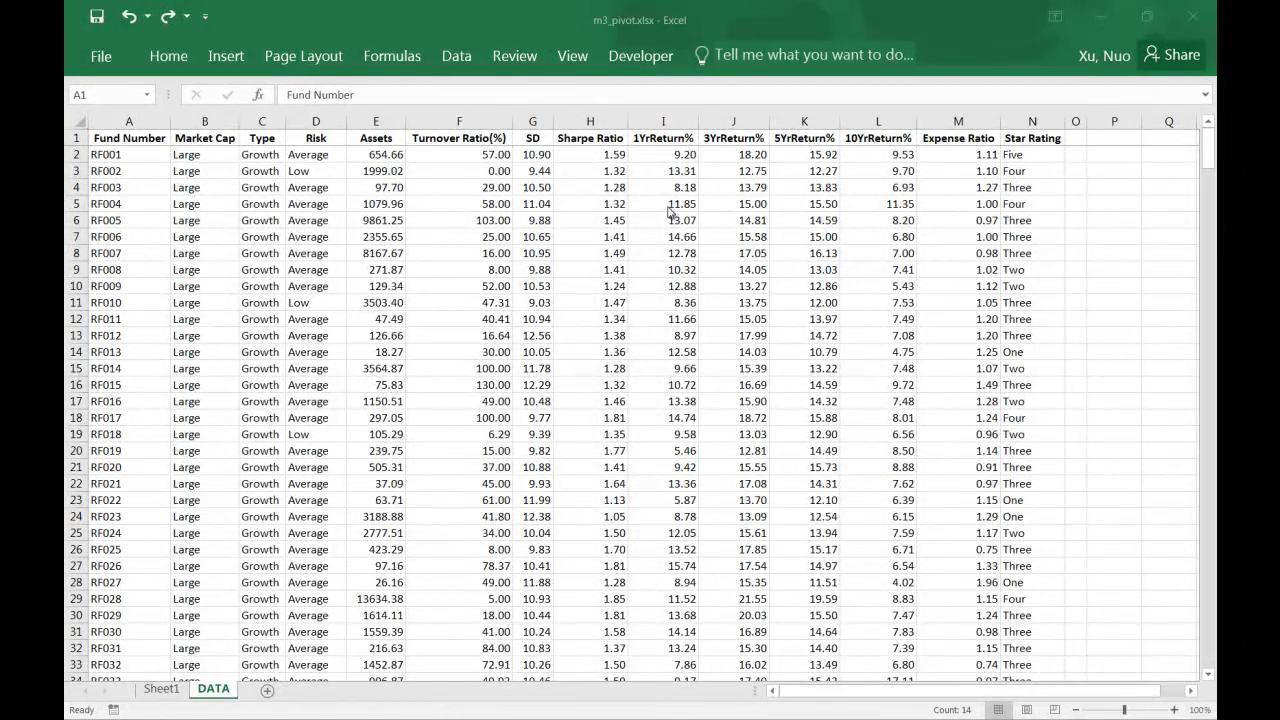
Step: Insert ten blank rows above the header row of the fund table
left_click(667, 121)
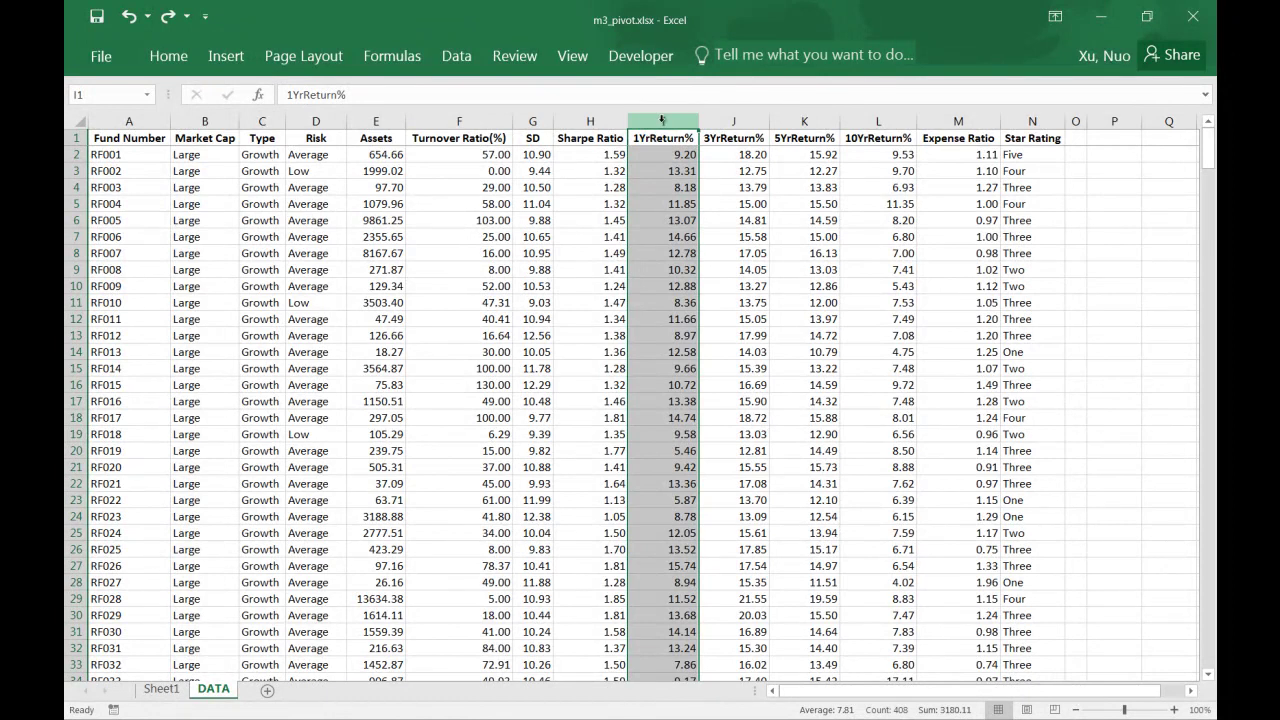
left_click(1114, 318)
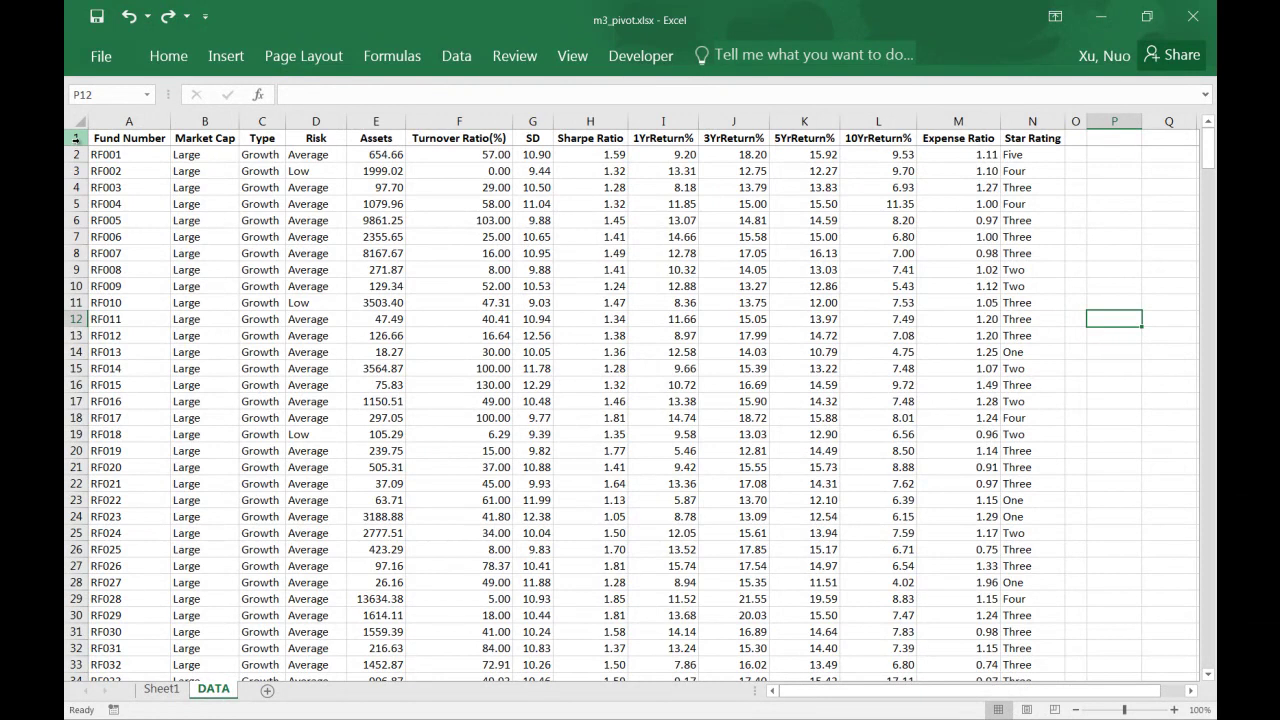
left_click_drag(75, 138, 76, 286)
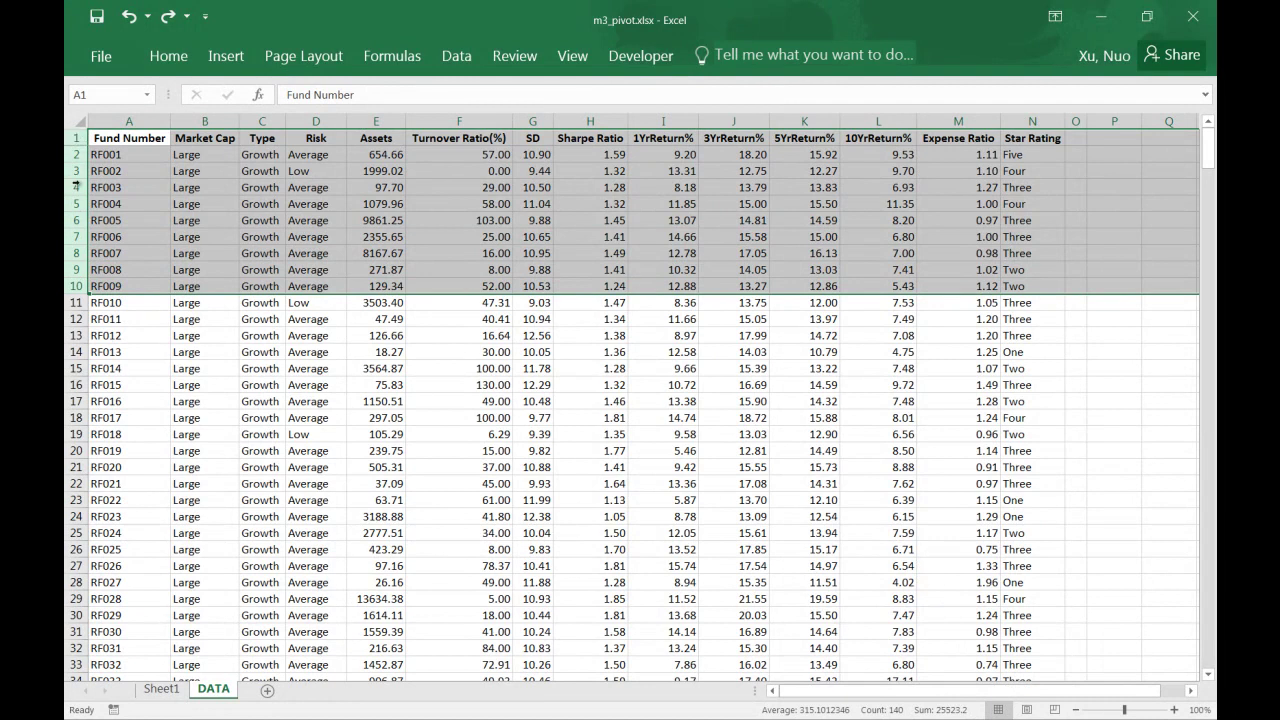
right_click(78, 240)
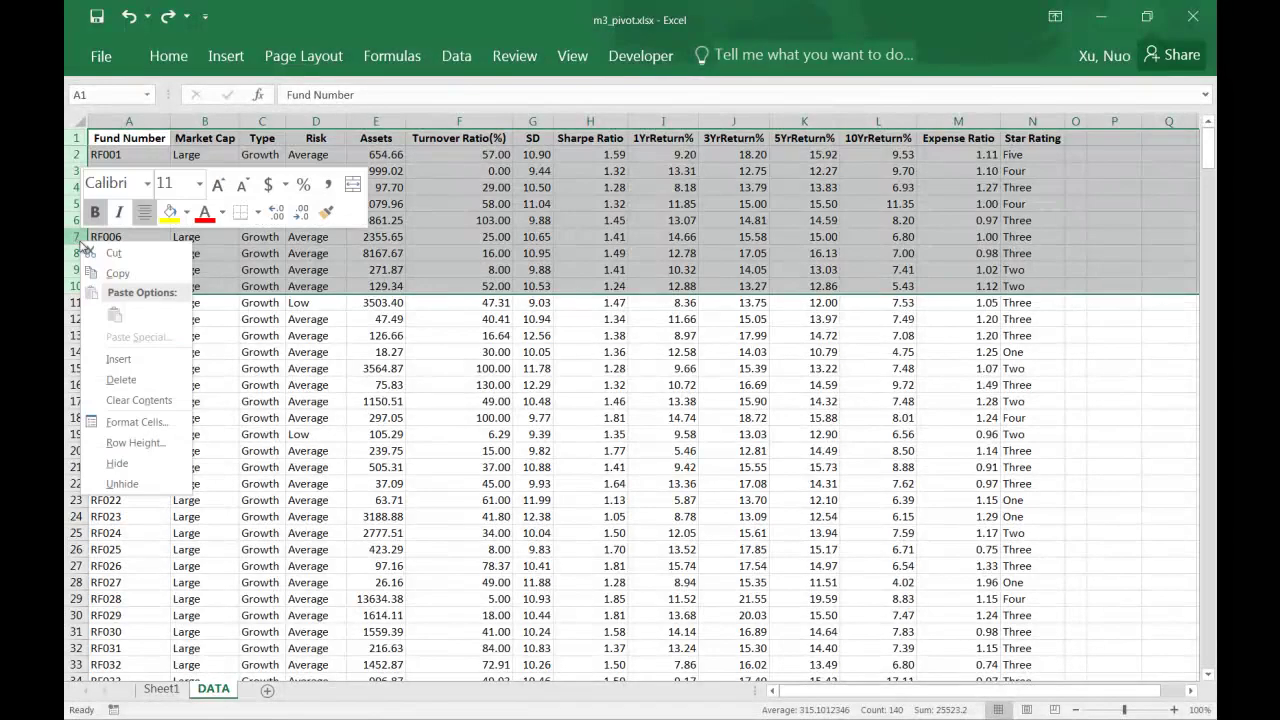
left_click(145, 366)
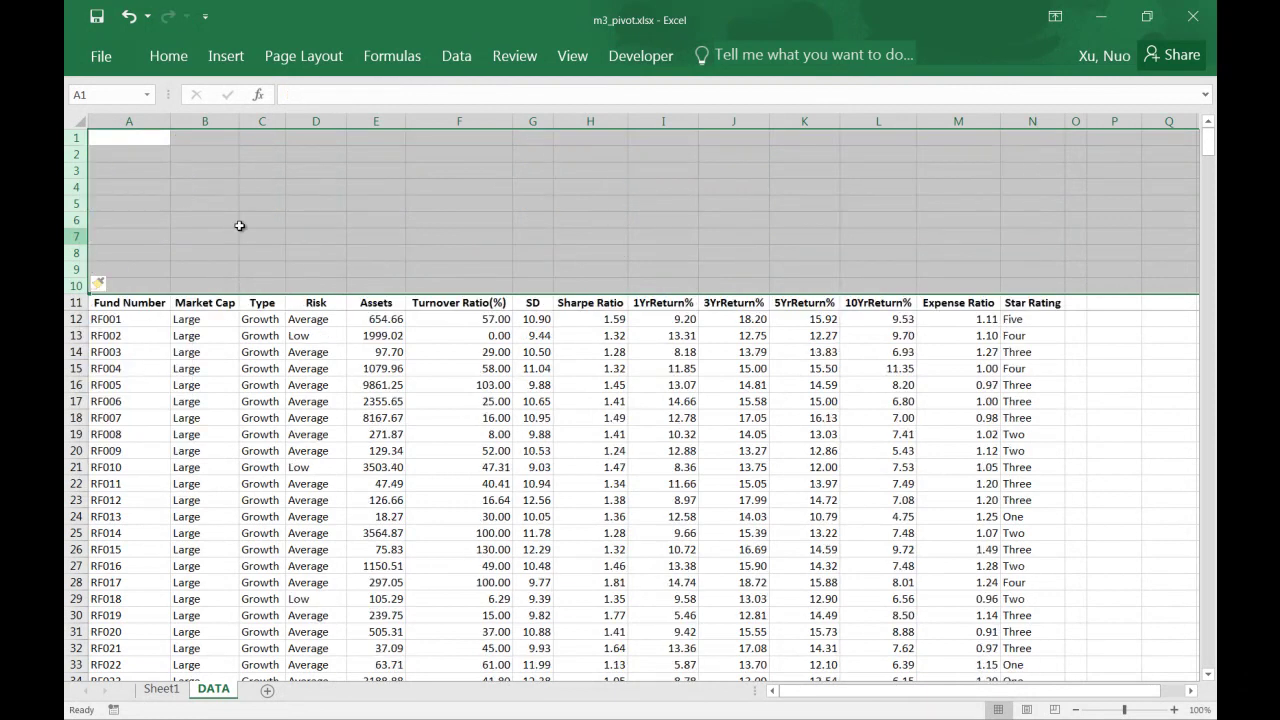
left_click(476, 230)
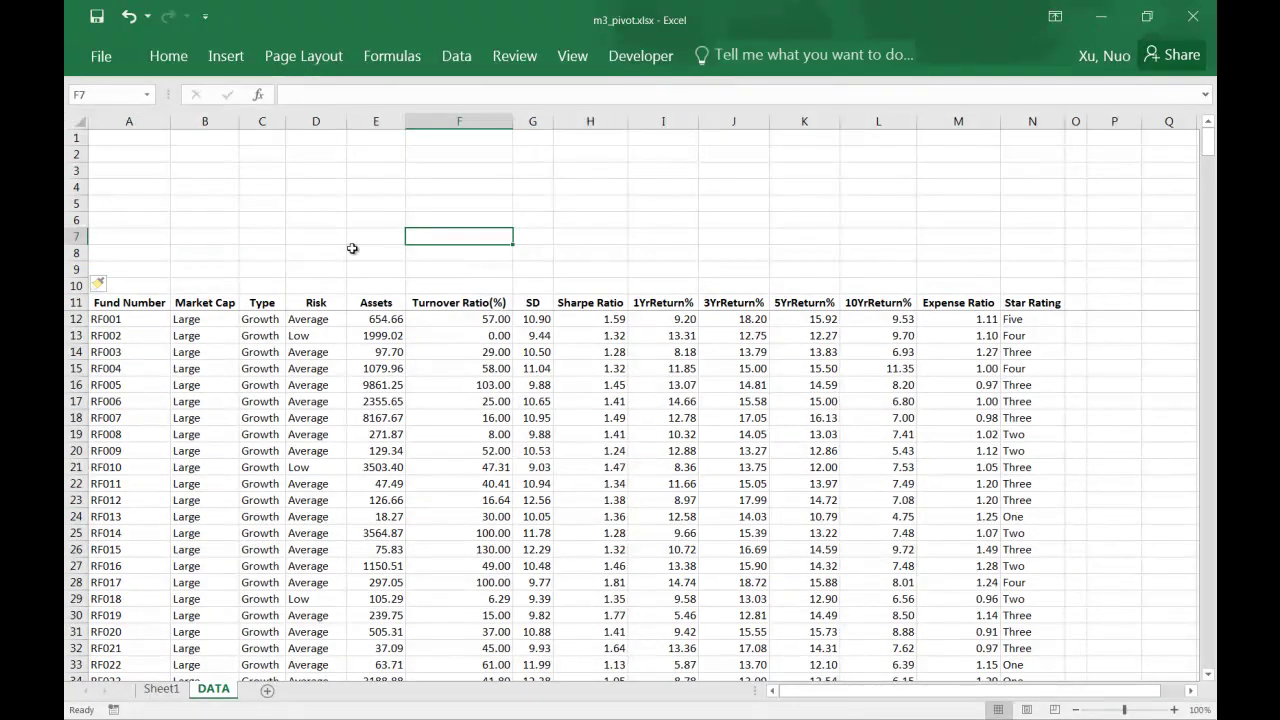
left_click(862, 222)
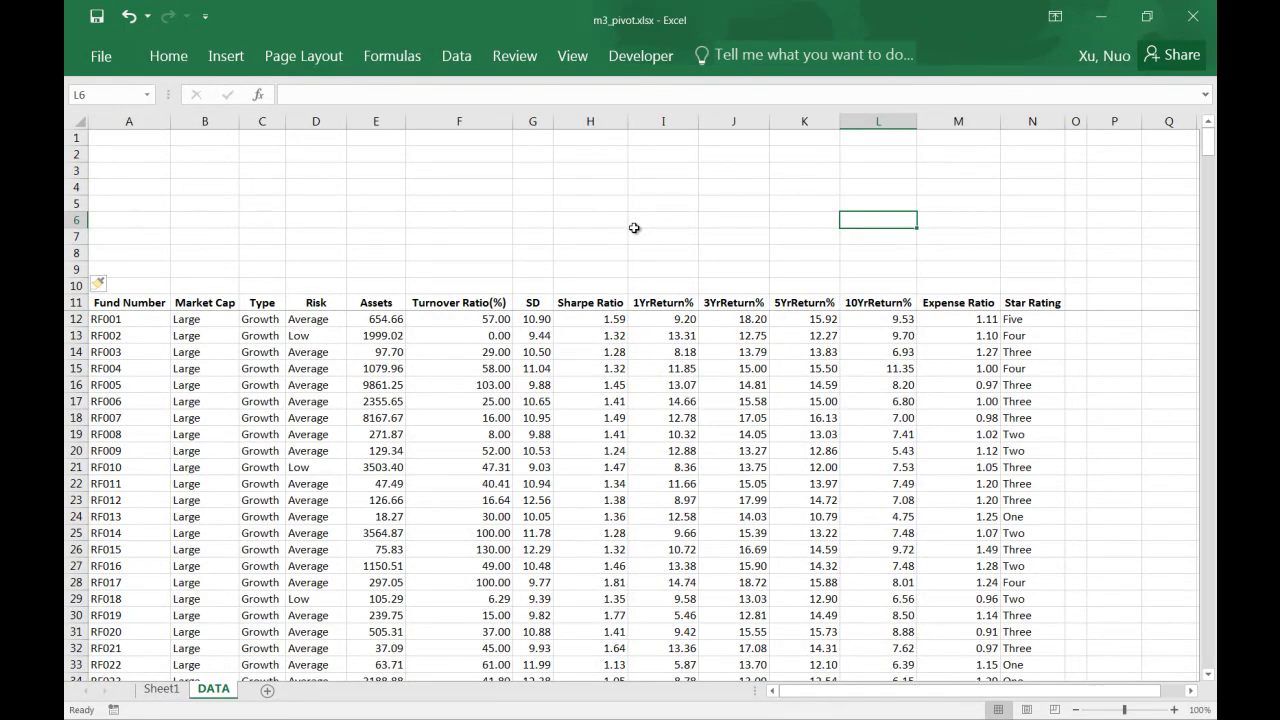
left_click(1100, 486)
scroll(1109, 495, "down", 11)
scroll(1109, 495, "up", 11)
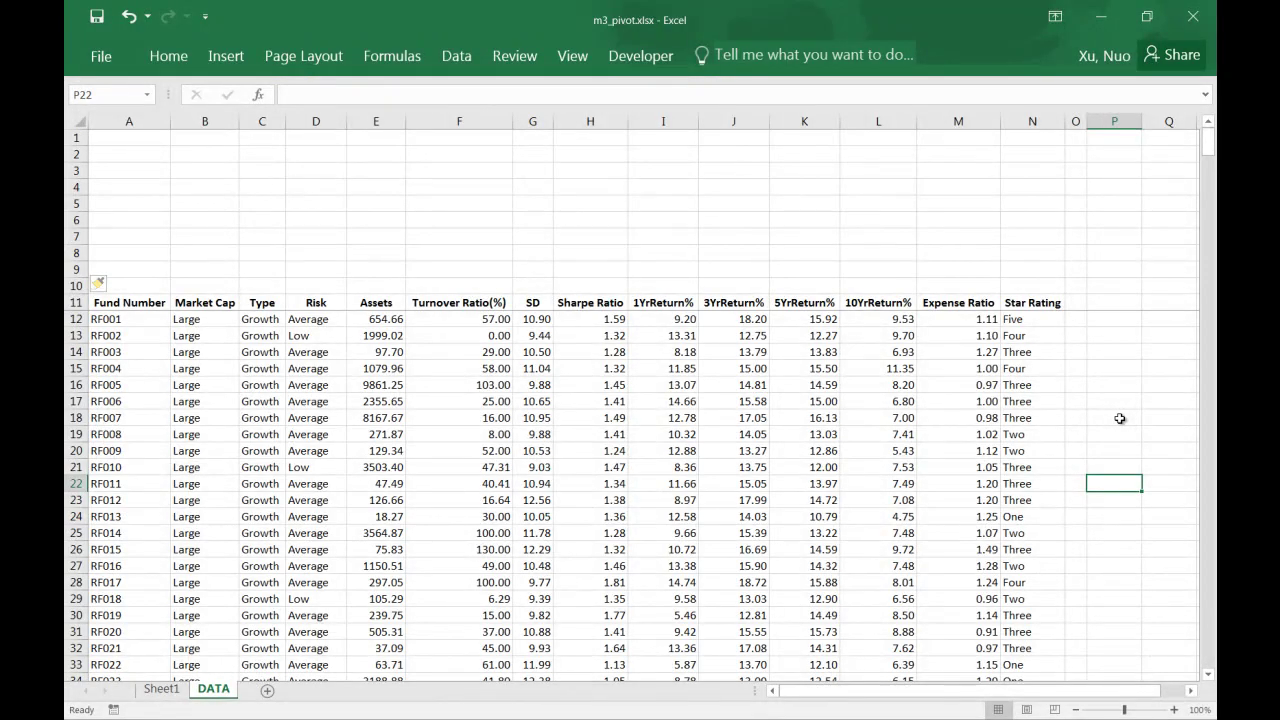
scroll(447, 535, "down", 6)
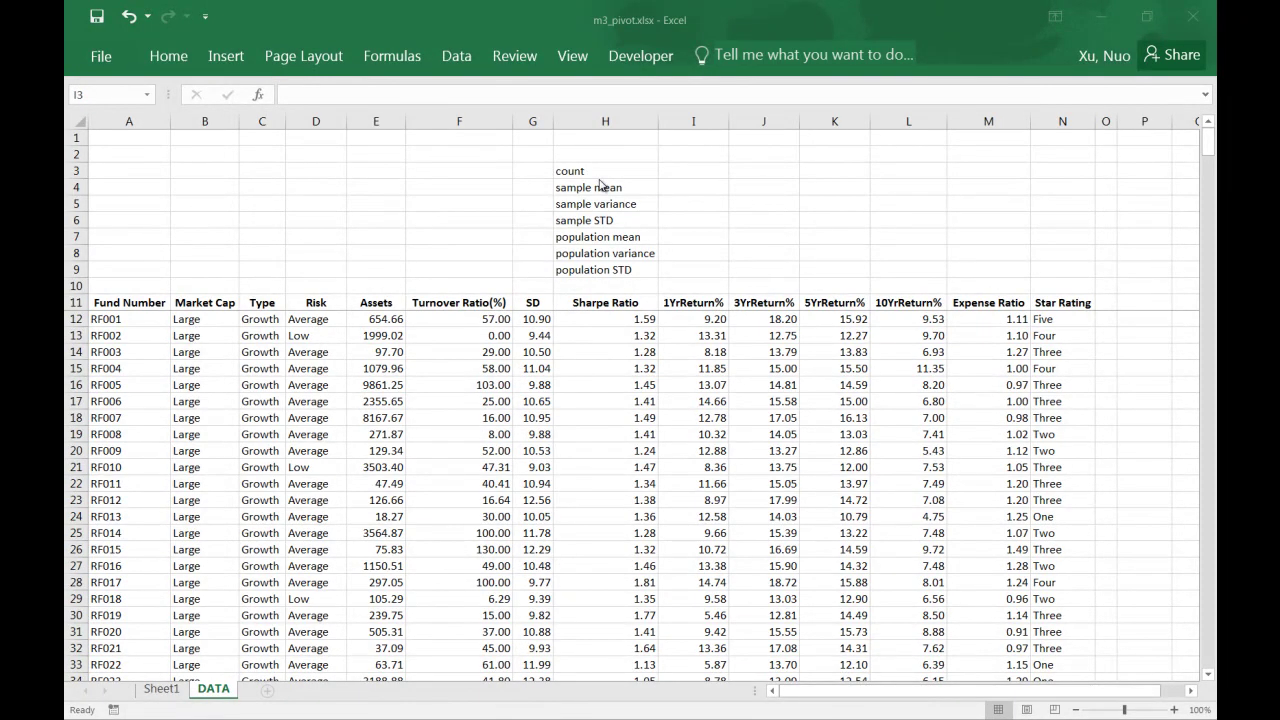
Step: Enter the formula =COUNT(I12:I418) in cell I3 to count the 1YrReturn% values
left_click(682, 233)
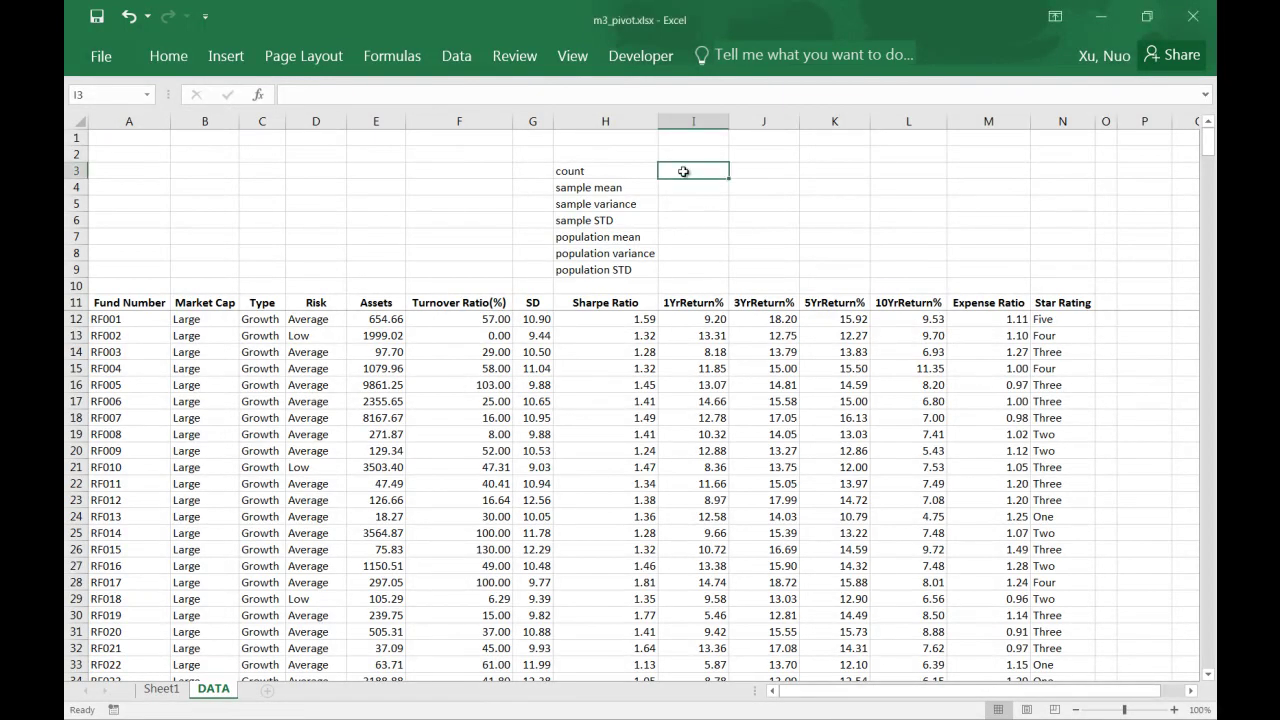
double_click(683, 171)
type("=")
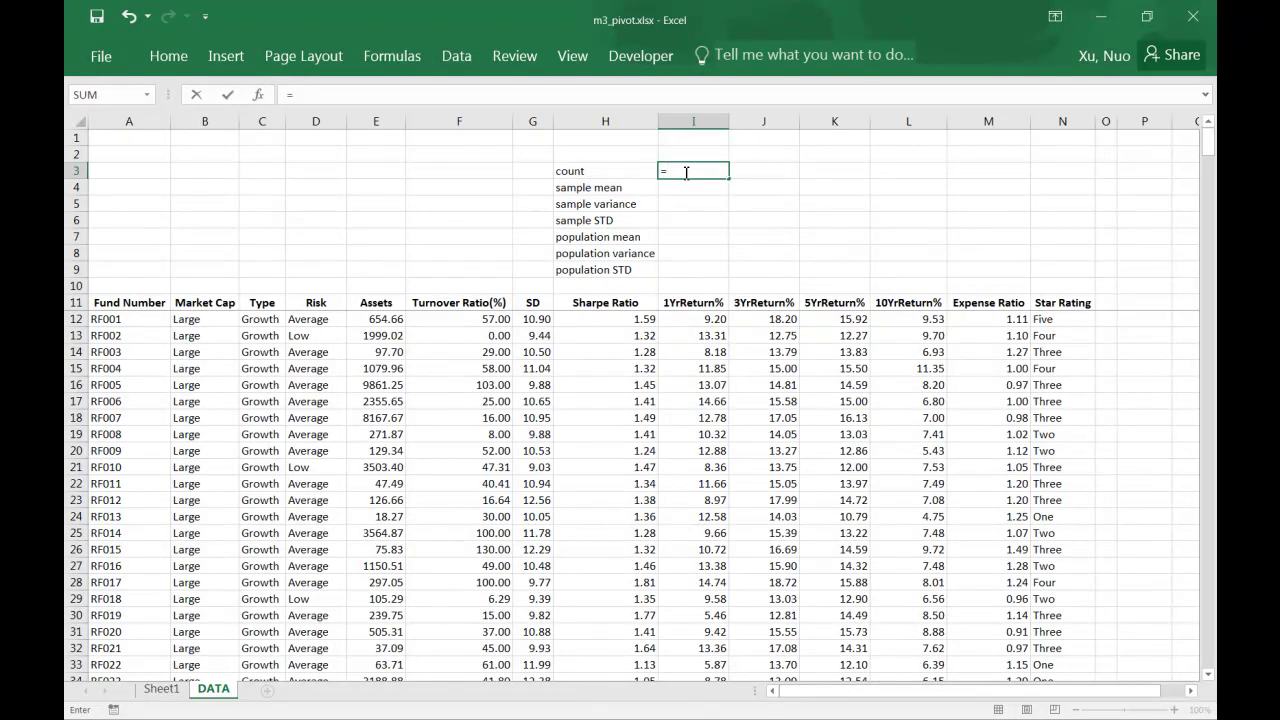
type("count")
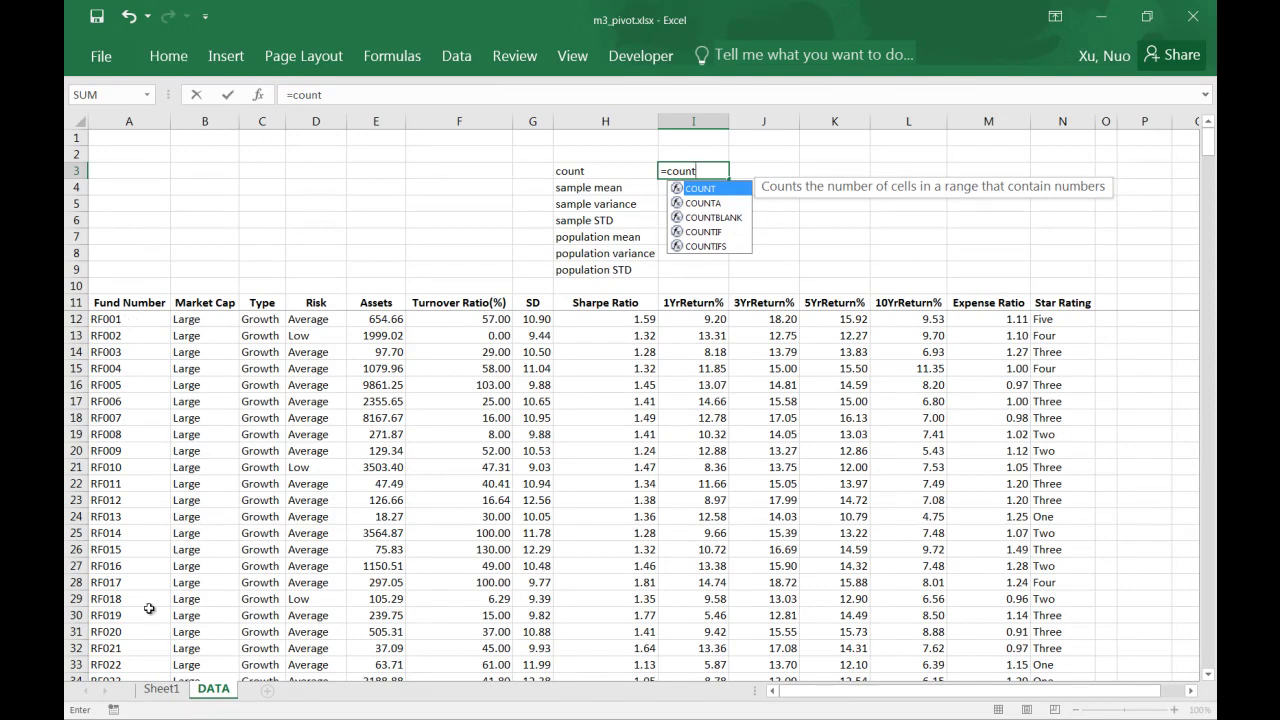
scroll(1131, 591, "down", 10)
scroll(1131, 591, "up", 10)
type("(")
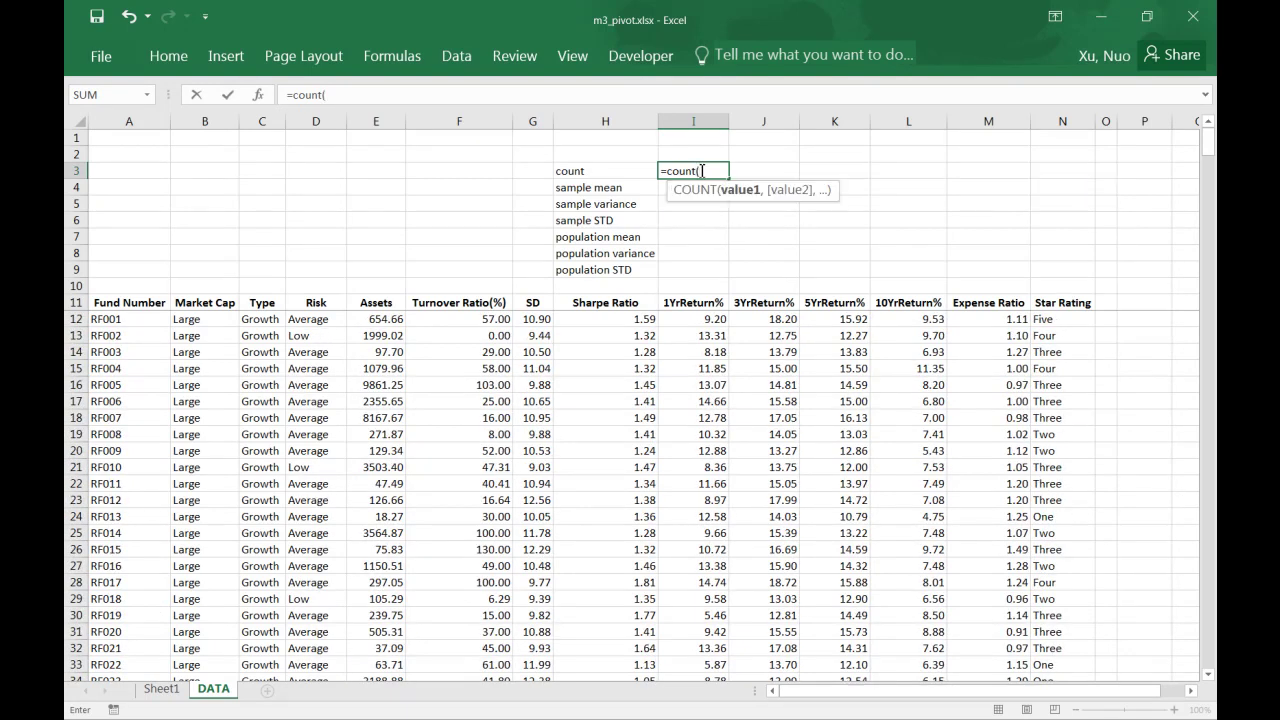
left_click(696, 320)
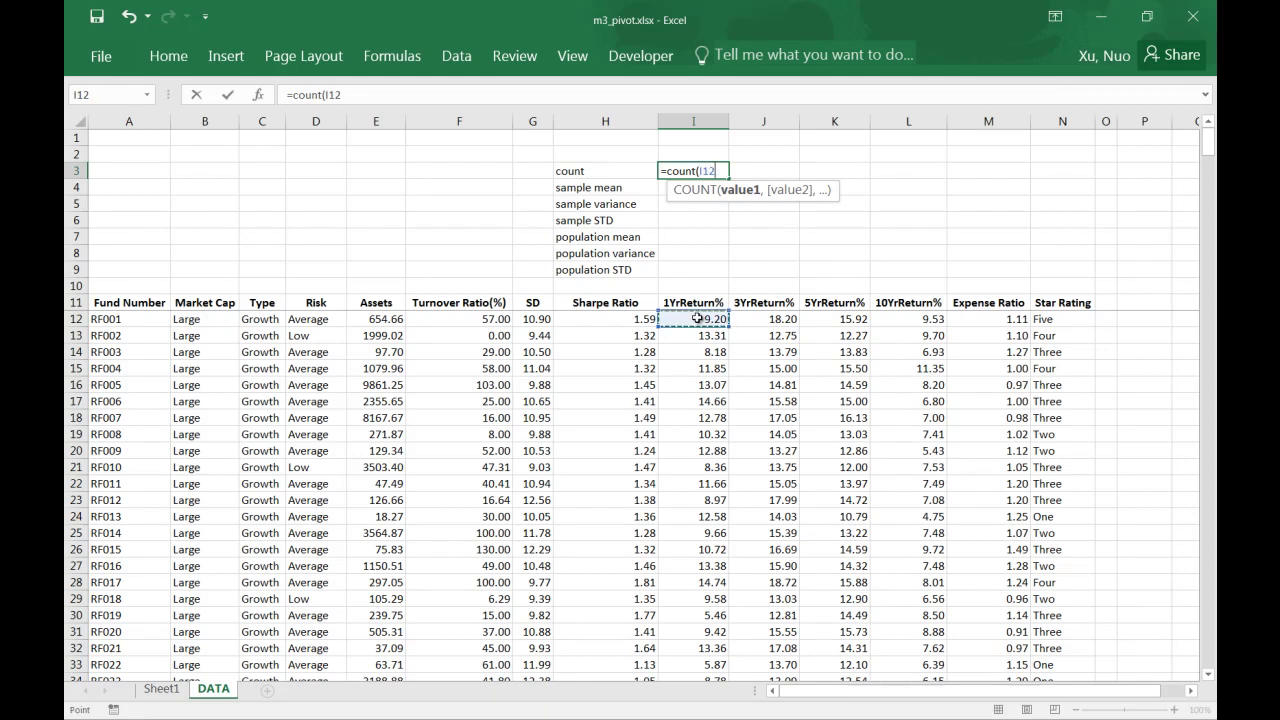
left_click_drag(1208, 142, 1210, 537)
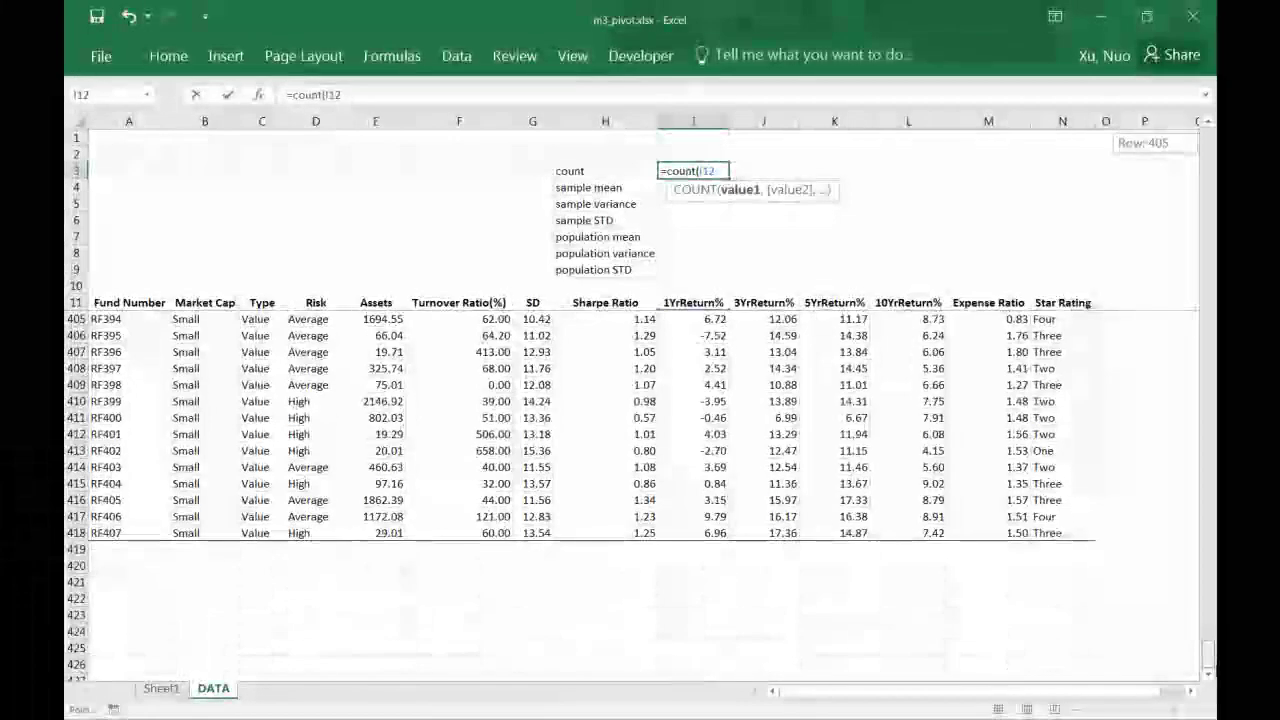
left_click_drag(1210, 648, 1210, 652)
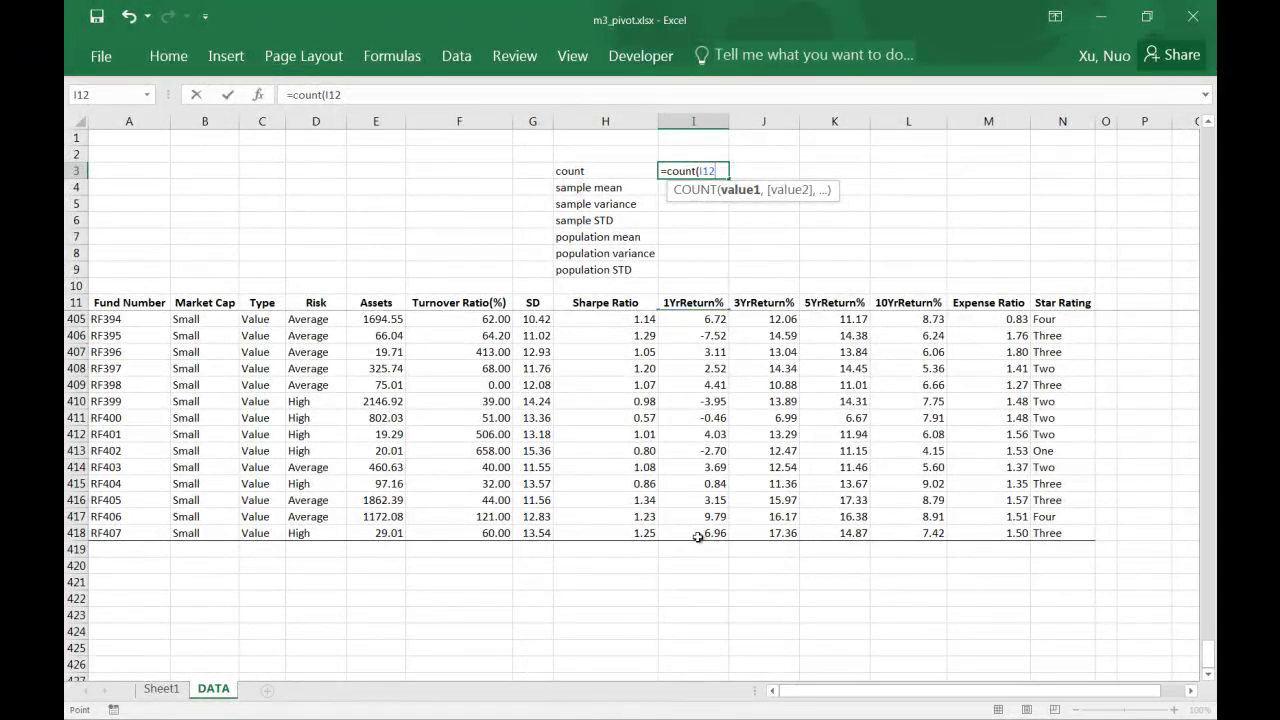
left_click(698, 533, "shift")
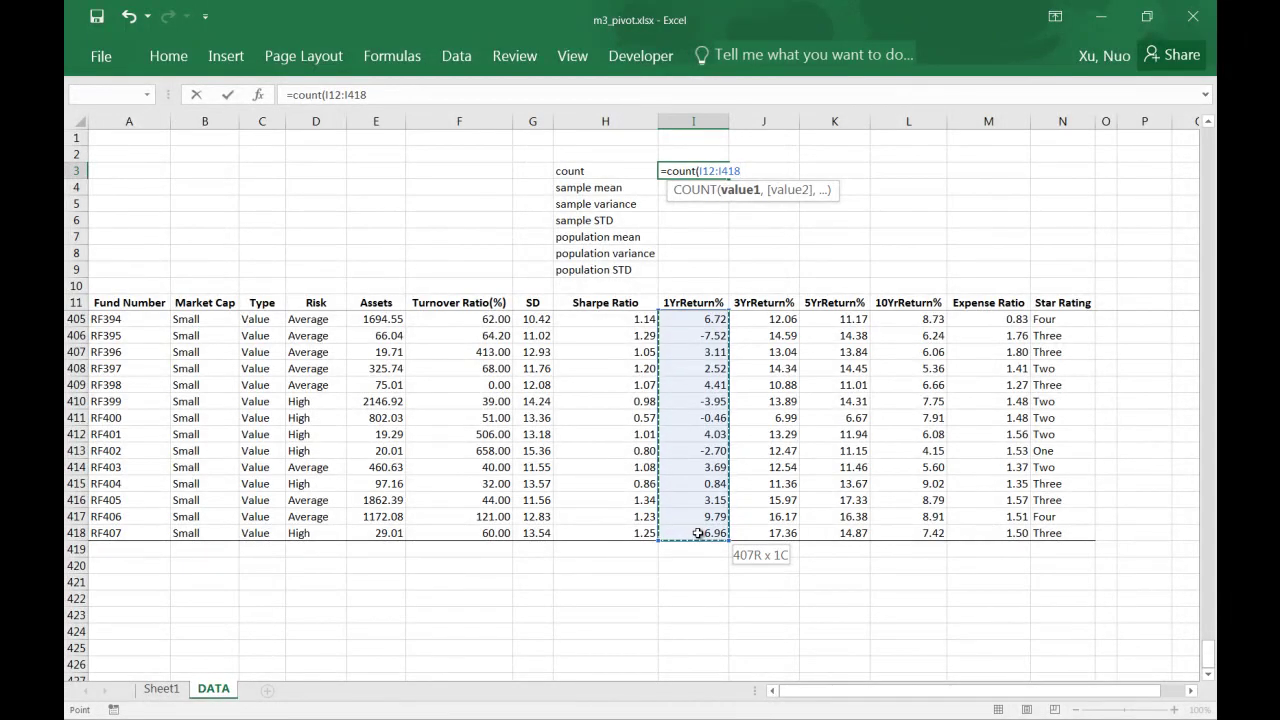
key("Return")
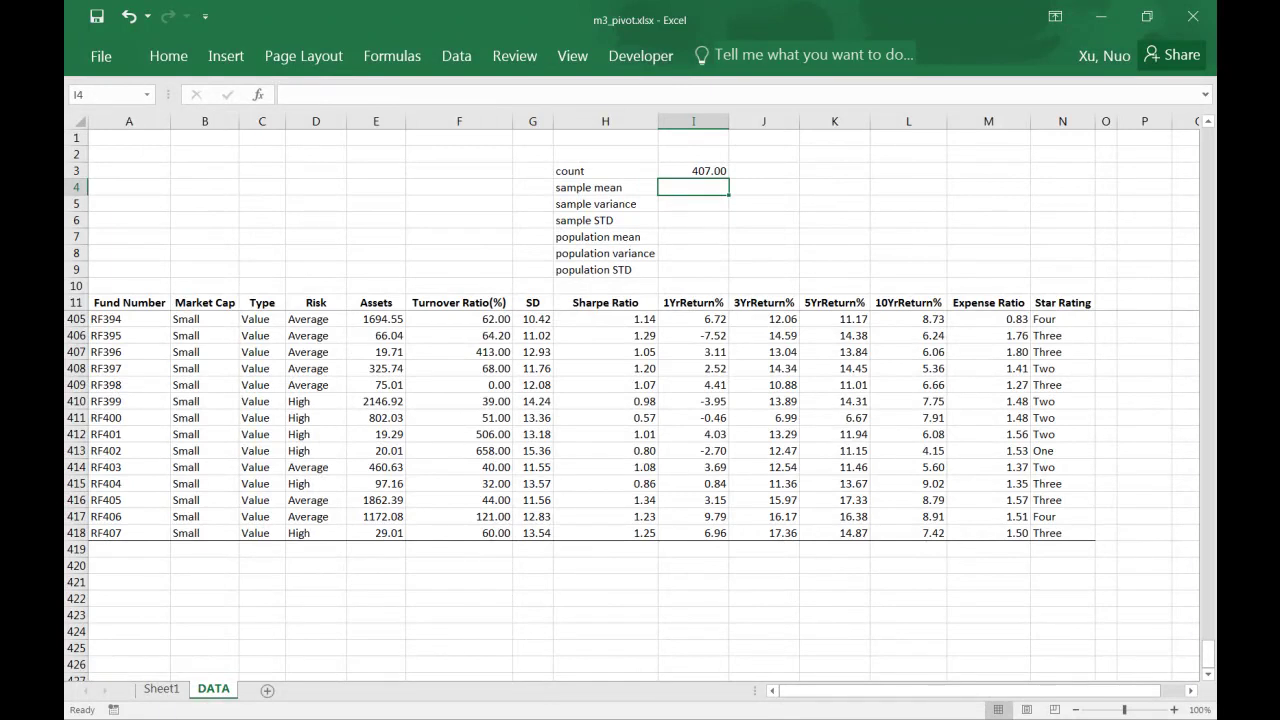
Step: Format the count result in cell I3 as a number with 0 decimal places
key("Up")
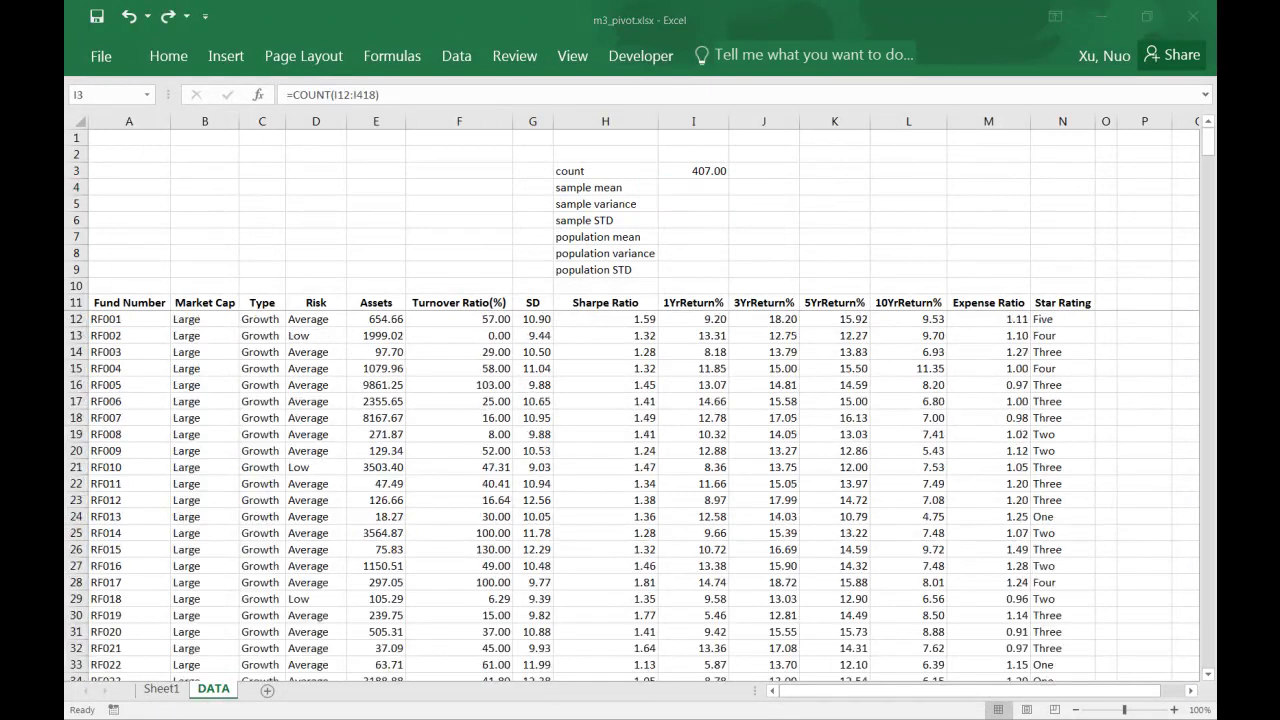
left_click(707, 176)
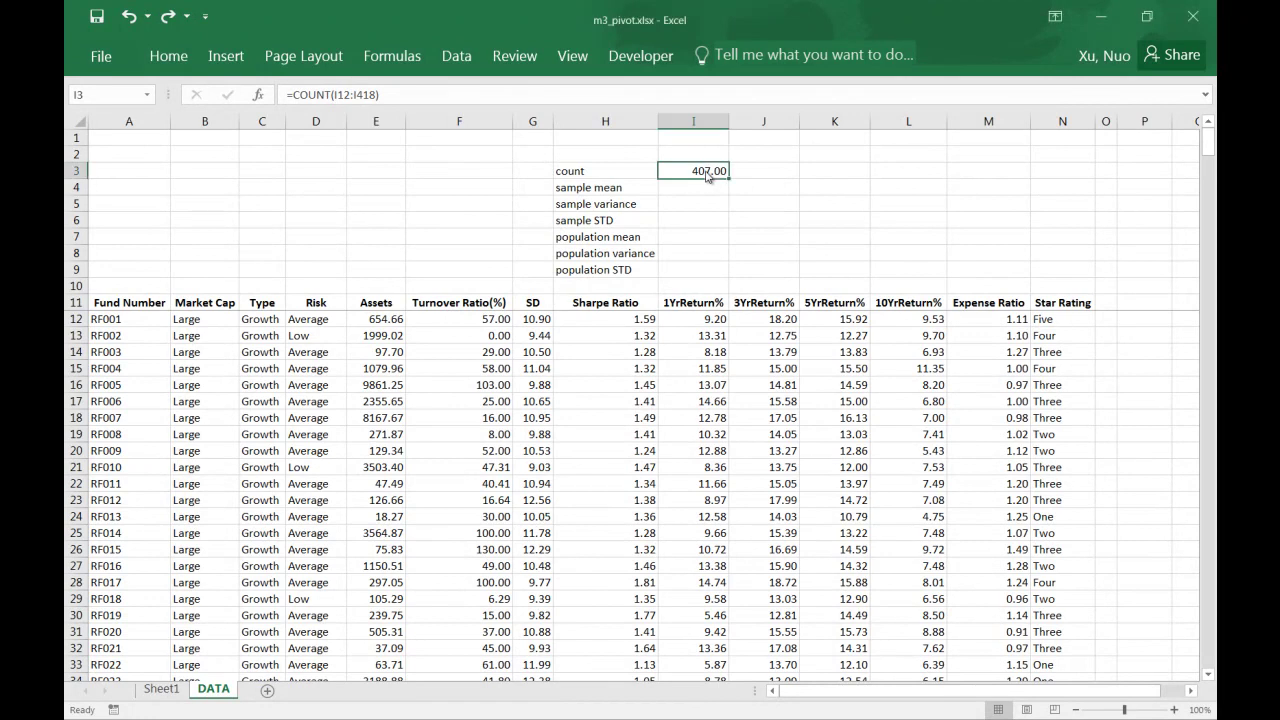
right_click(707, 176)
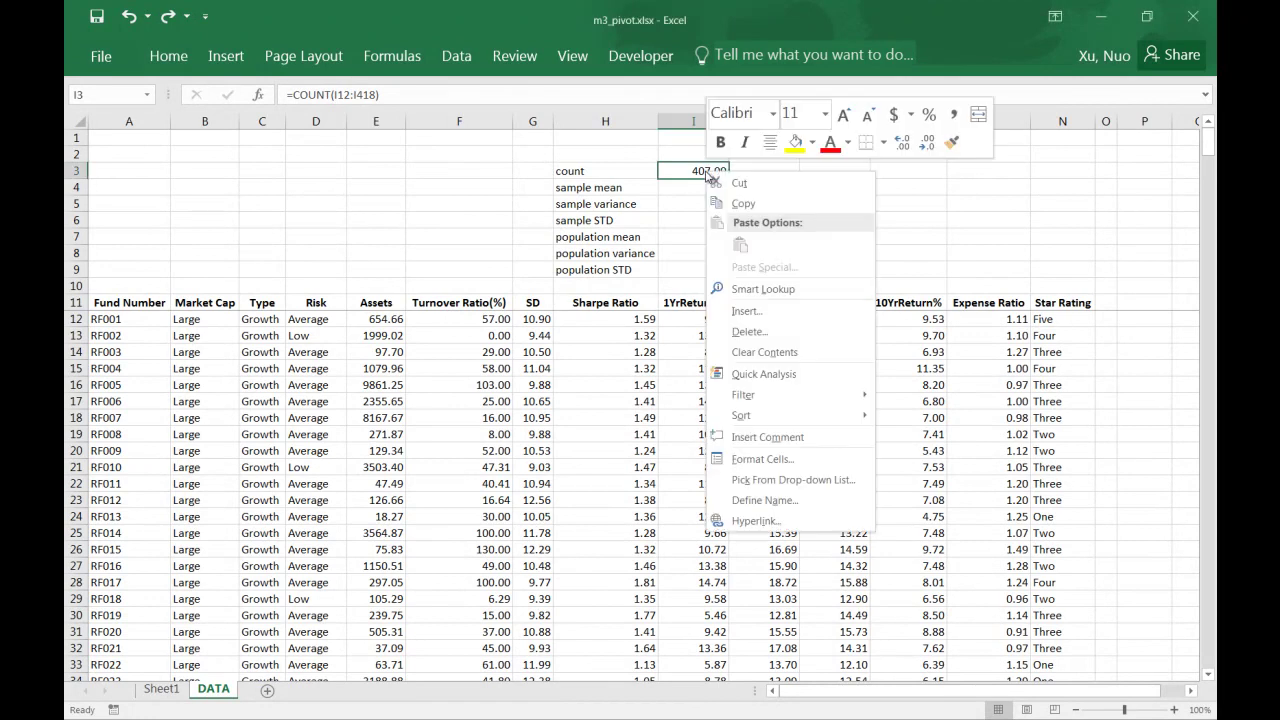
left_click(764, 459)
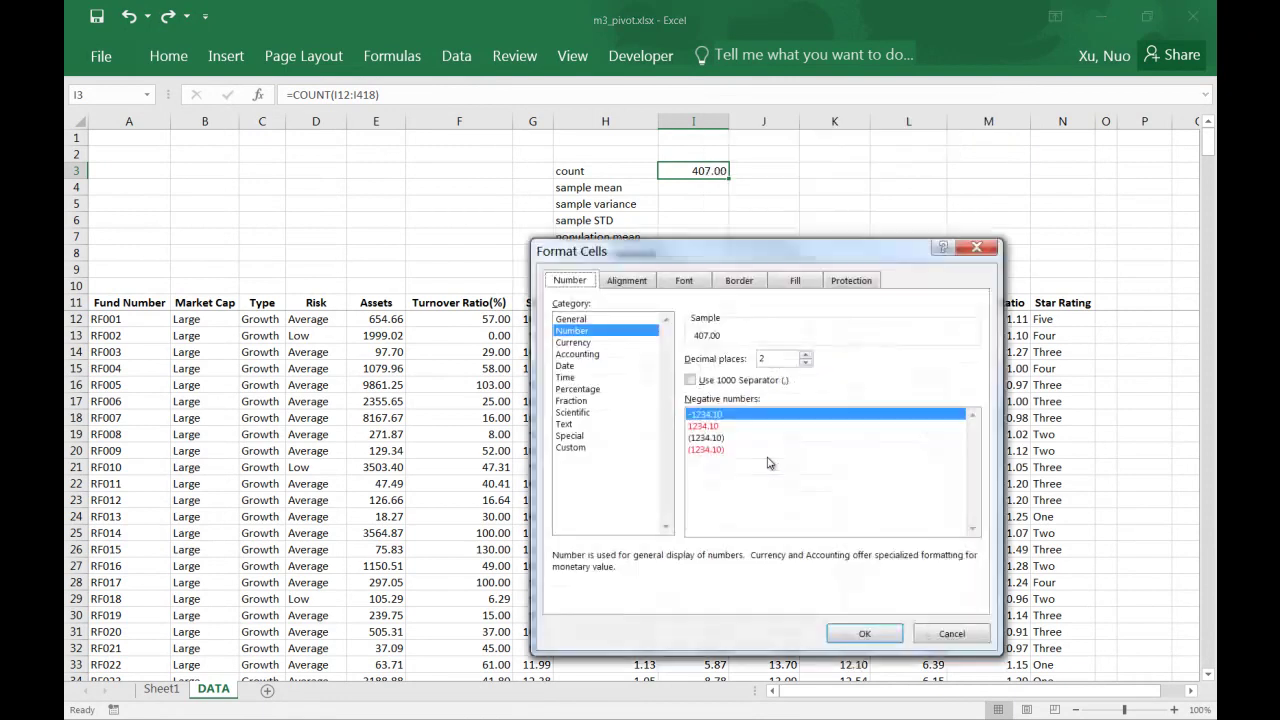
double_click(806, 362)
left_click(858, 636)
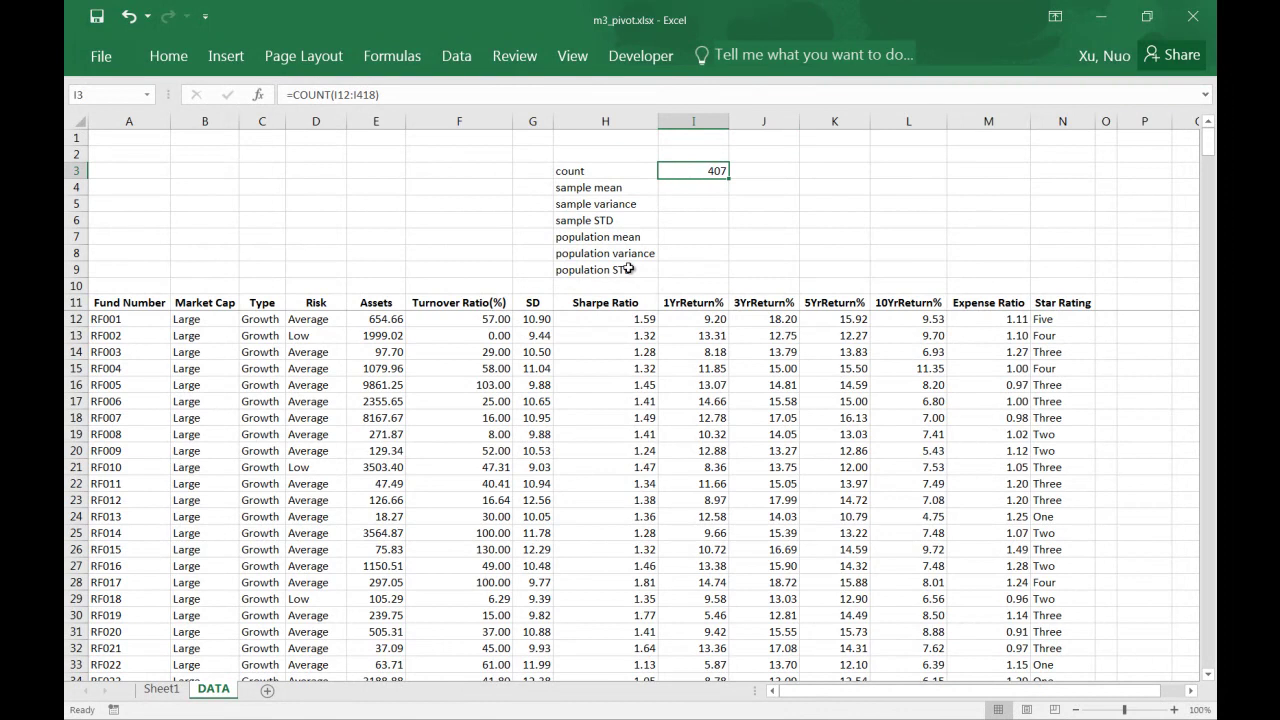
Step: Enter the formula =AVERAGE(I12:I418) in cell I4 to calculate the sample mean of the 1YrReturn% values
left_click(672, 188)
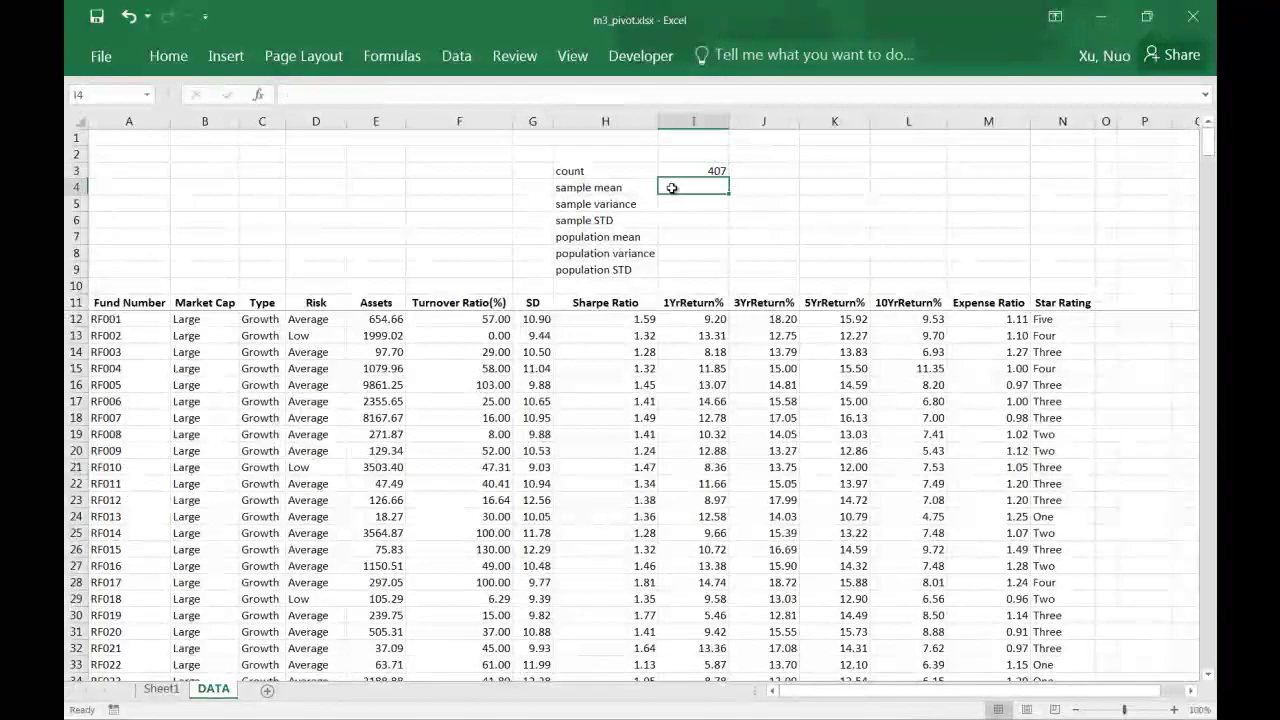
type("=")
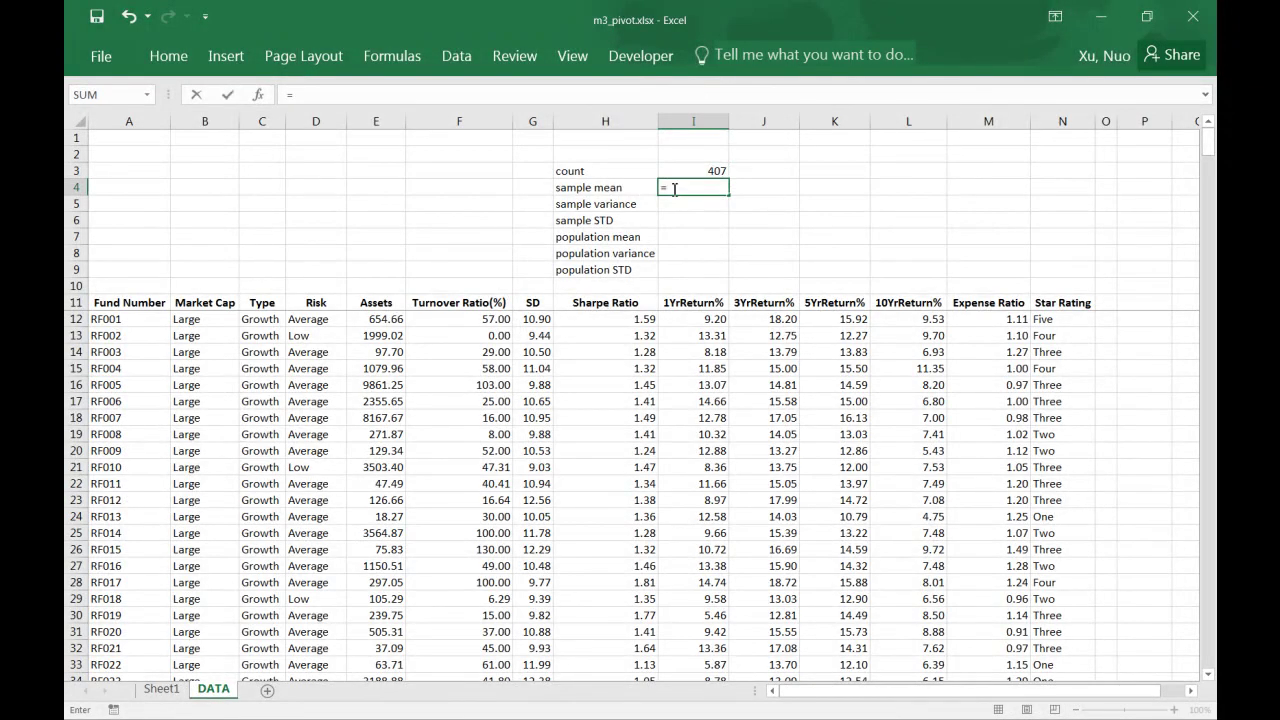
type("average")
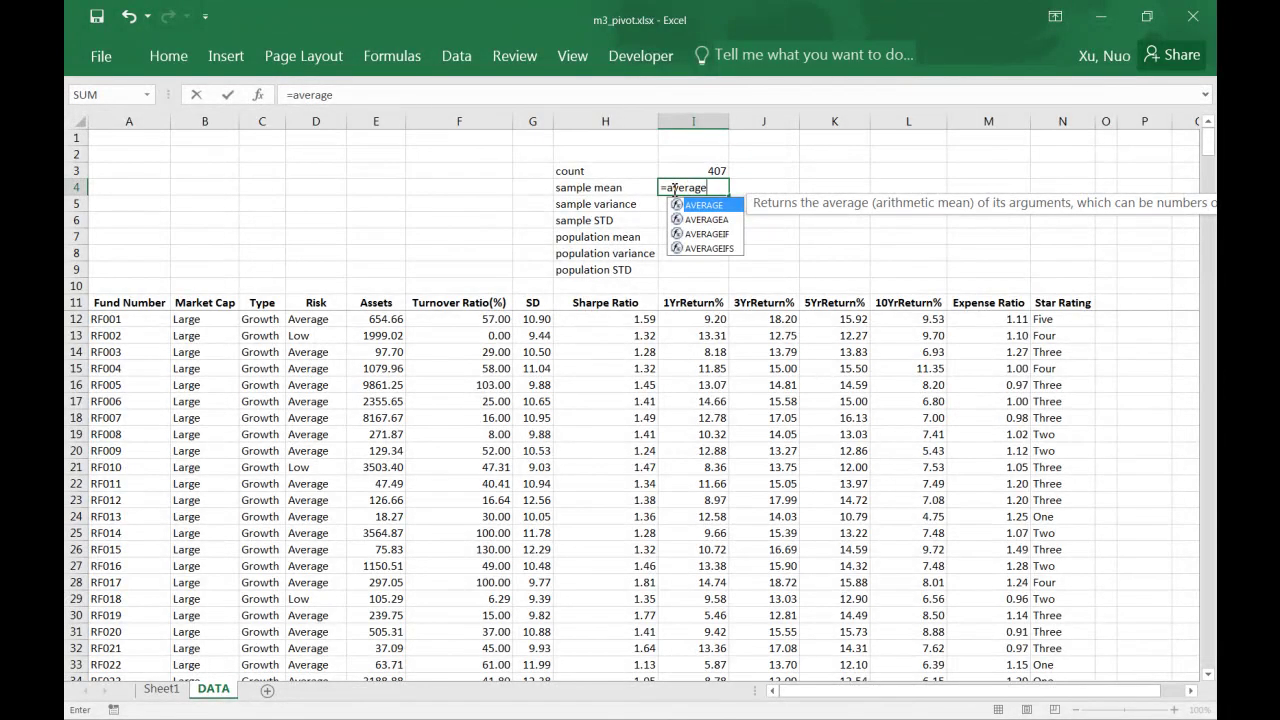
type("(")
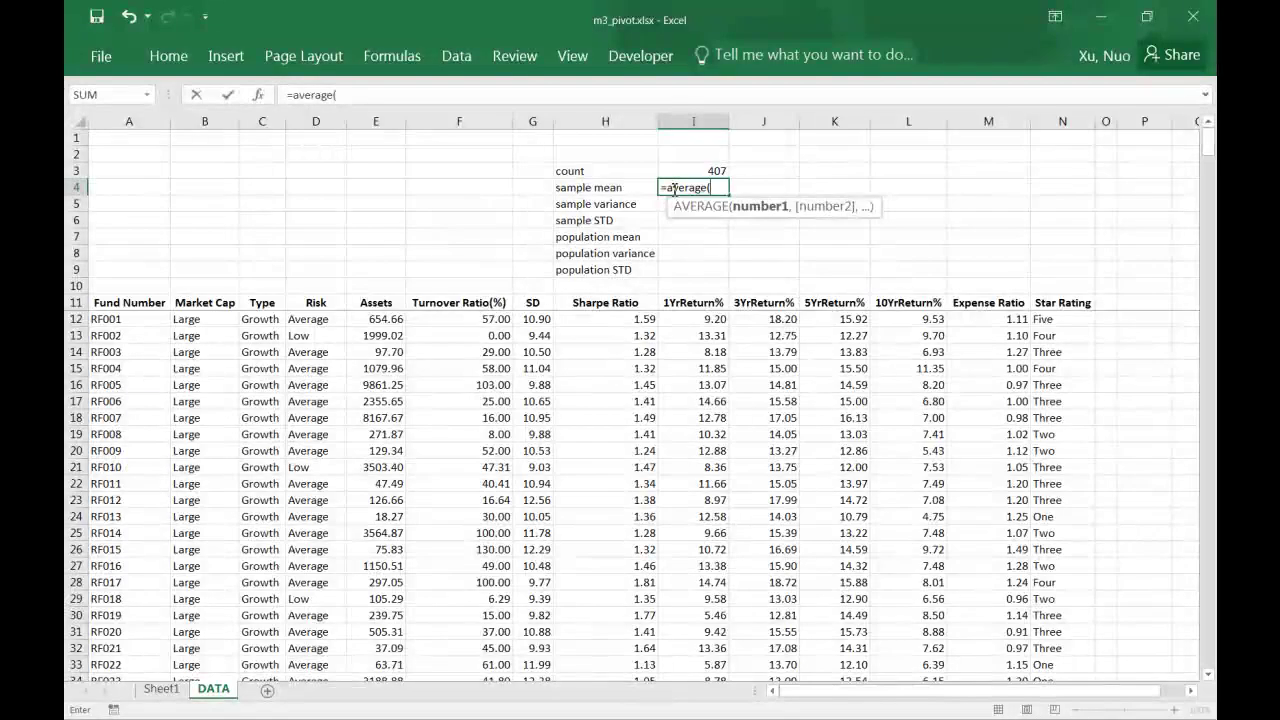
type("i")
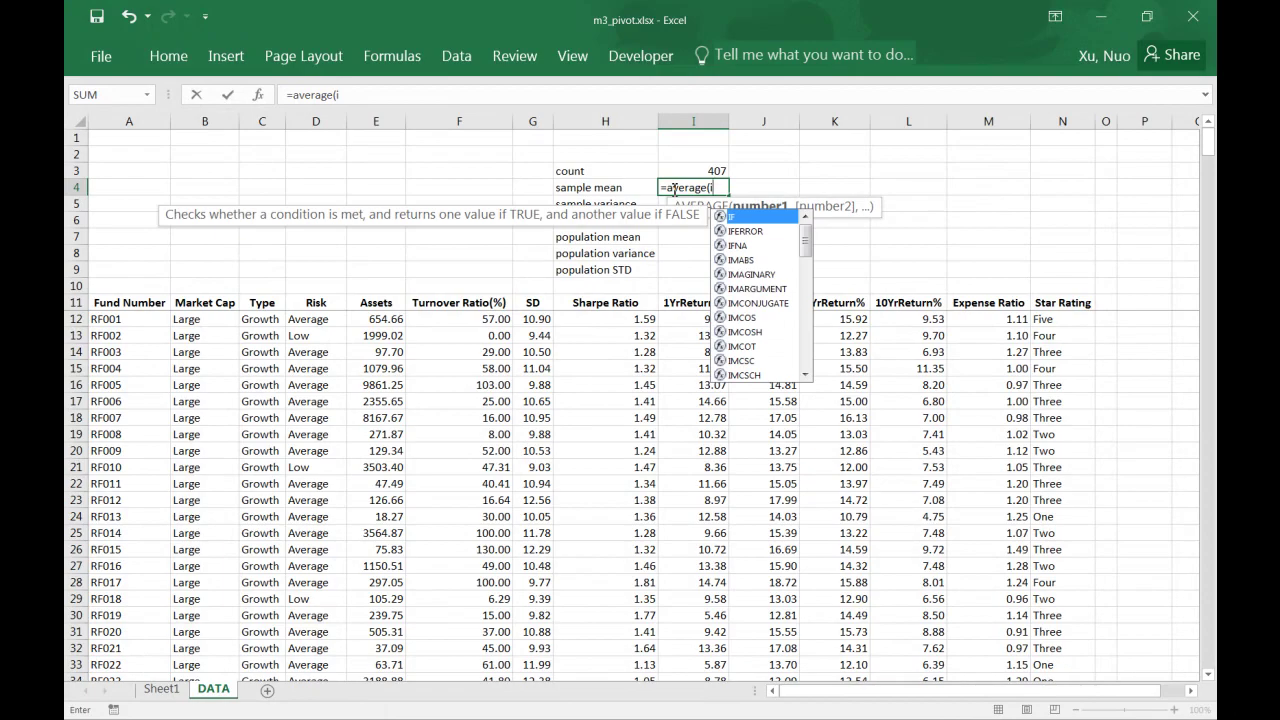
type("12")
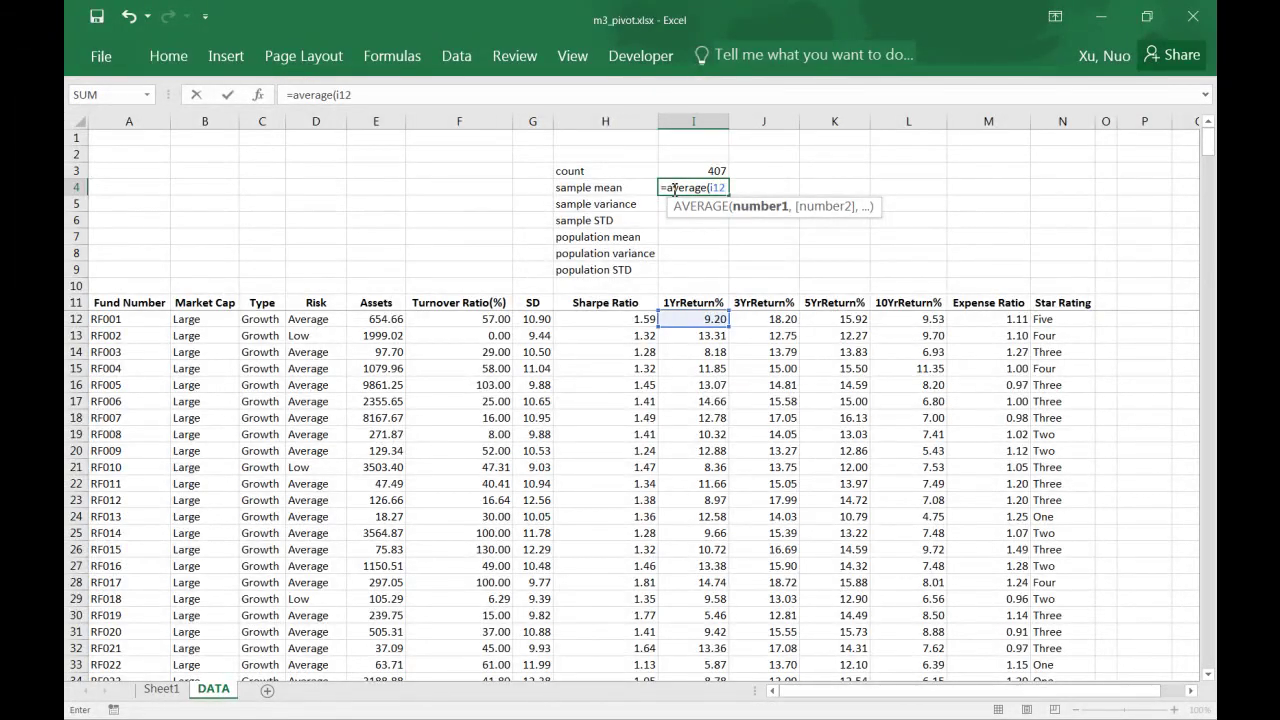
type(":i")
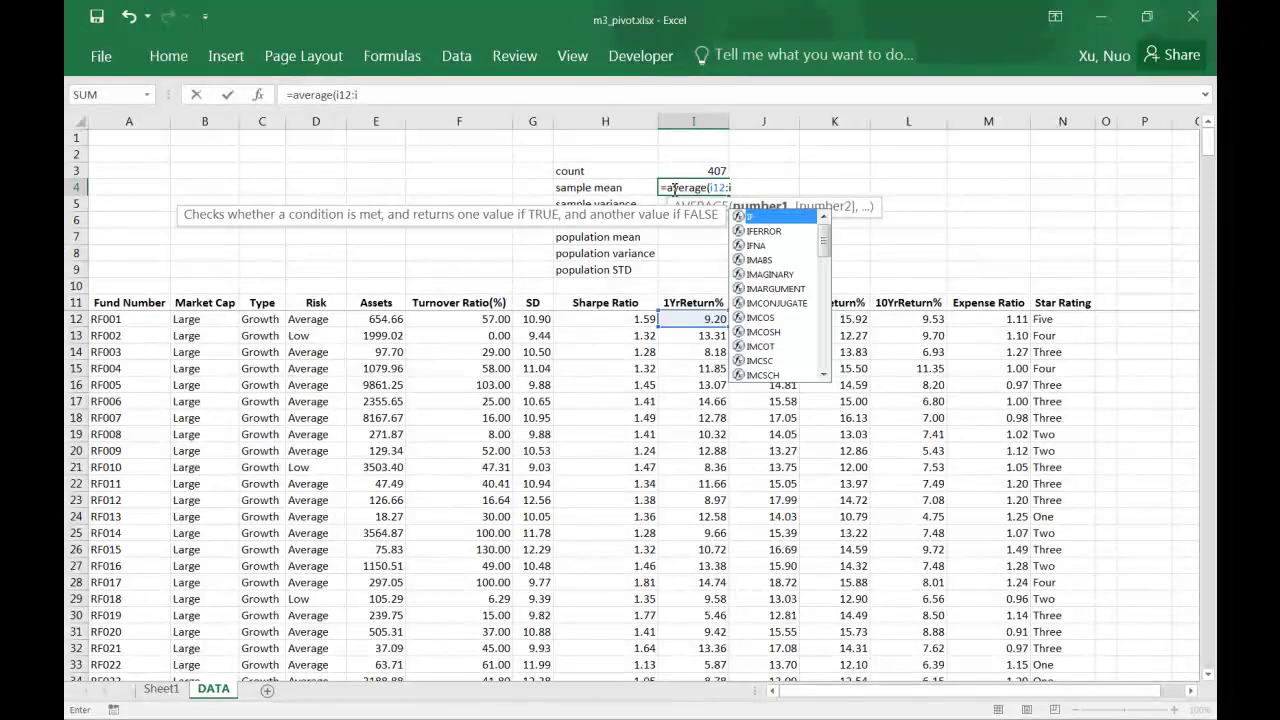
type("418)")
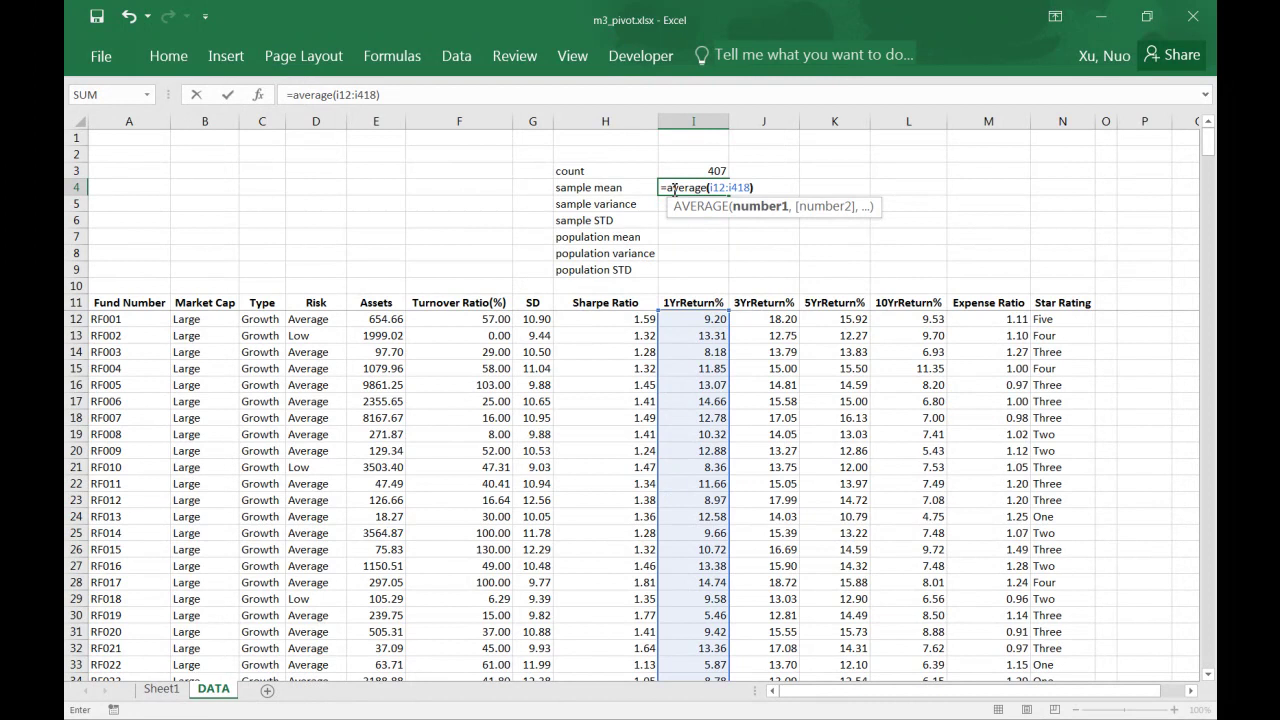
key("Return")
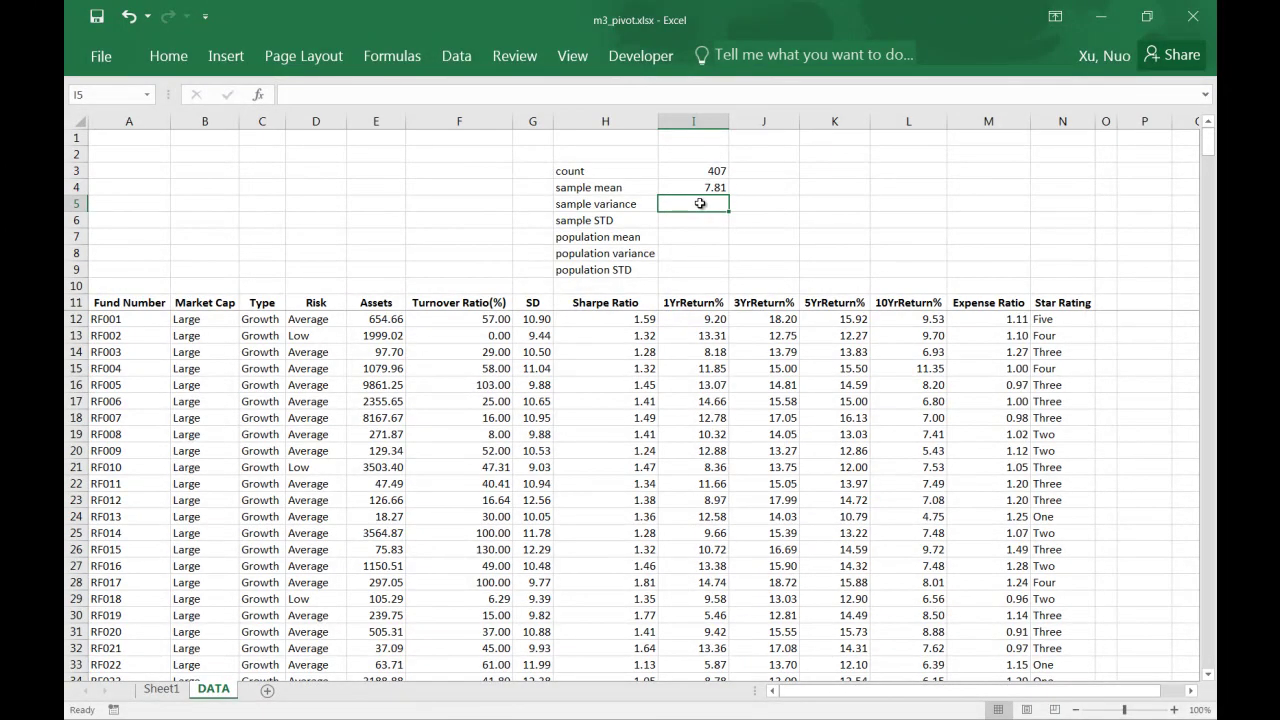
Step: Enter the formula =VAR.S(I12:I418) in cell I5 to calculate the sample variance of the 1YrReturn% values
type("=")
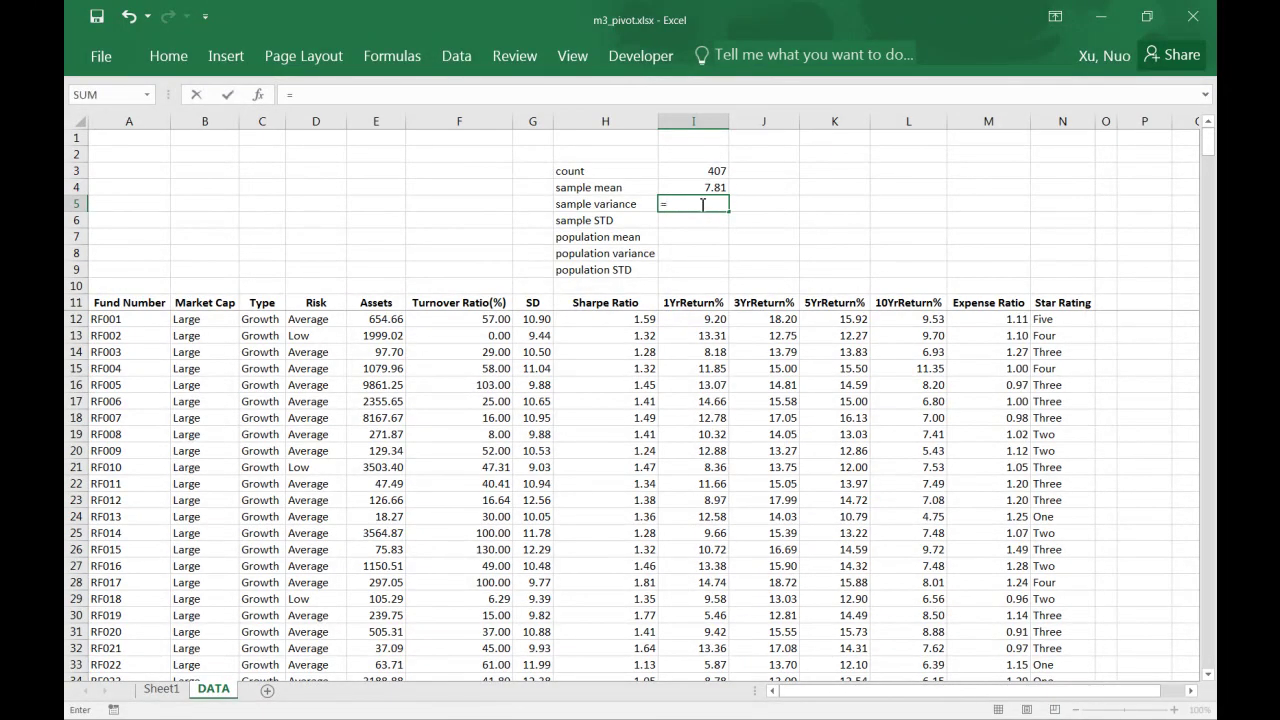
type("v")
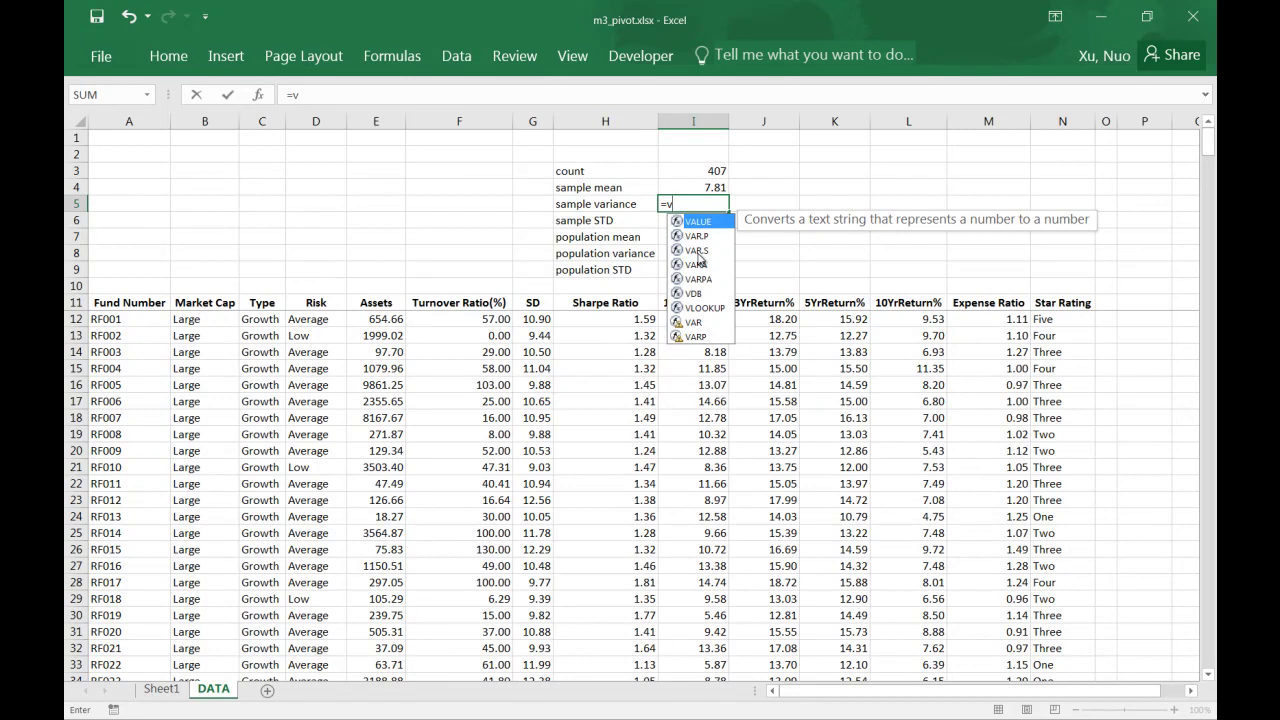
double_click(697, 251)
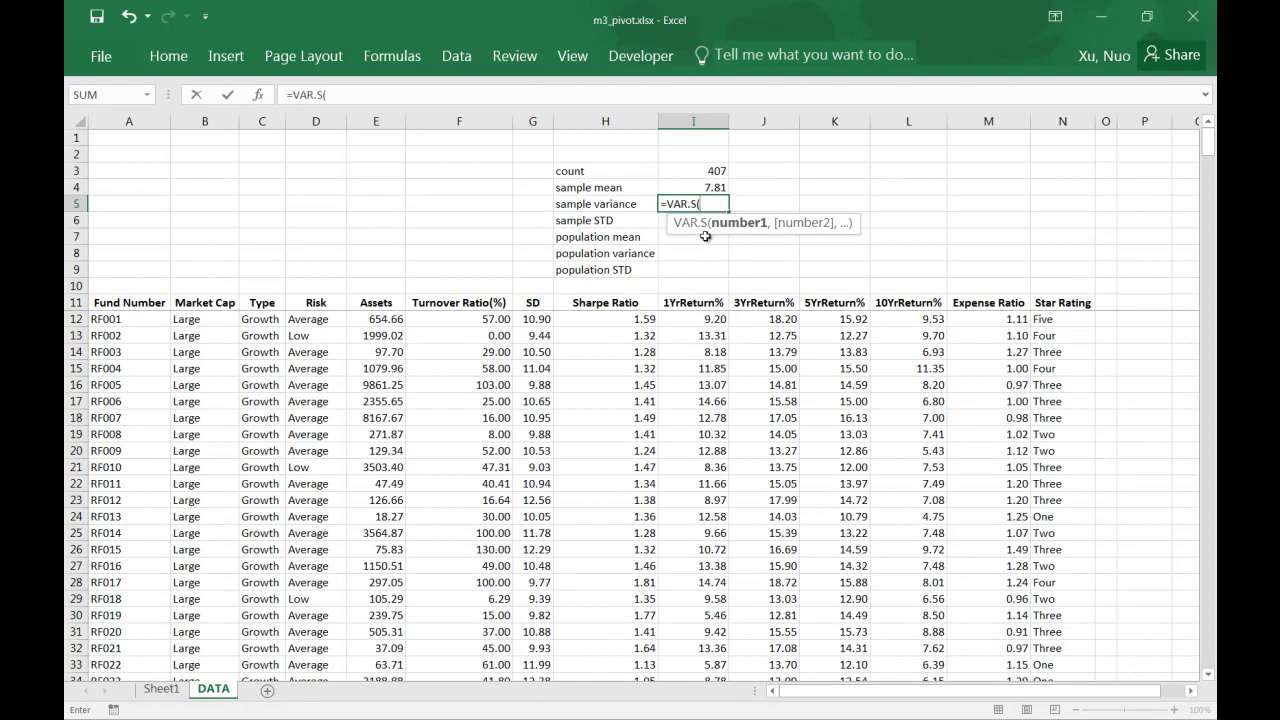
type("i")
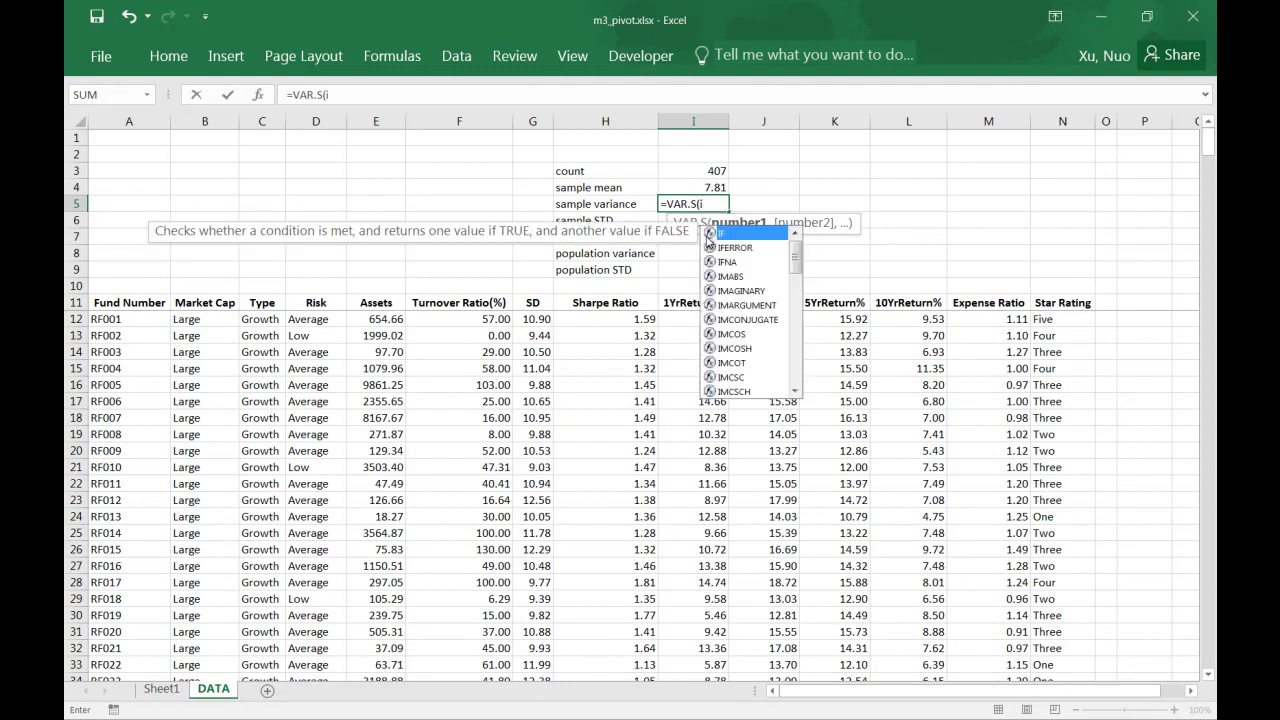
type("12")
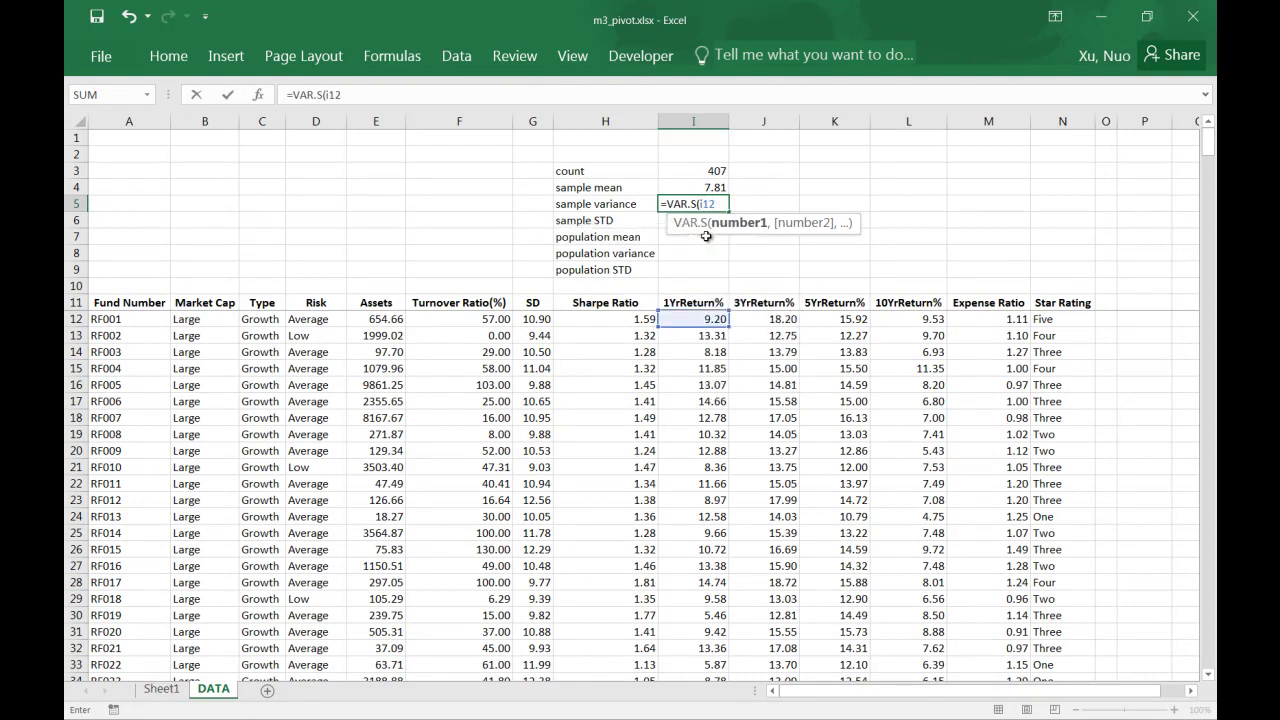
type(":i418")
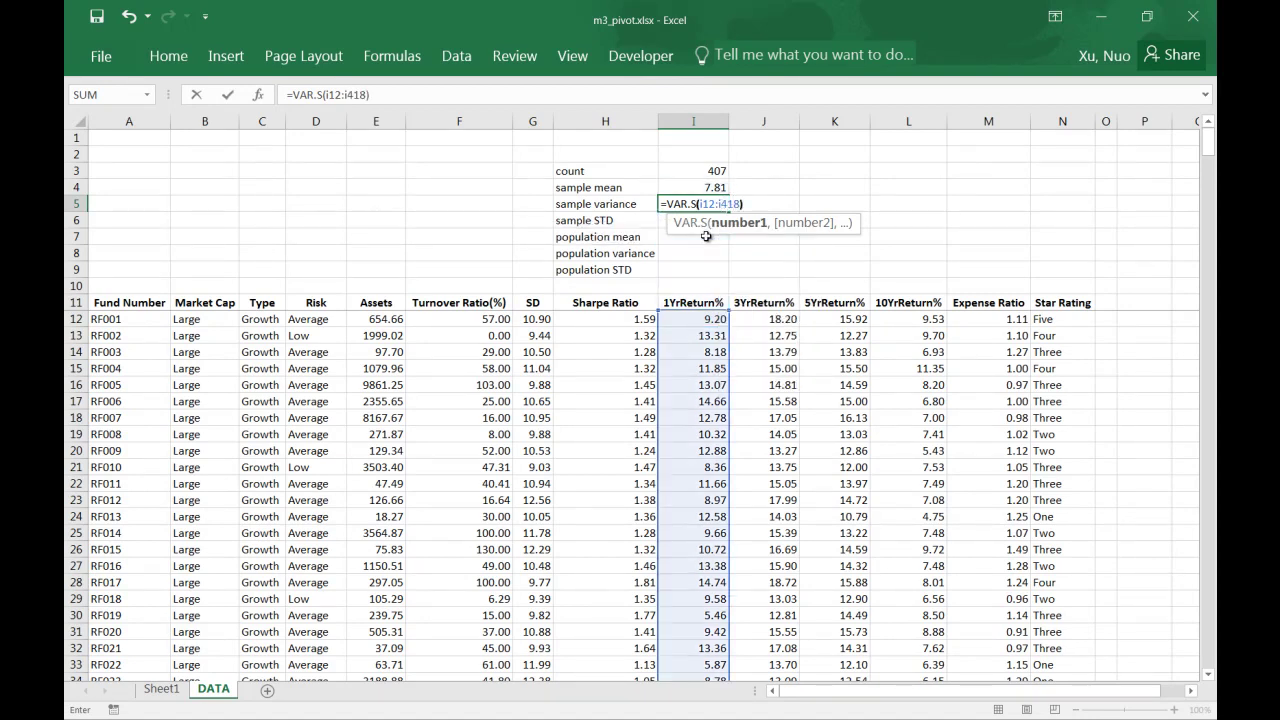
type(")")
key("Return")
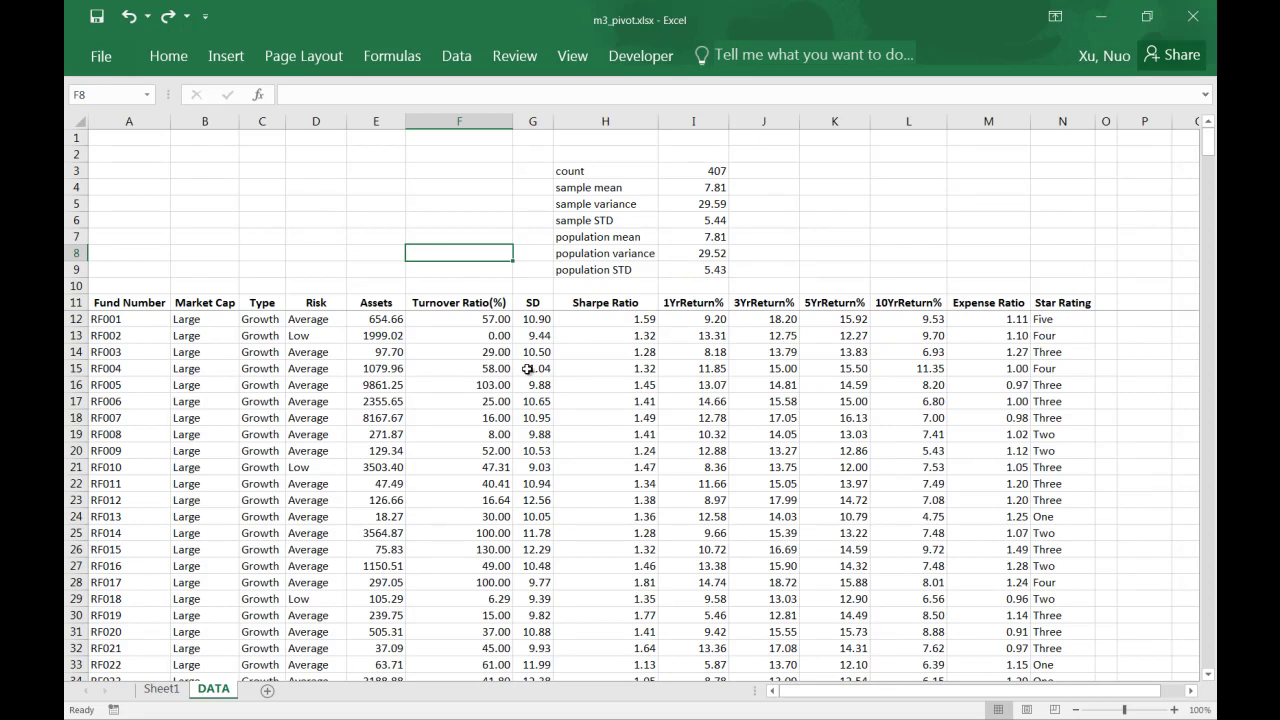
Step: Examine the sample variance formula in the statistics block and the different Risk ratings down the fund table
left_click(326, 258)
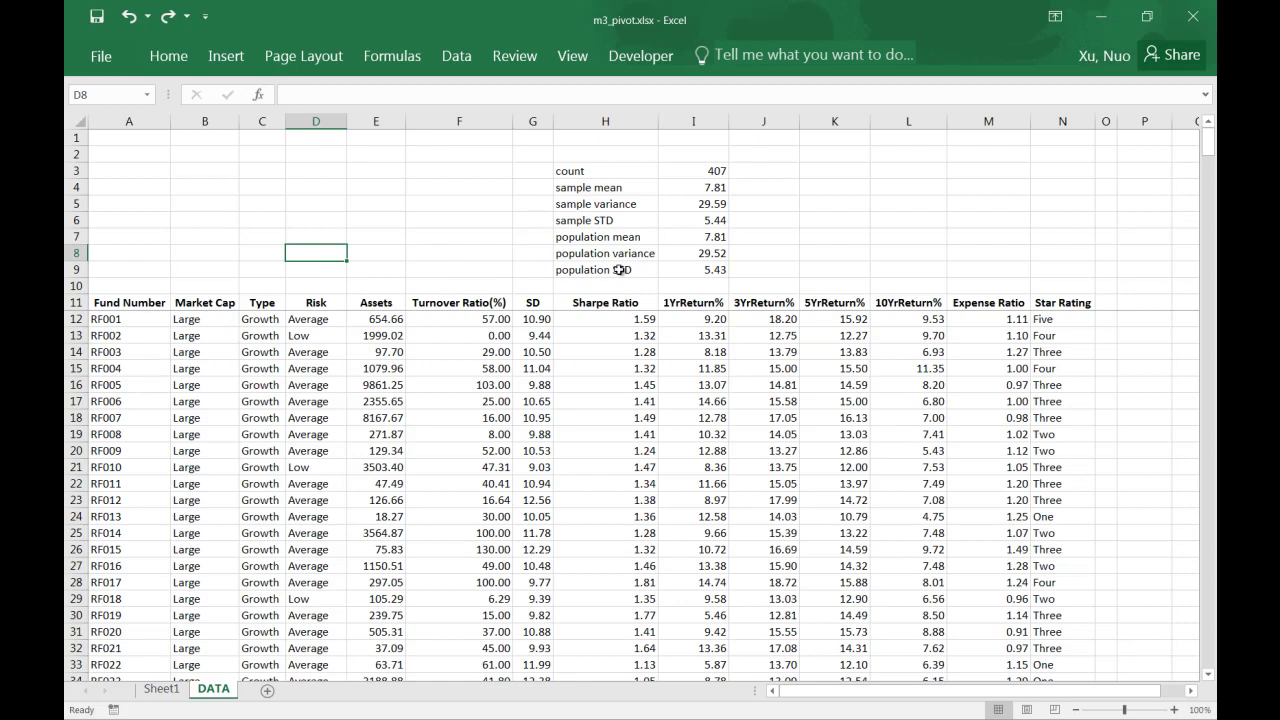
left_click(696, 203)
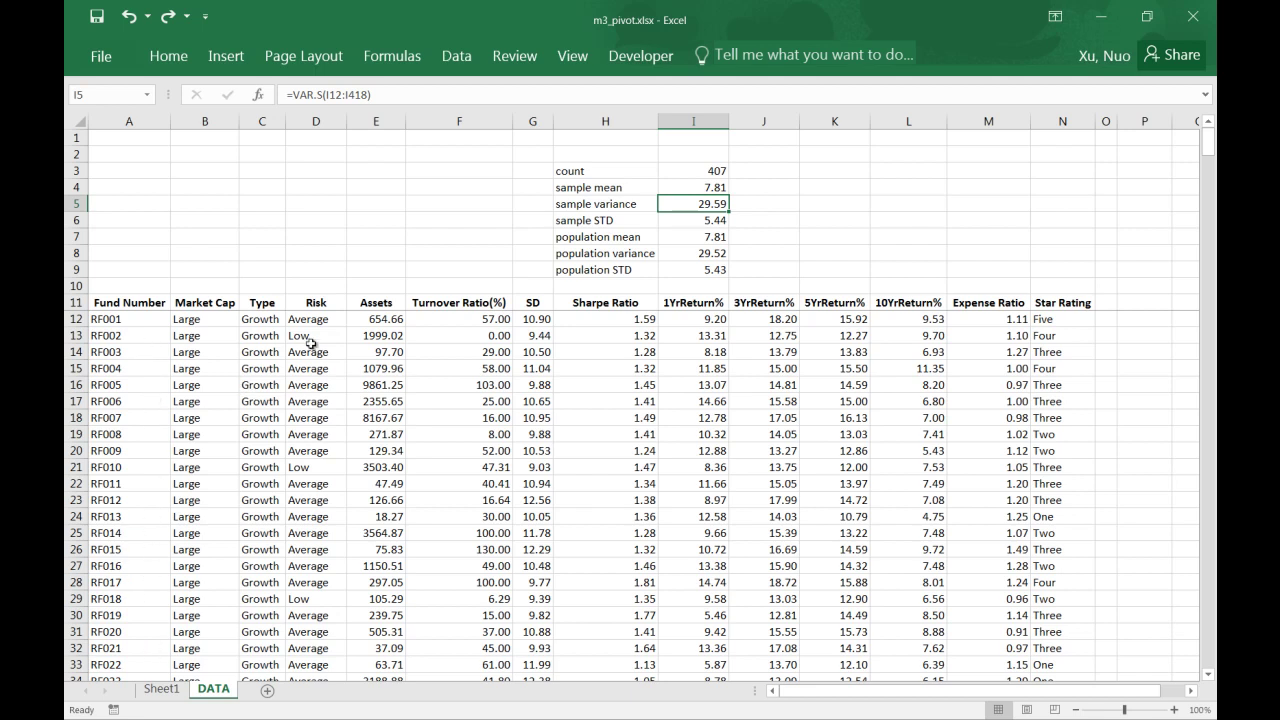
left_click(320, 348)
scroll(314, 380, "down", 9)
scroll(312, 400, "down", 8)
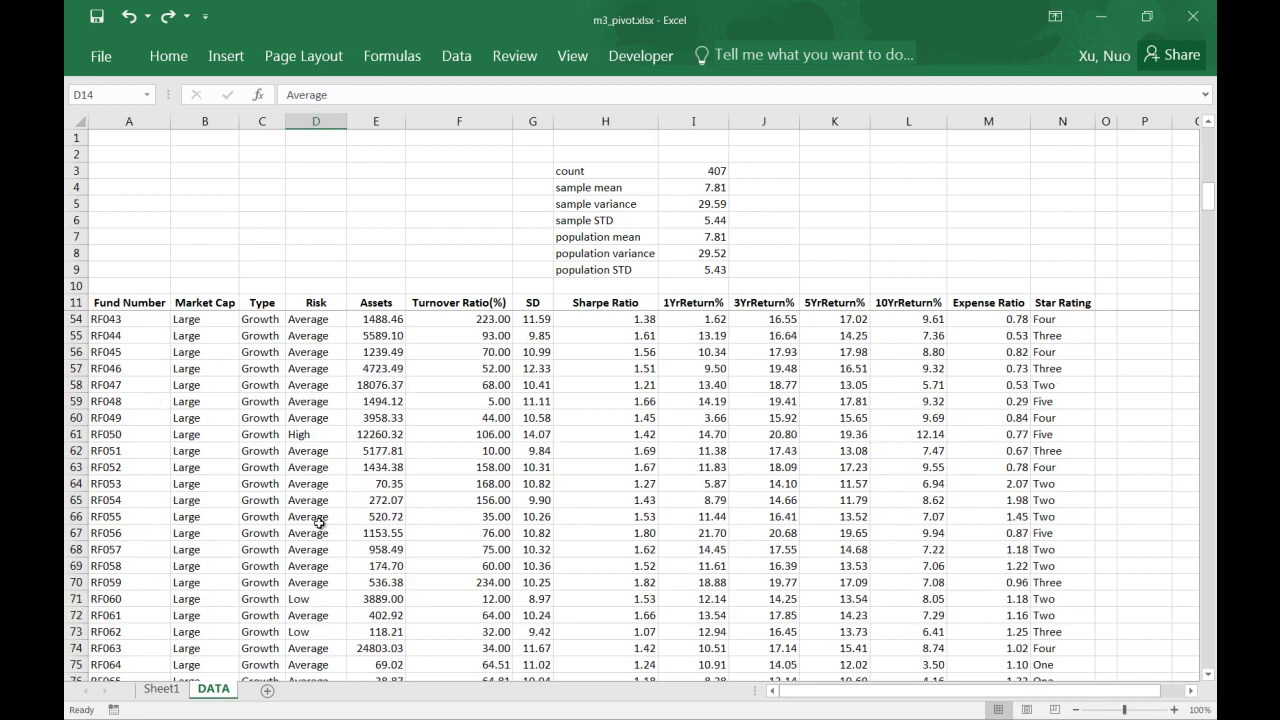
scroll(300, 440, "up", 5)
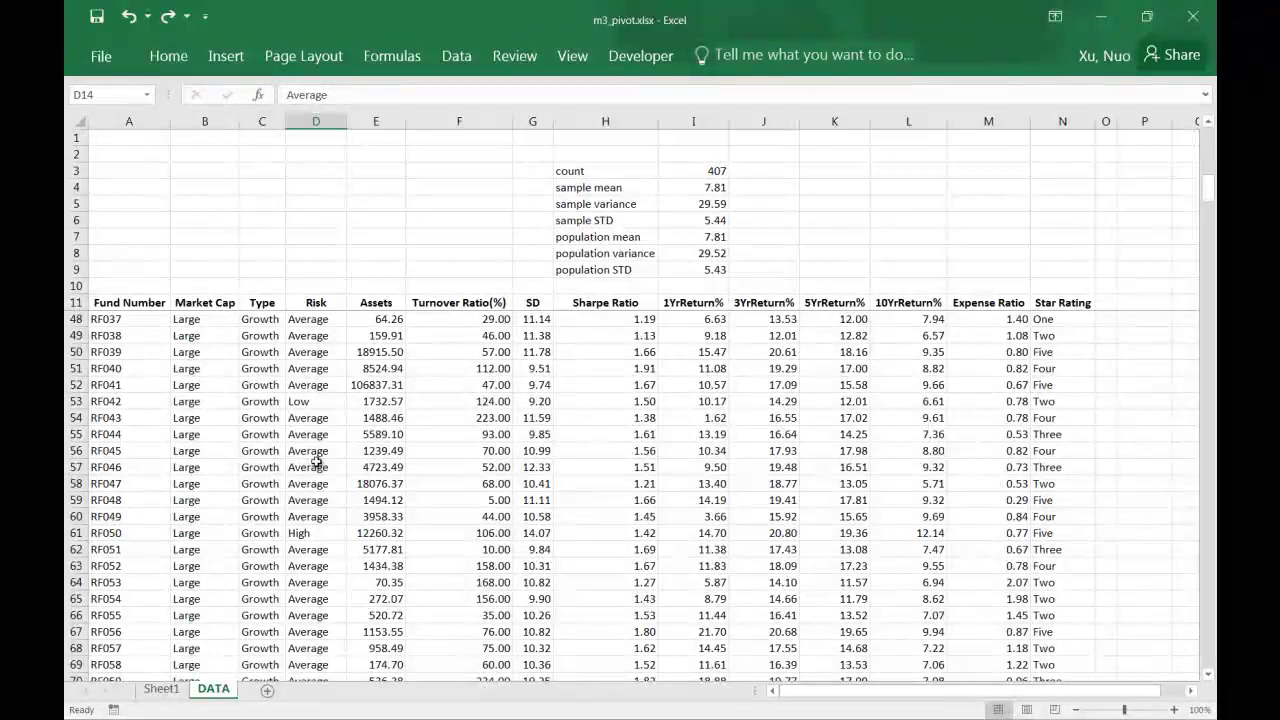
left_click(320, 400)
left_click(328, 533)
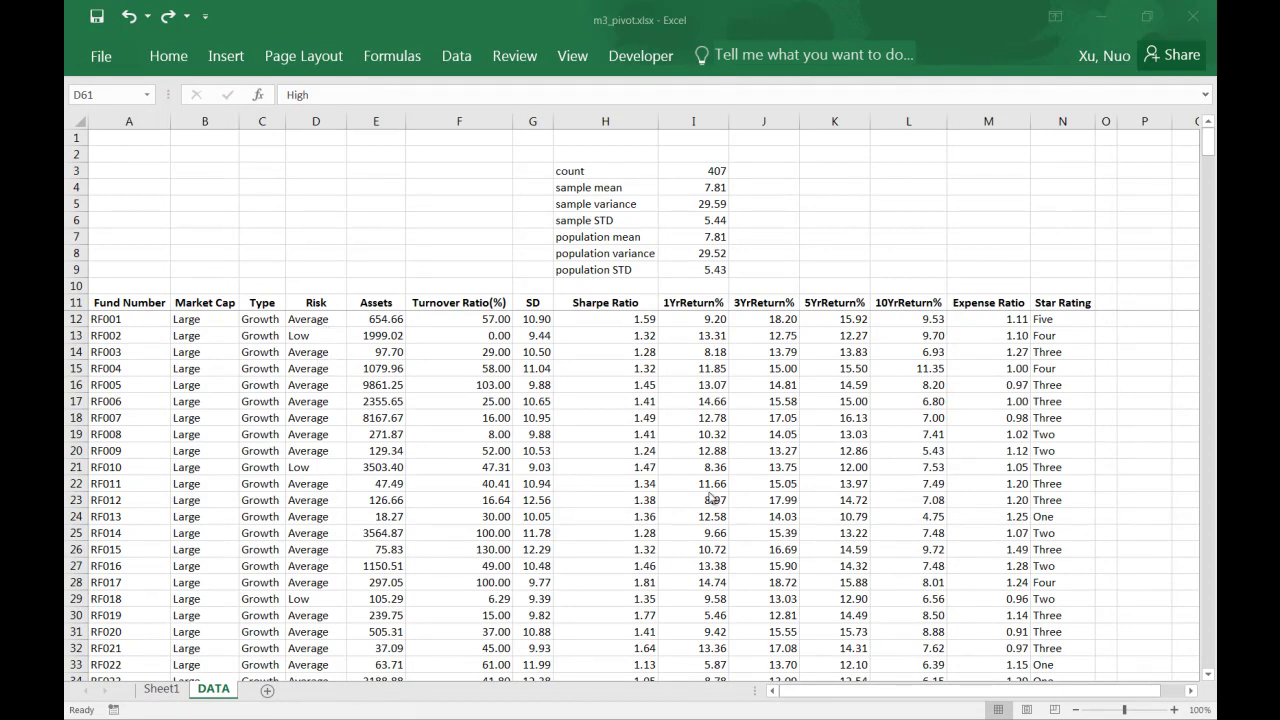
Step: Select the fund table A11:N418 including its headers and set up a sort on its values by the Risk column
left_click(78, 306)
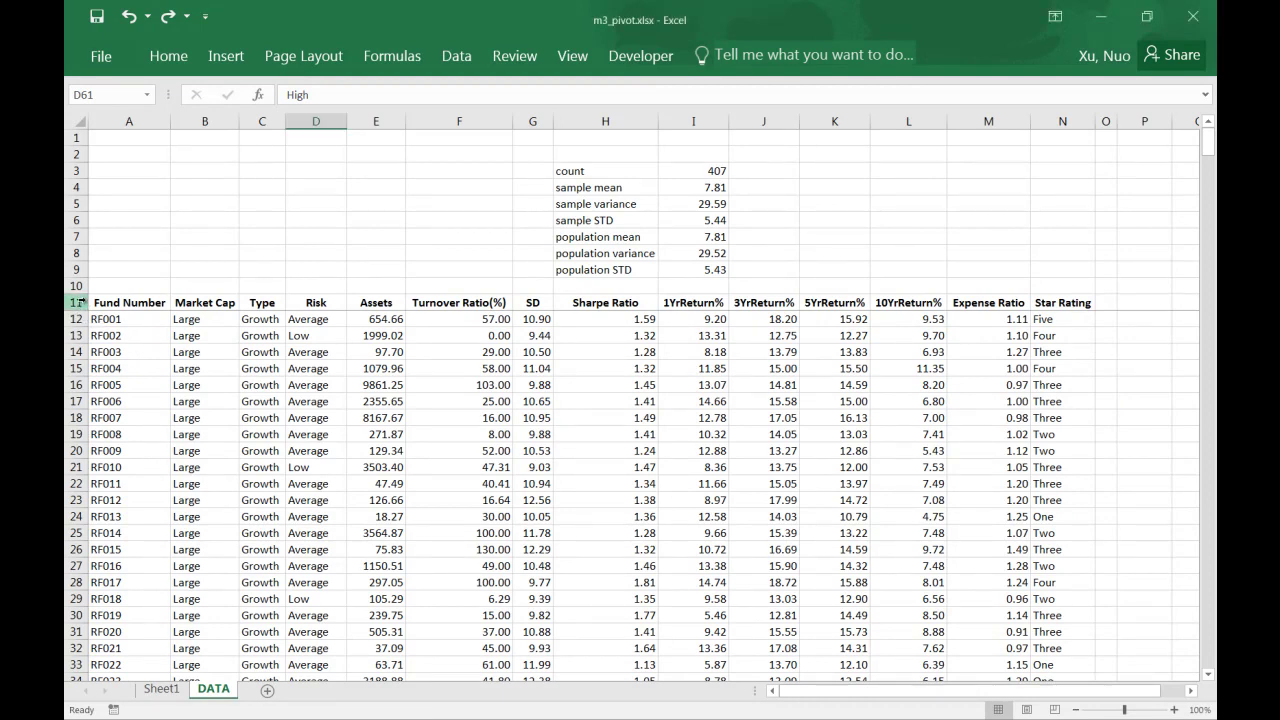
left_click(118, 306)
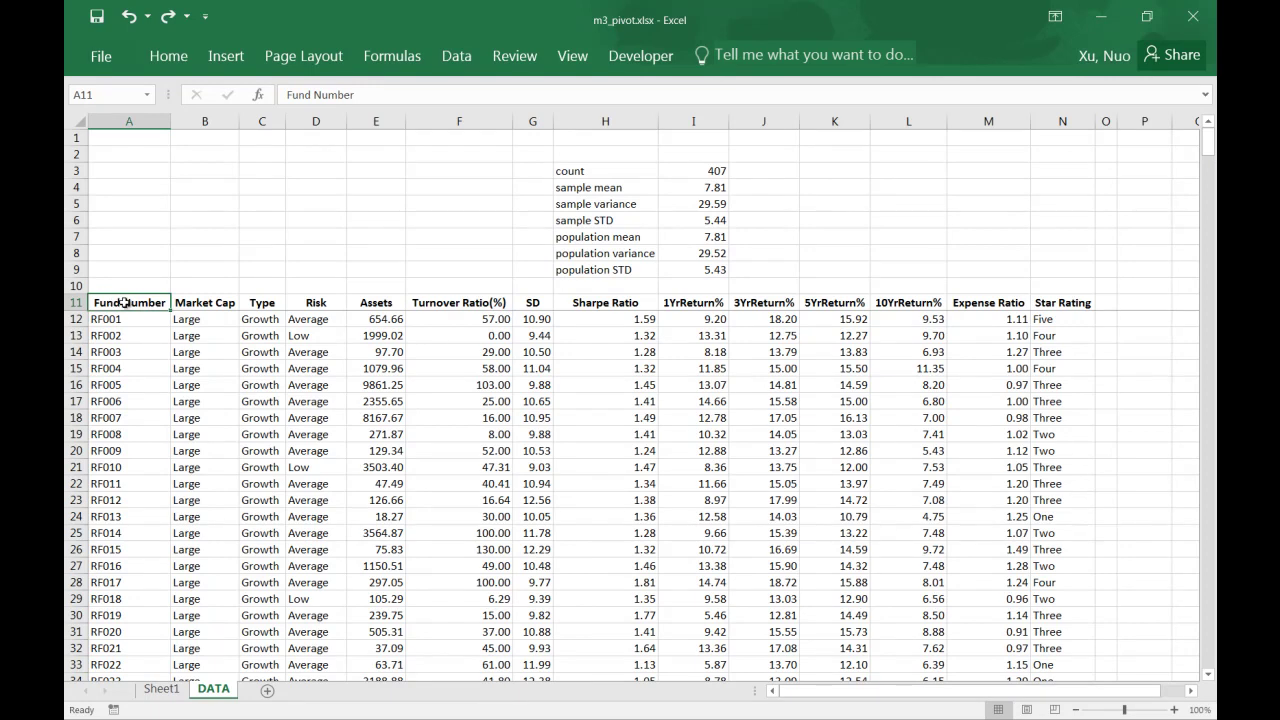
left_click_drag(1208, 145, 1208, 672)
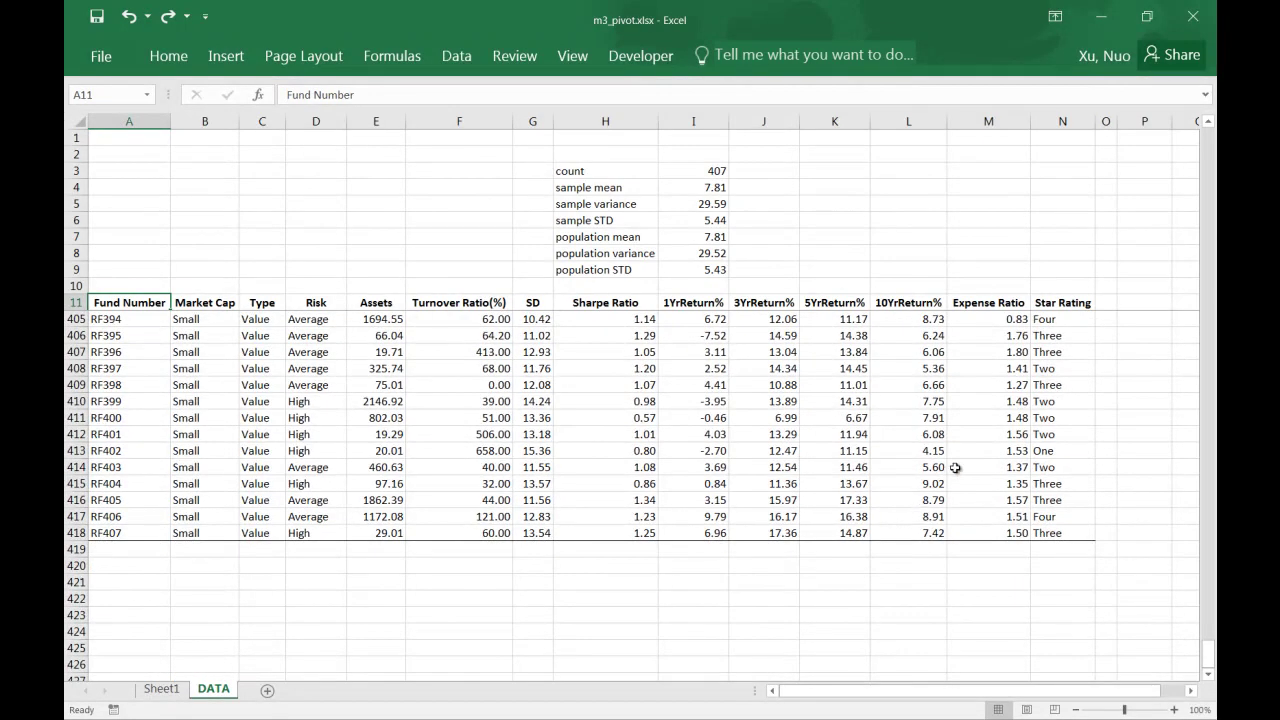
left_click(1072, 535, "shift")
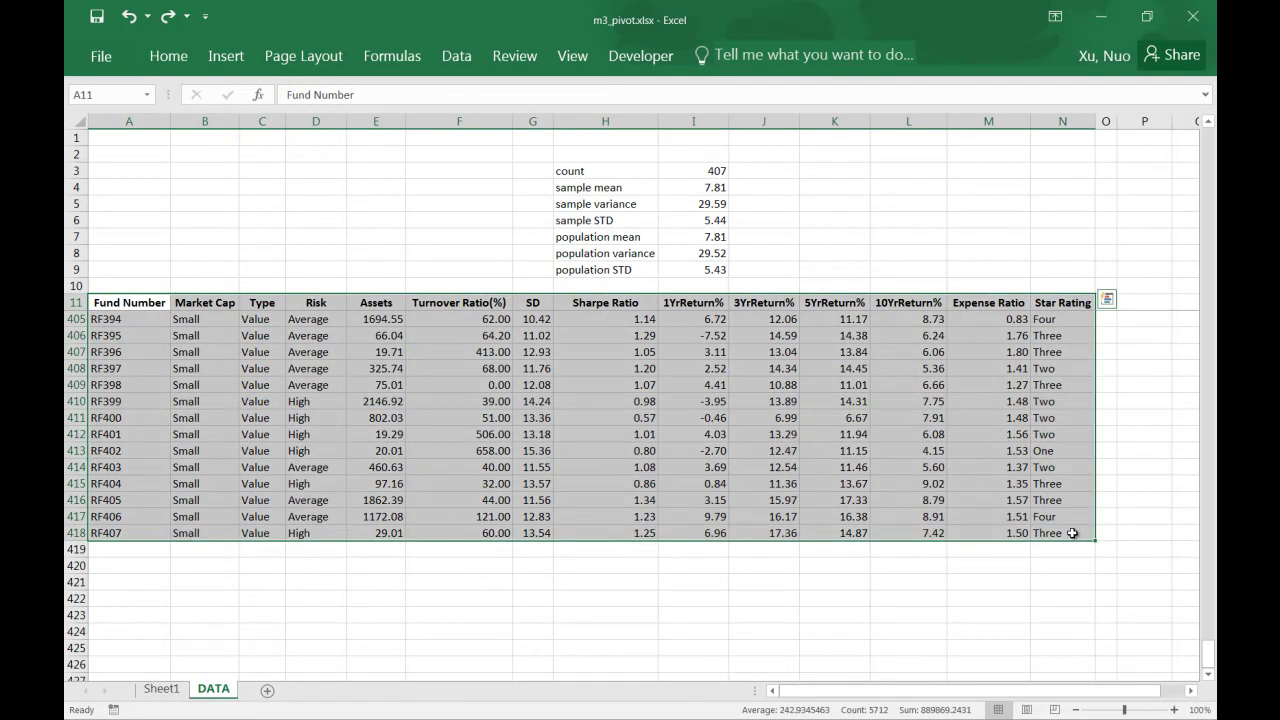
scroll(990, 530, "up", 10)
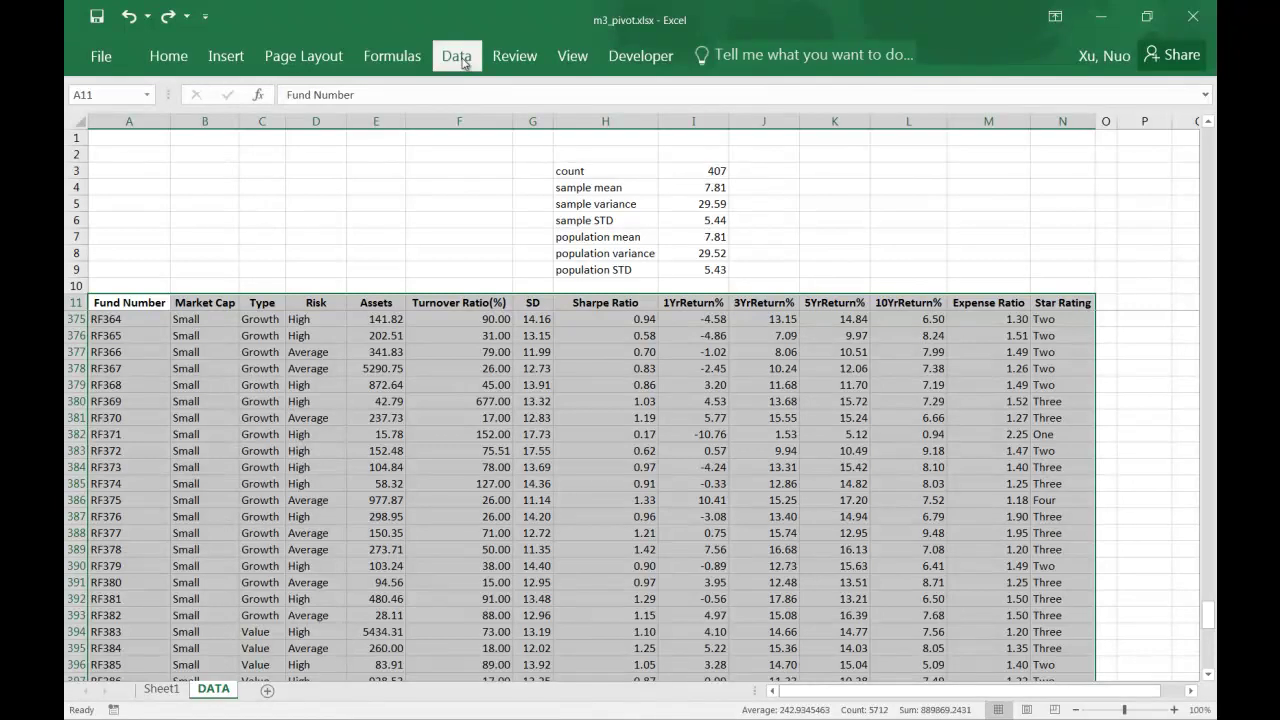
left_click(463, 63)
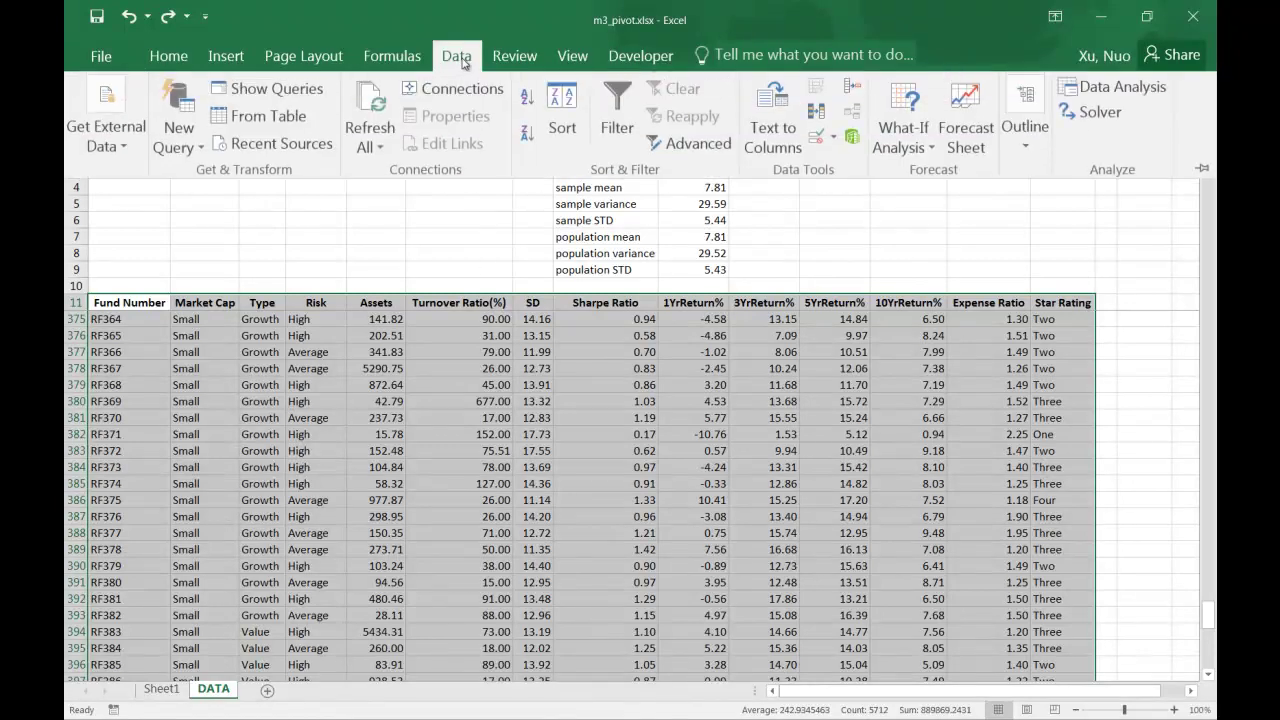
left_click(562, 128)
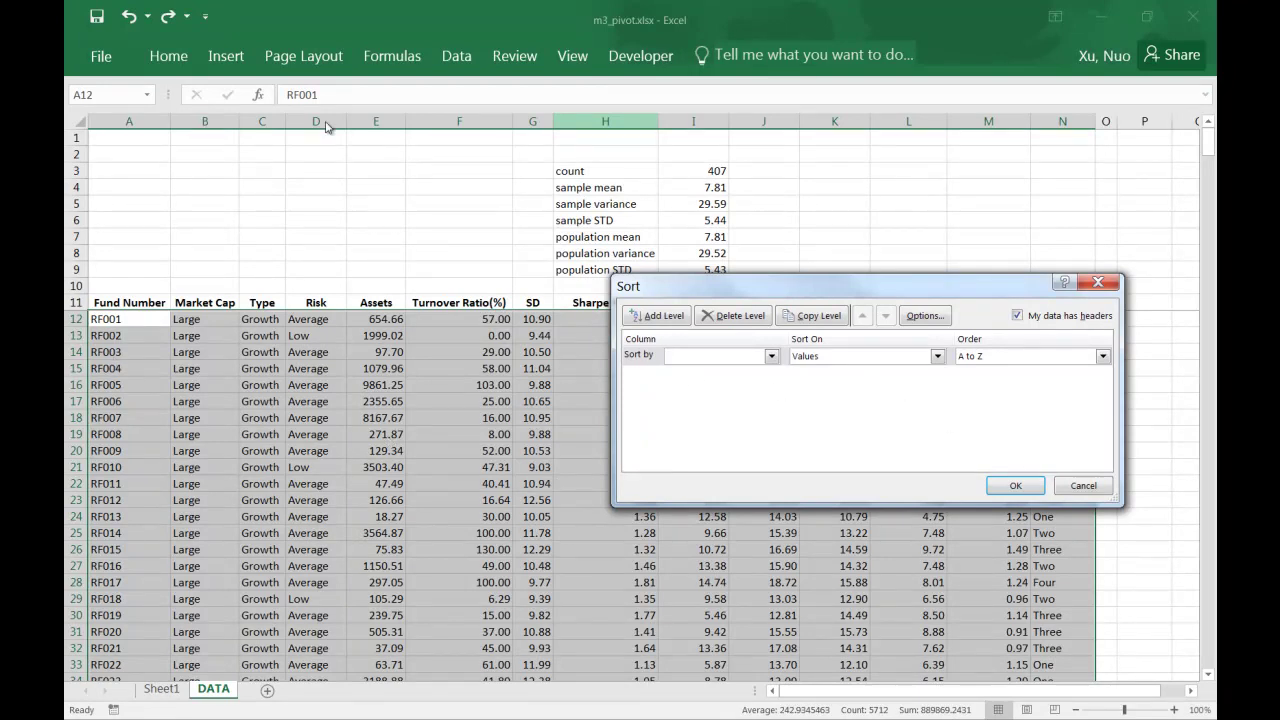
left_click(771, 356)
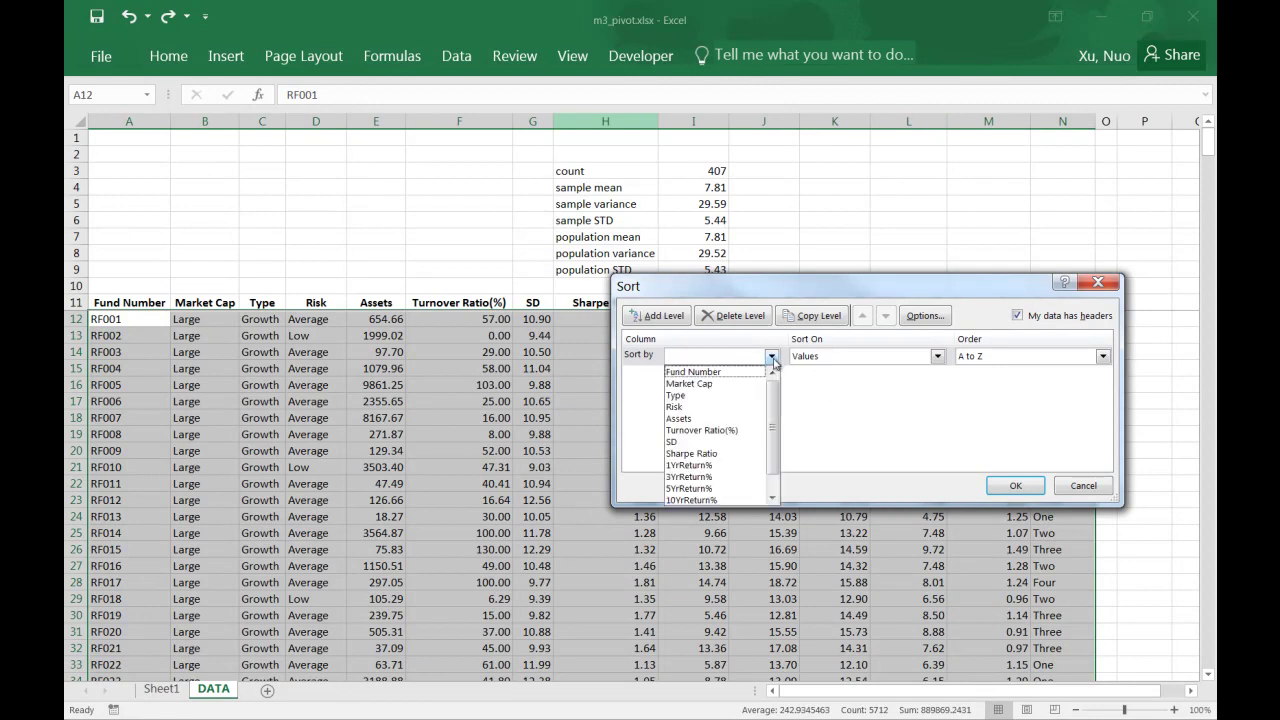
left_click(741, 408)
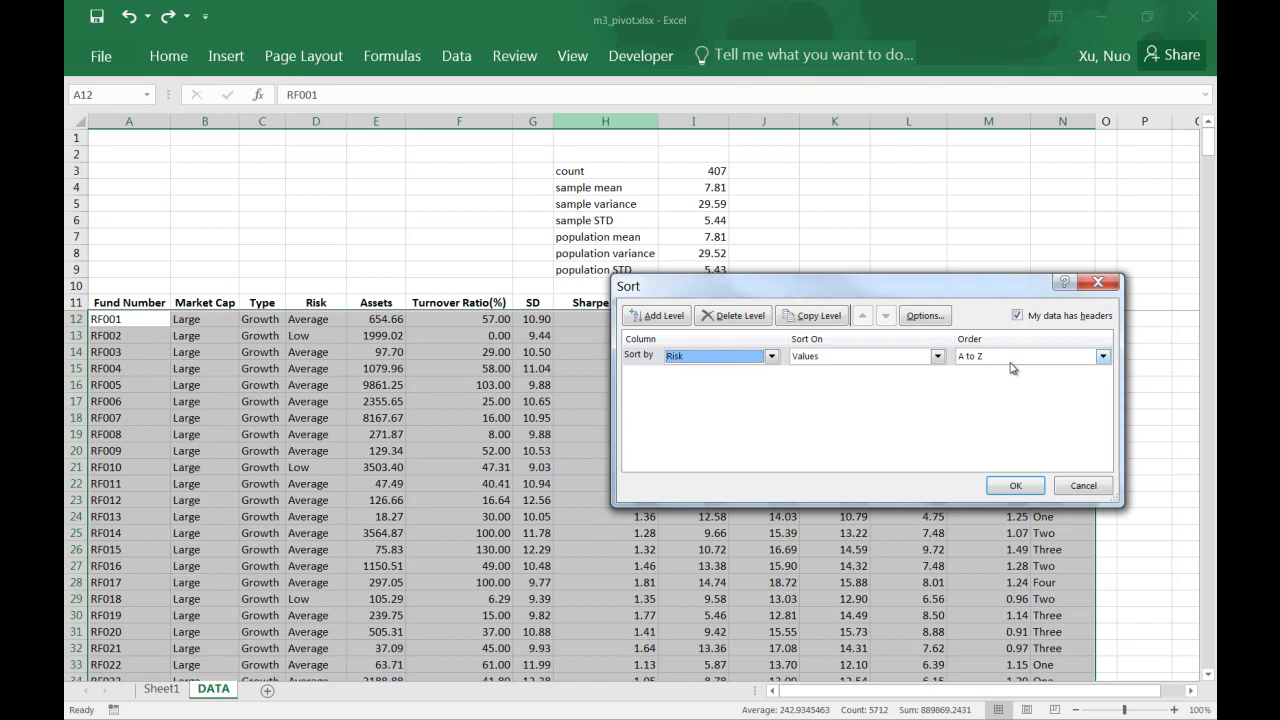
Step: Add a custom list with the entries Low, Average, High and apply it as the order of the Risk sort
left_click(1102, 357)
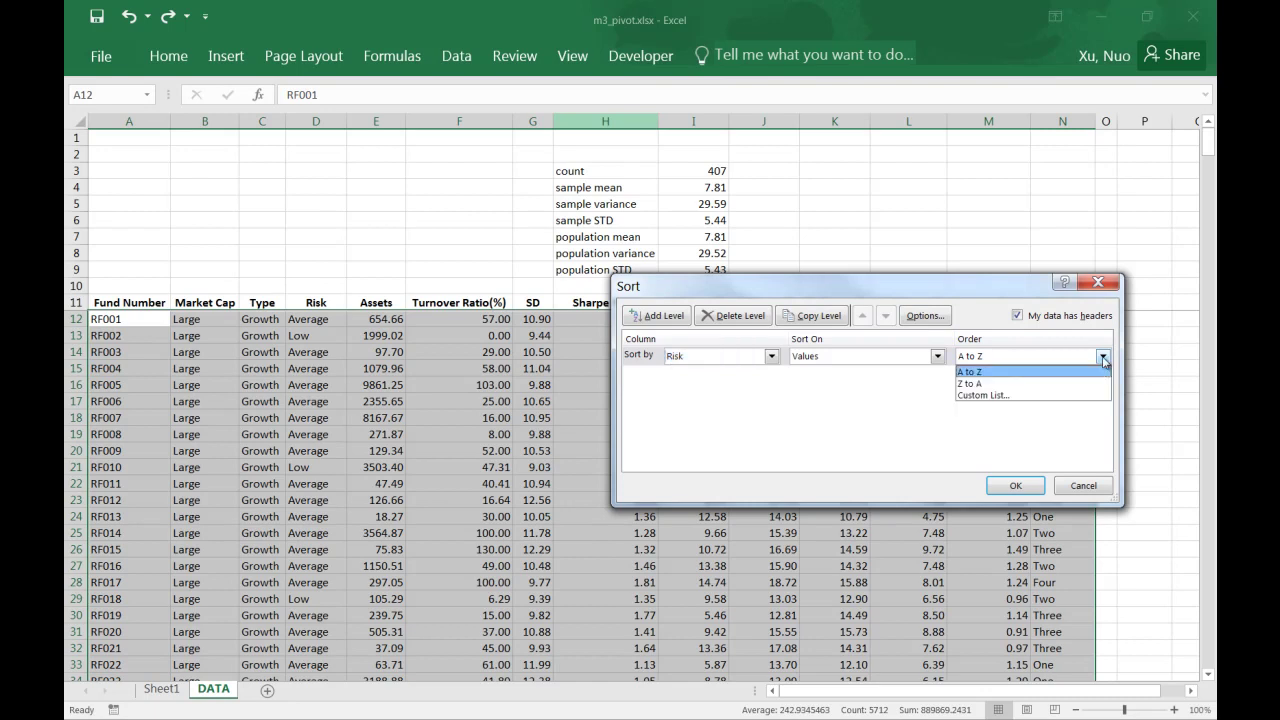
left_click(1012, 396)
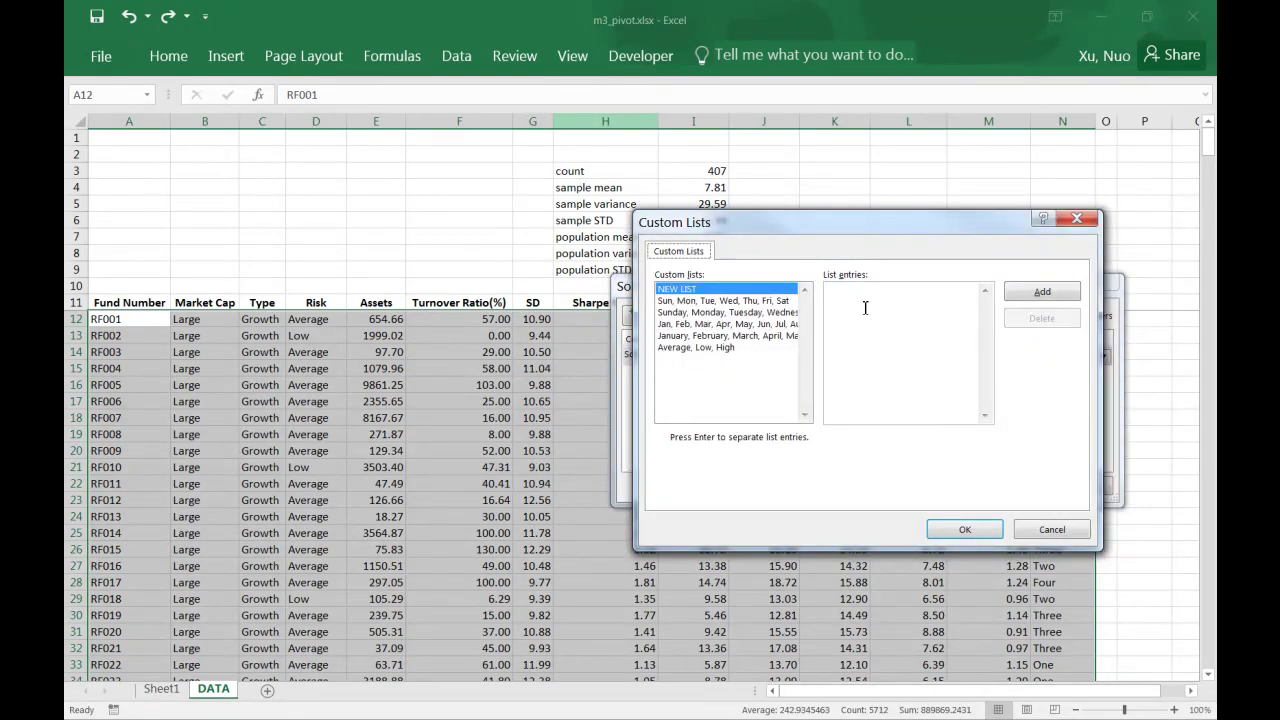
left_click(1046, 295)
left_click(1043, 296)
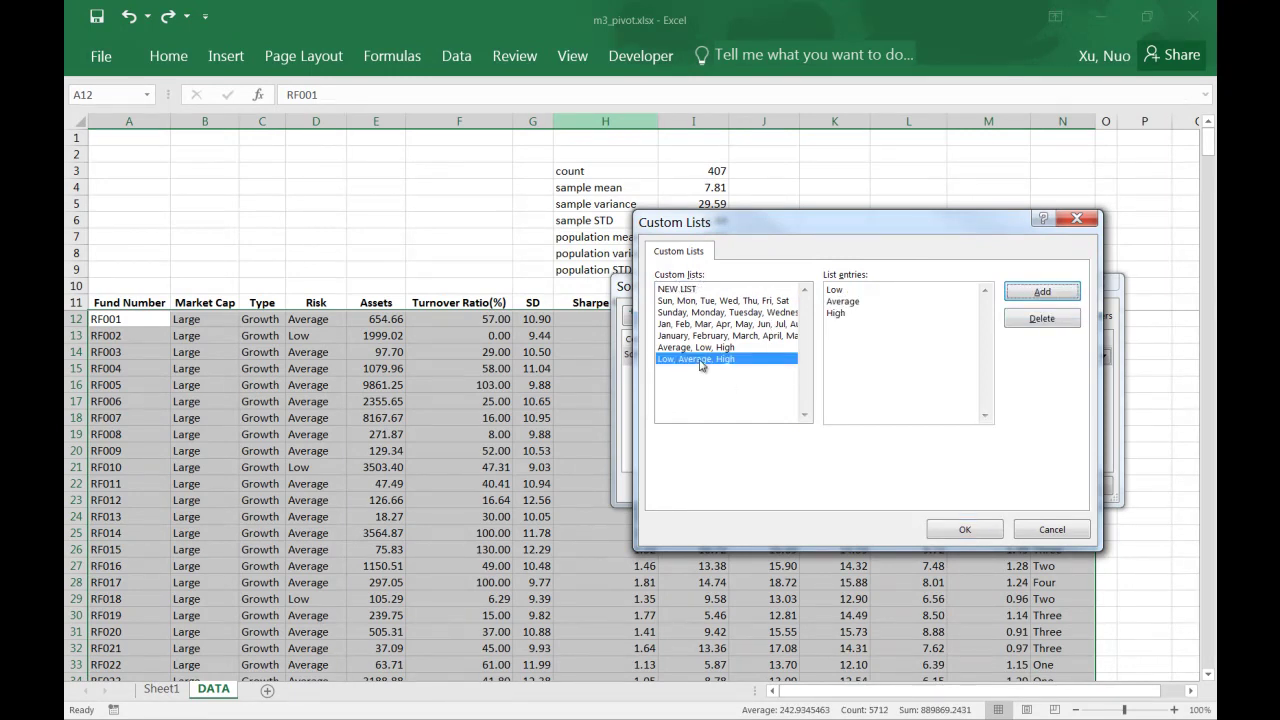
left_click(975, 532)
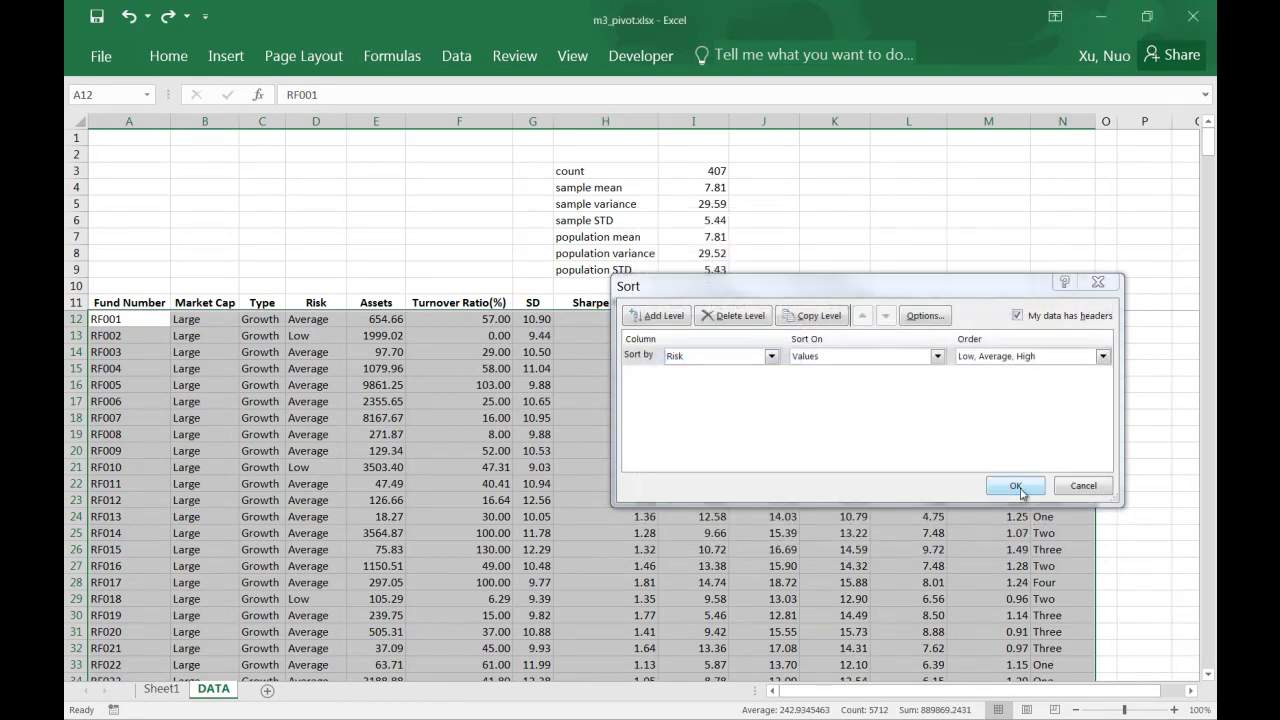
left_click(1016, 486)
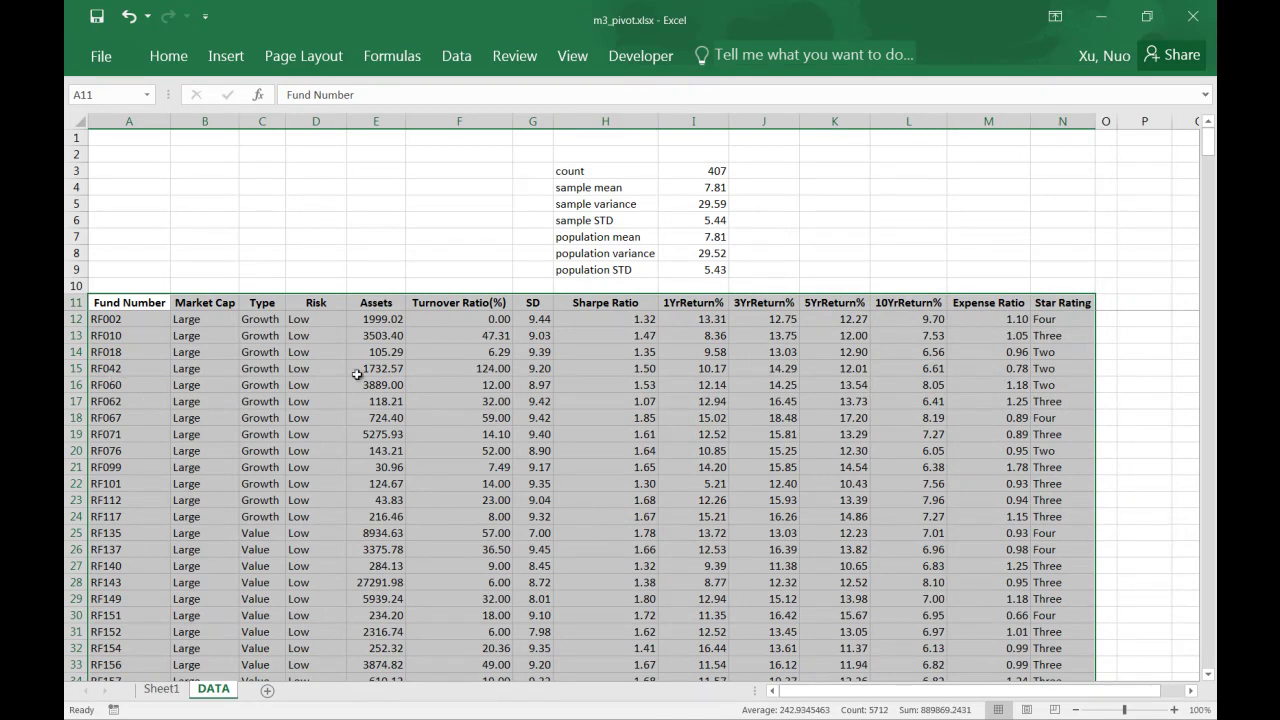
Step: Examine the order of the Risk ratings down the whole sorted fund table
left_click(307, 339)
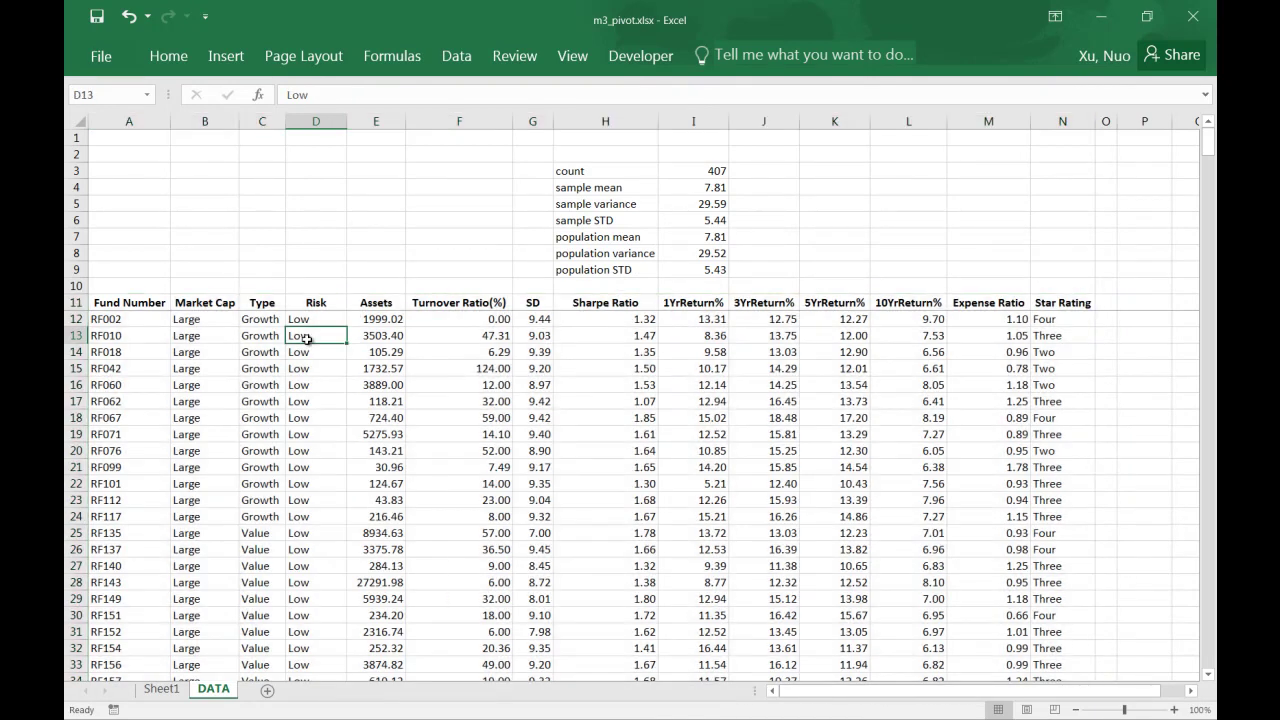
scroll(318, 362, "down", 1)
scroll(318, 362, "down", 12)
scroll(294, 453, "up", 3)
scroll(329, 491, "down", 20)
left_click_drag(1208, 286, 1208, 580)
scroll(836, 316, "up", 20)
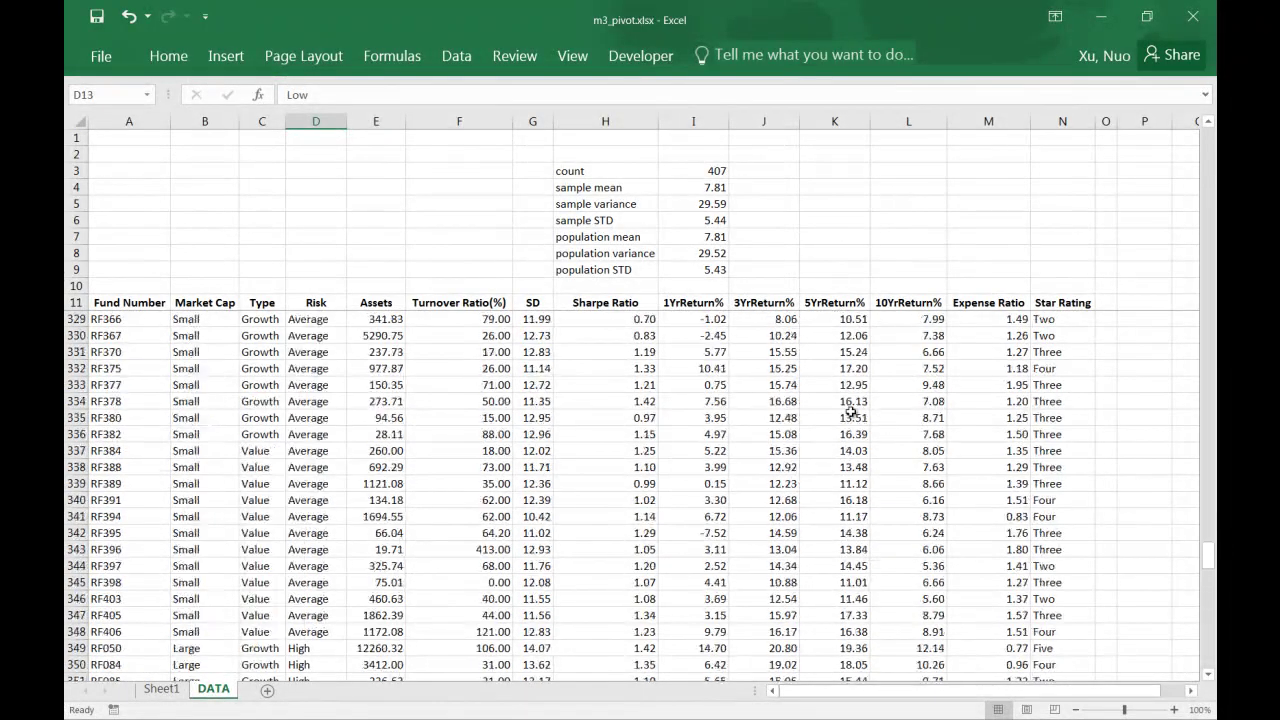
scroll(850, 408, "up", 20)
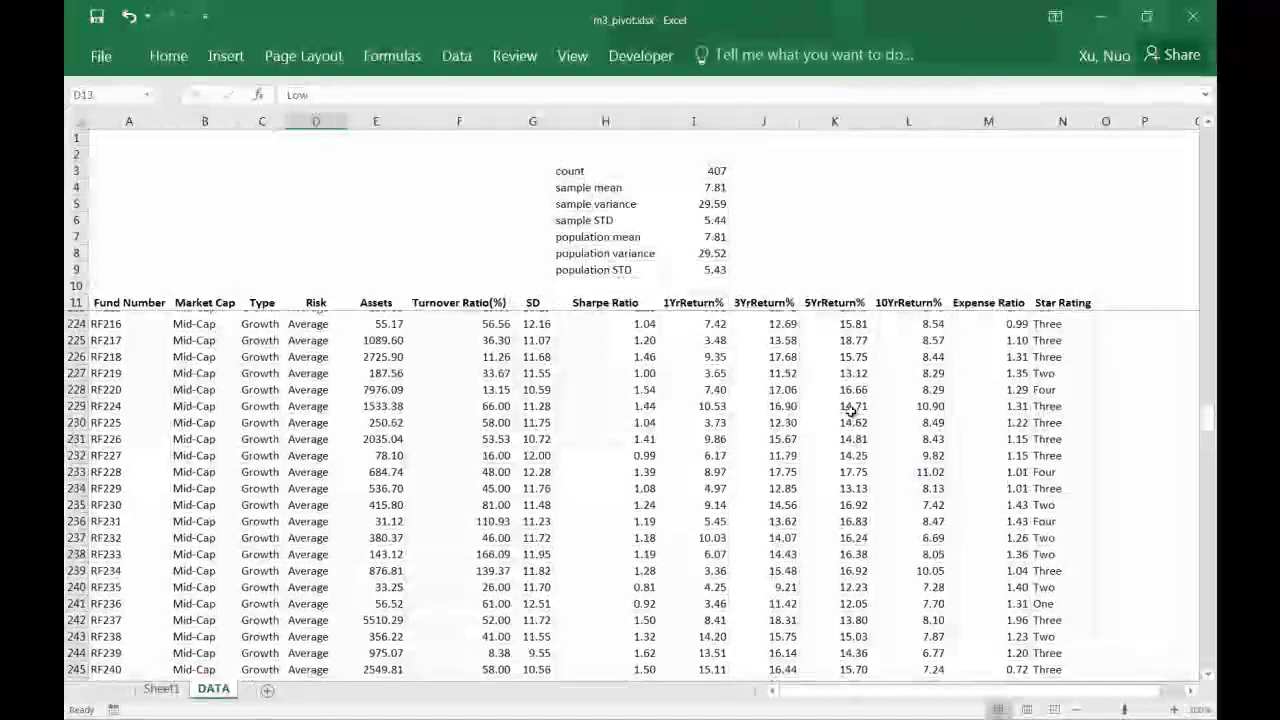
scroll(850, 412, "up", 14)
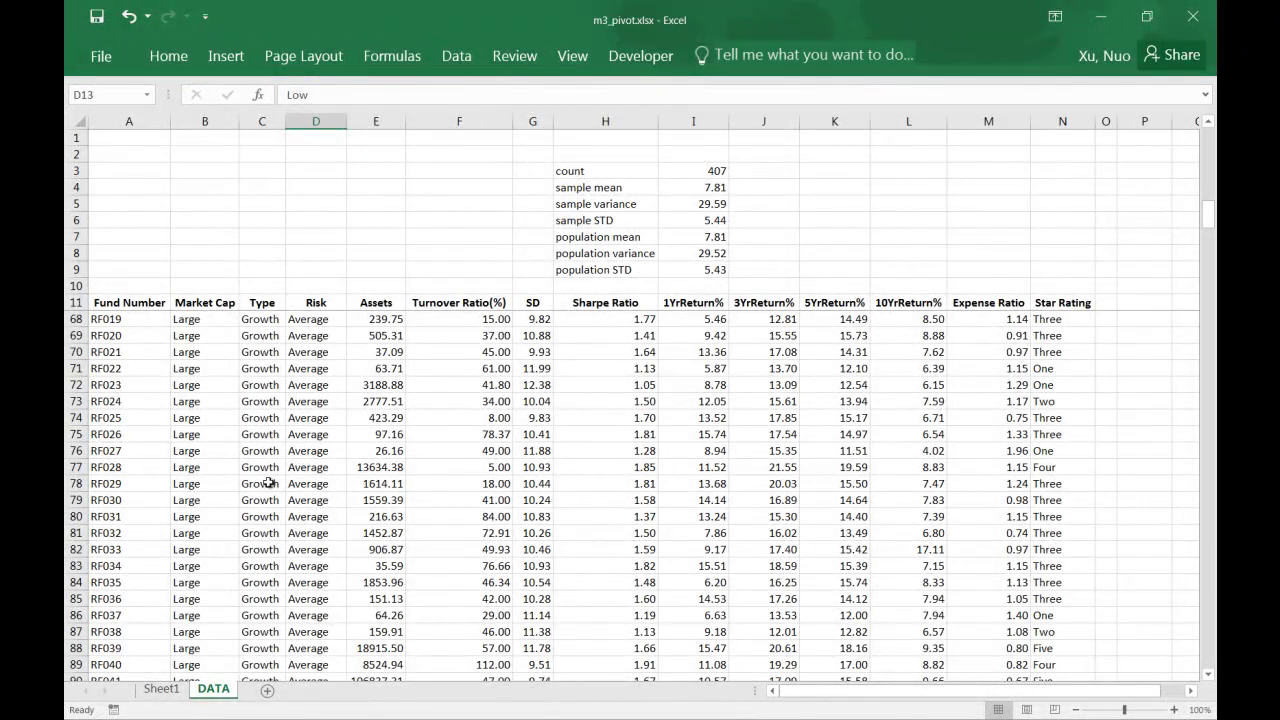
scroll(461, 467, "up", 13)
scroll(458, 460, "up", 6)
scroll(331, 545, "down", 4)
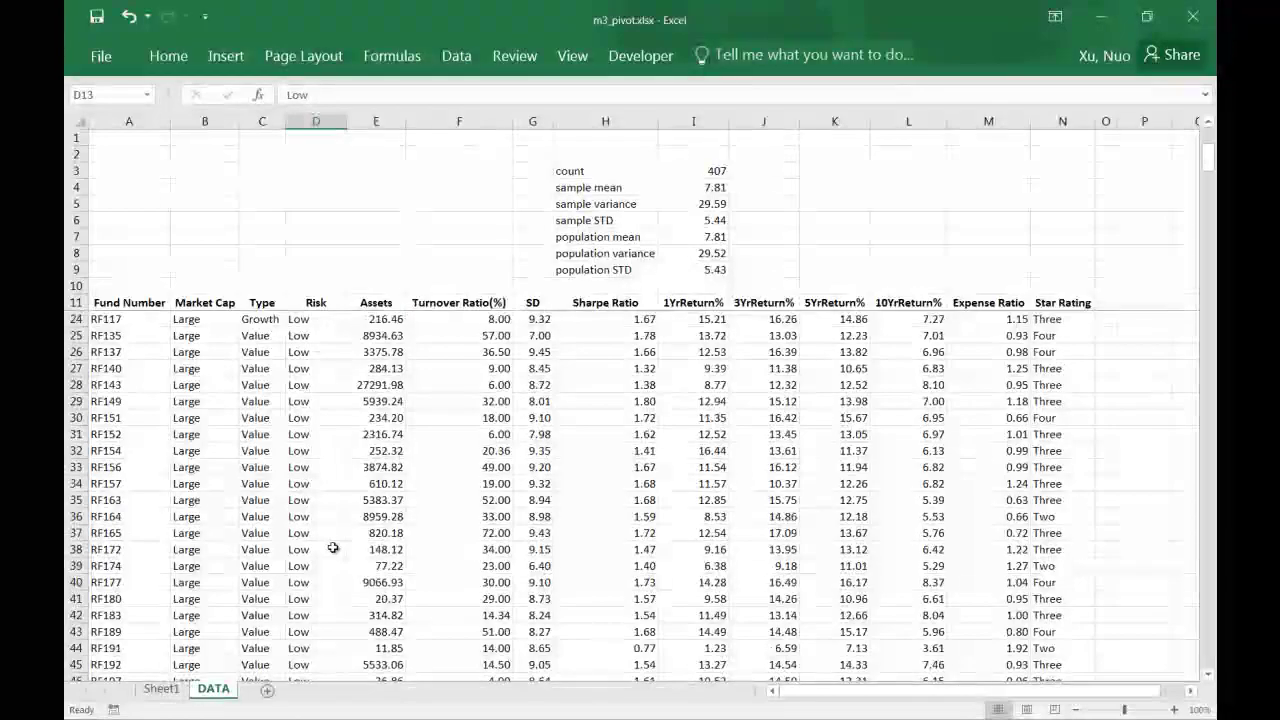
scroll(331, 545, "down", 20)
scroll(321, 545, "down", 20)
left_click_drag(1208, 340, 1208, 140)
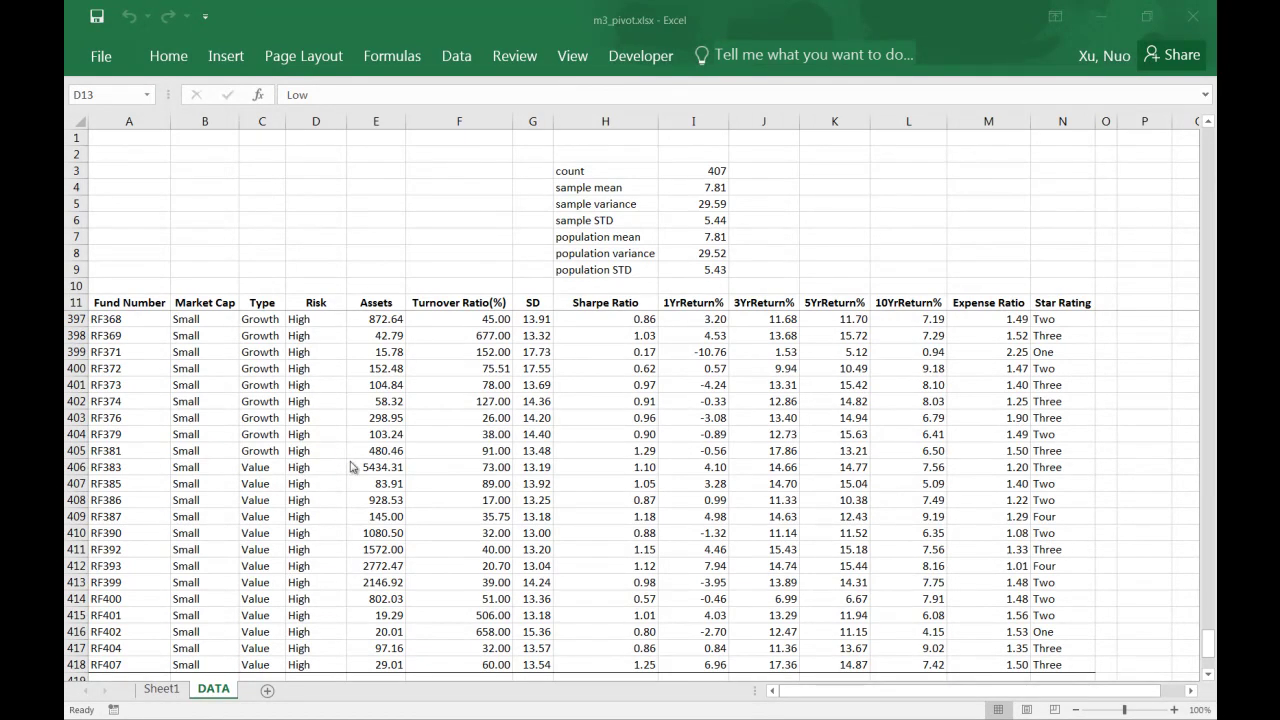
Step: Create a PivotTable on a new worksheet from the range DATA!$A$11:$N$418
left_click(223, 61)
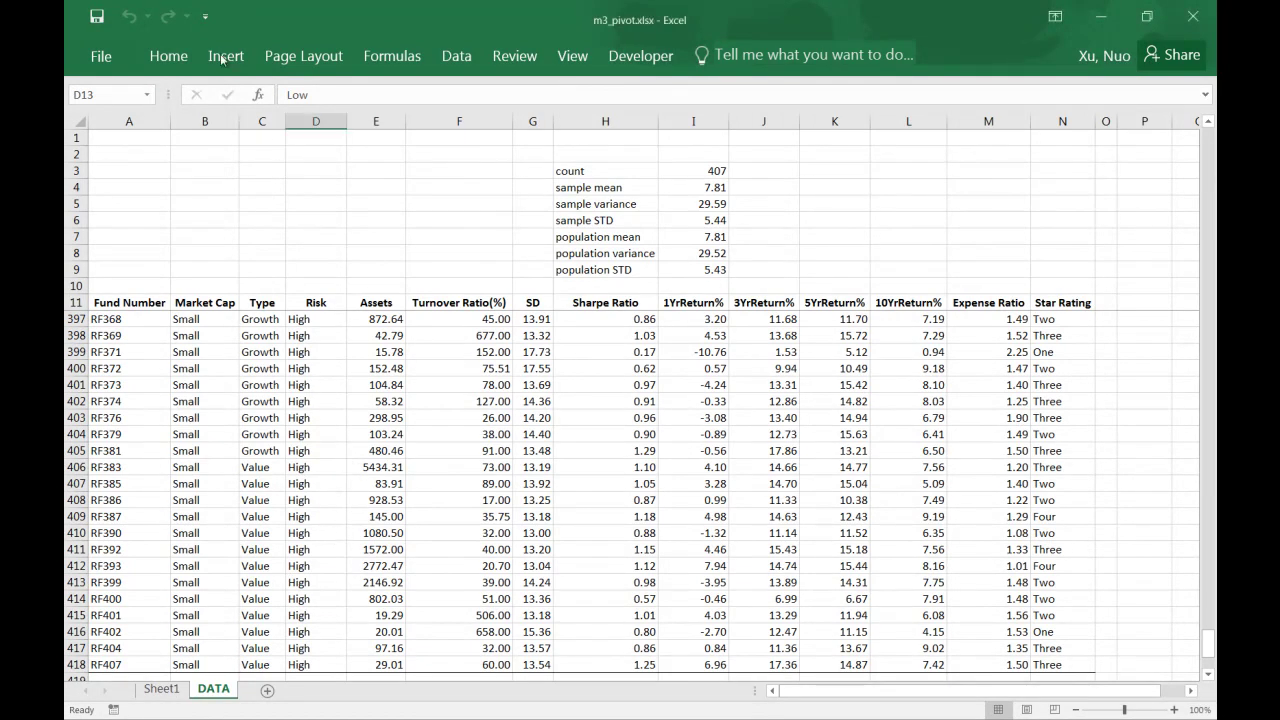
left_click(225, 57)
left_click(113, 112)
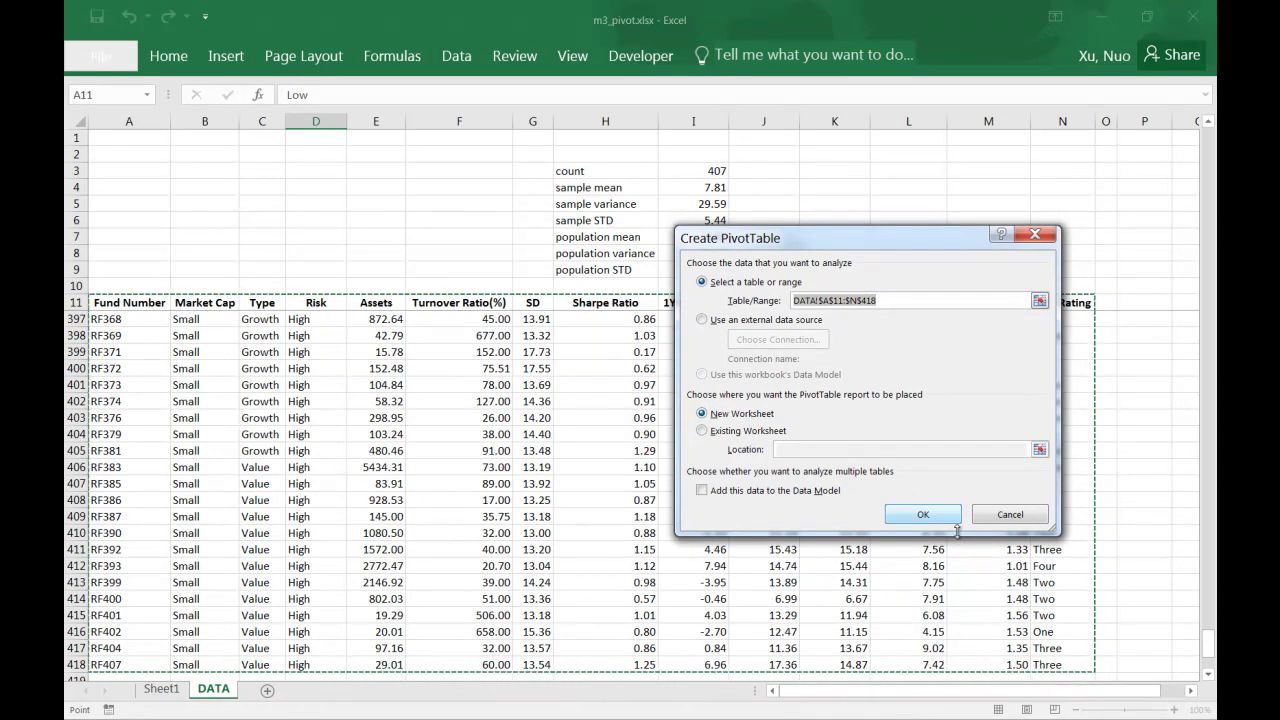
left_click(919, 515)
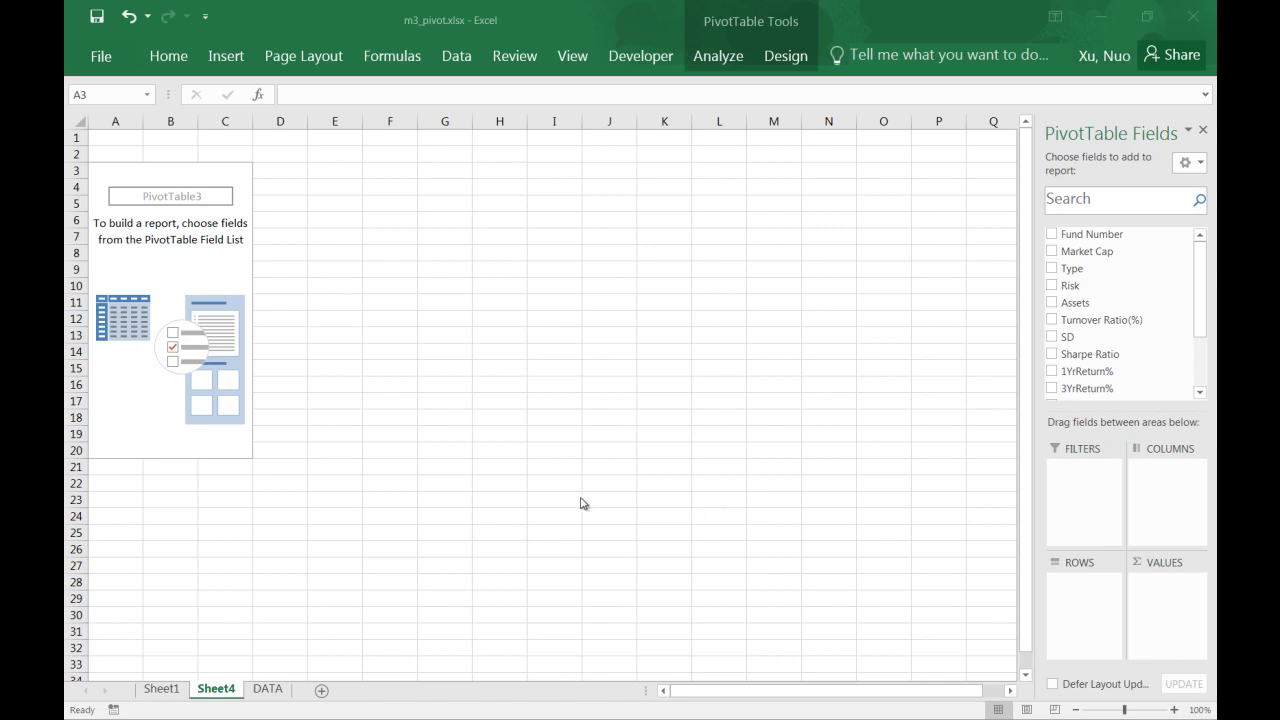
Step: Add 1YrReturn% to the PivotTable's values and summarize it by Count
left_click(1091, 375)
left_click_drag(1093, 374, 1168, 617)
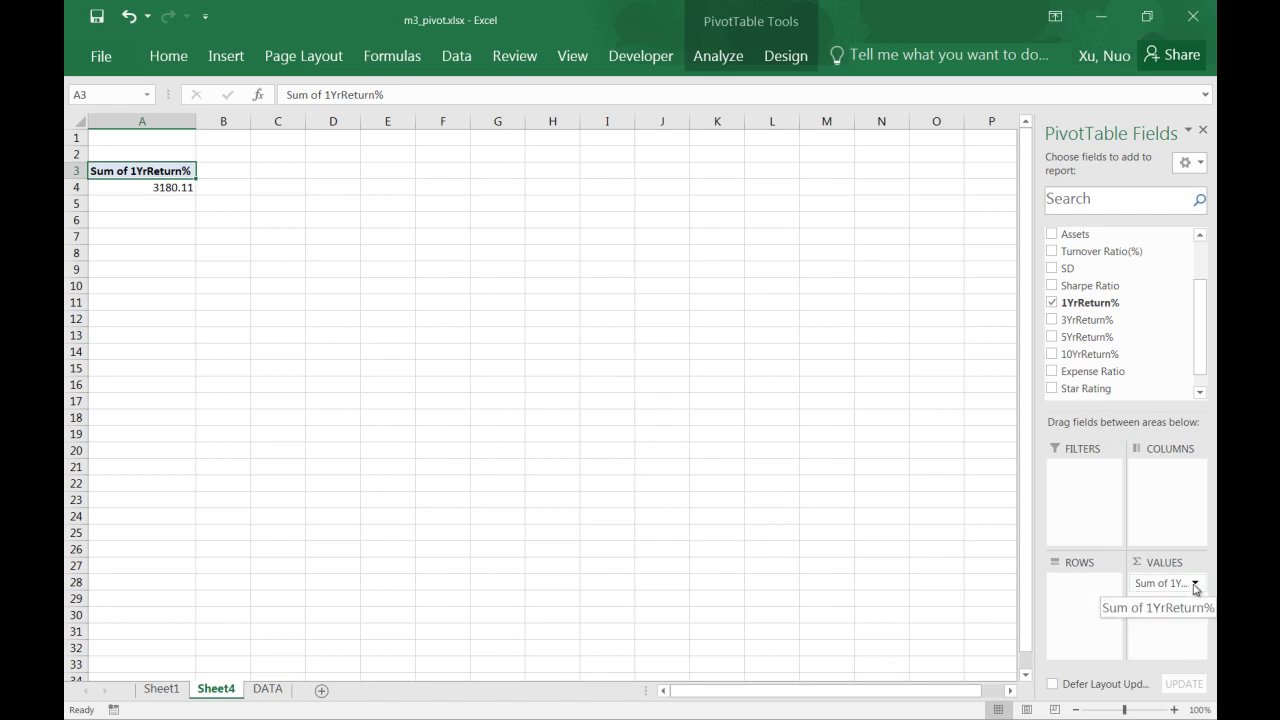
left_click(1194, 584)
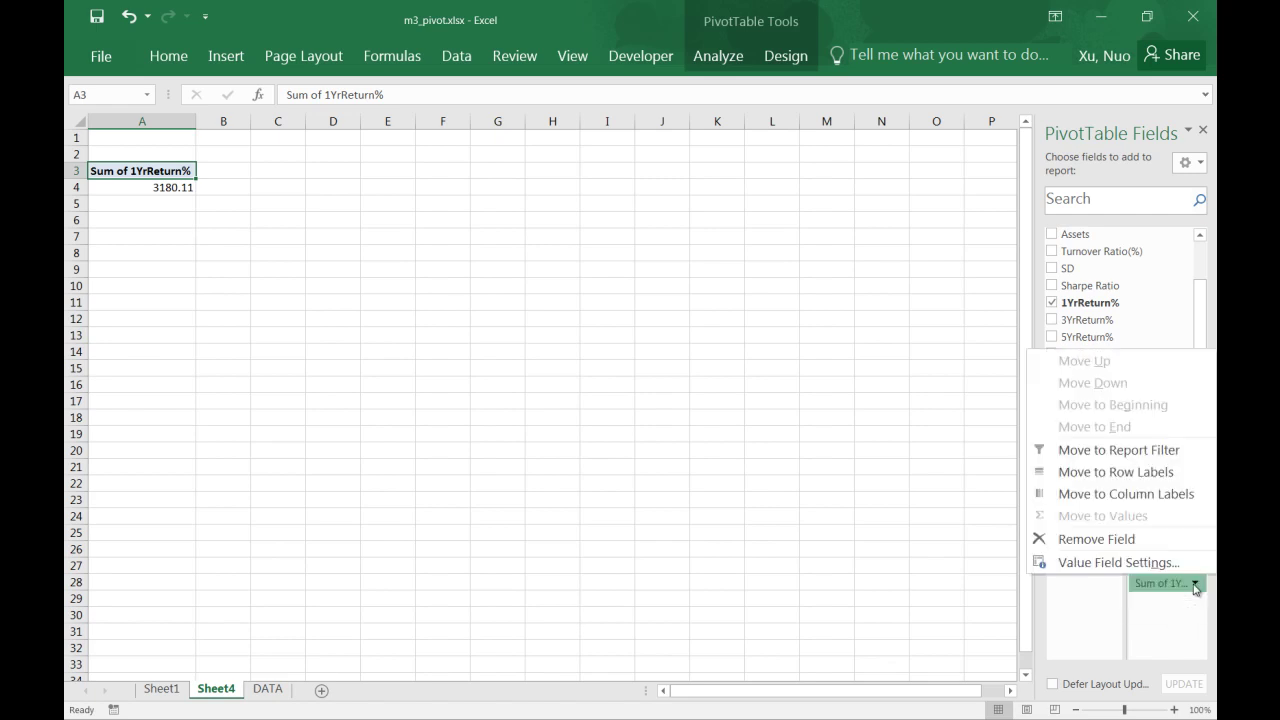
left_click(1103, 564)
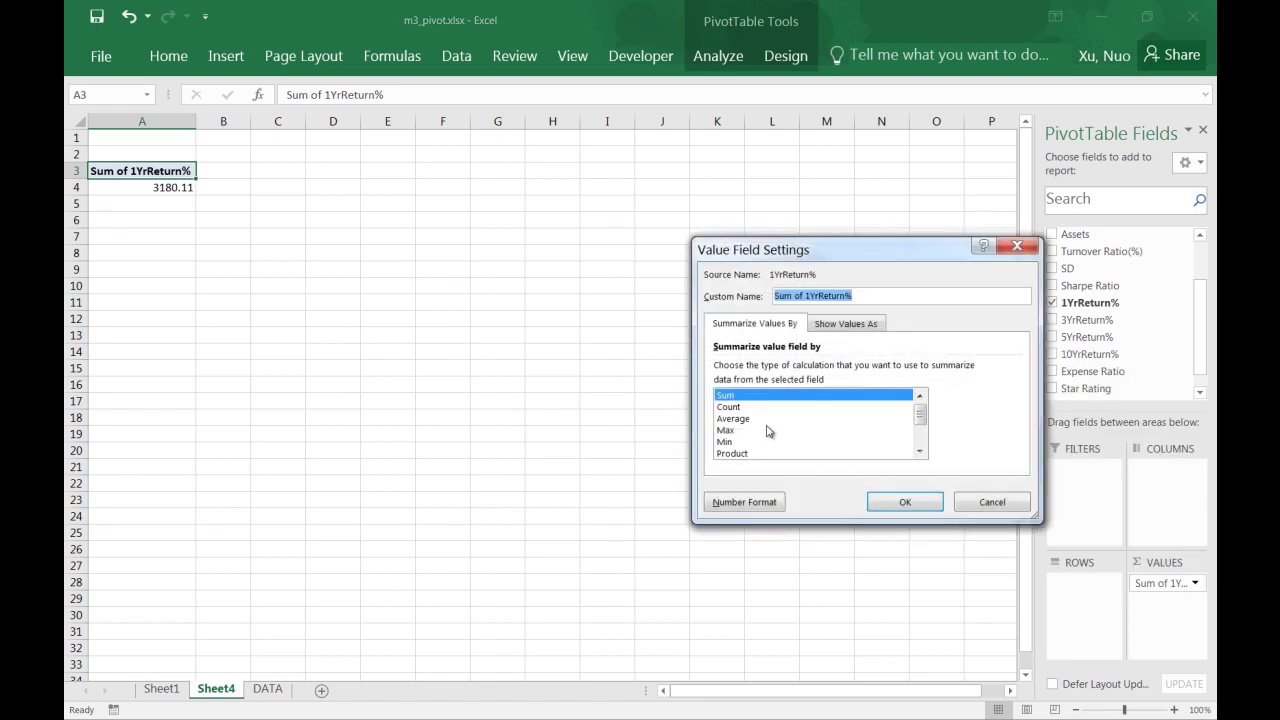
left_click(732, 408)
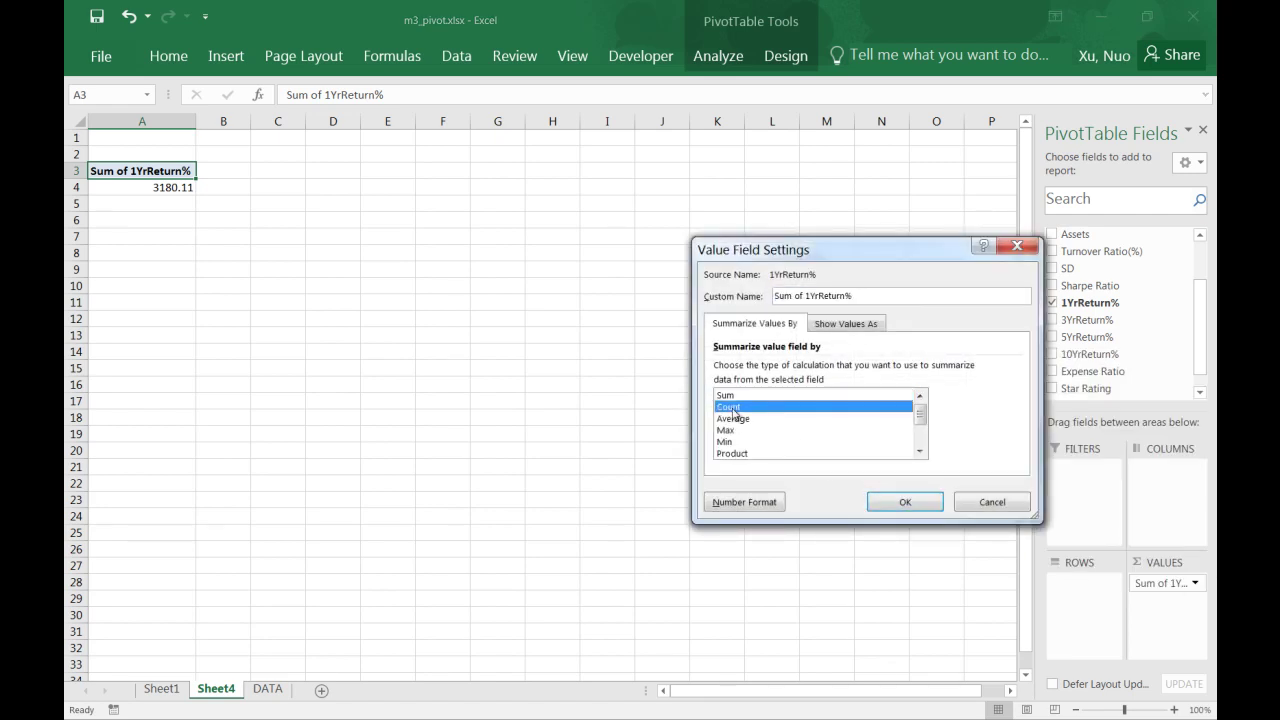
left_click(903, 502)
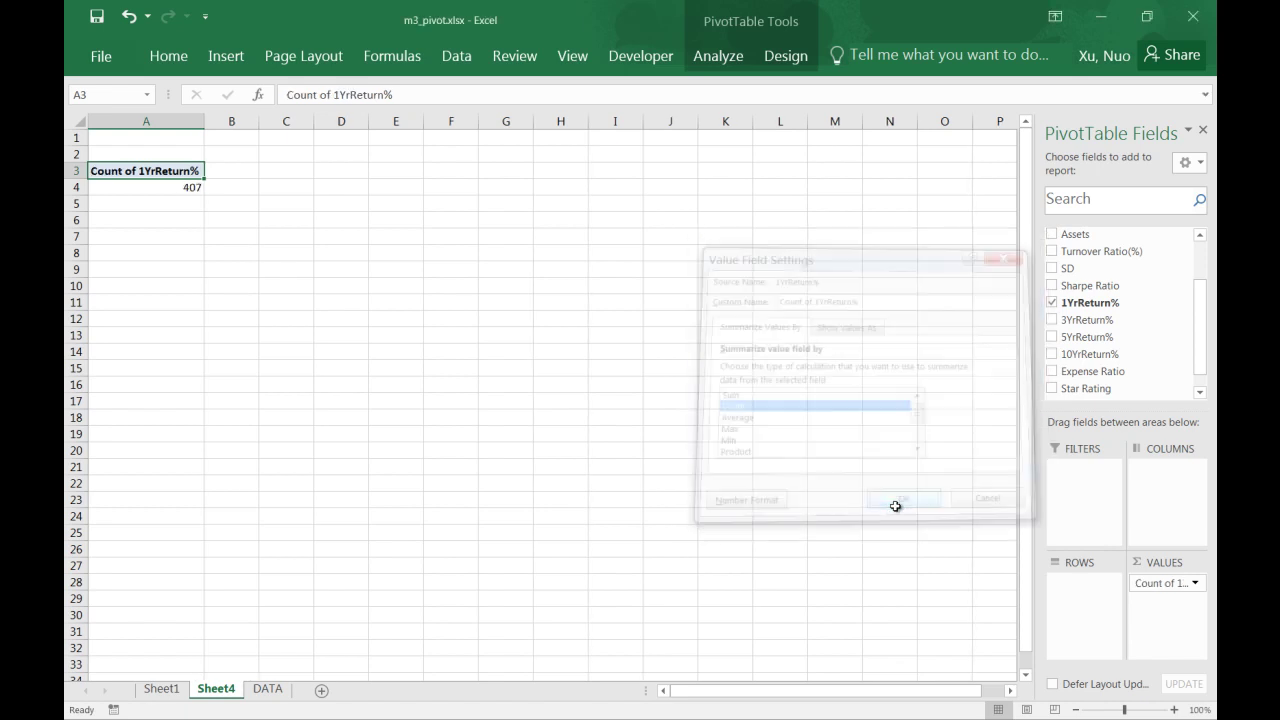
mouse_move(181, 191)
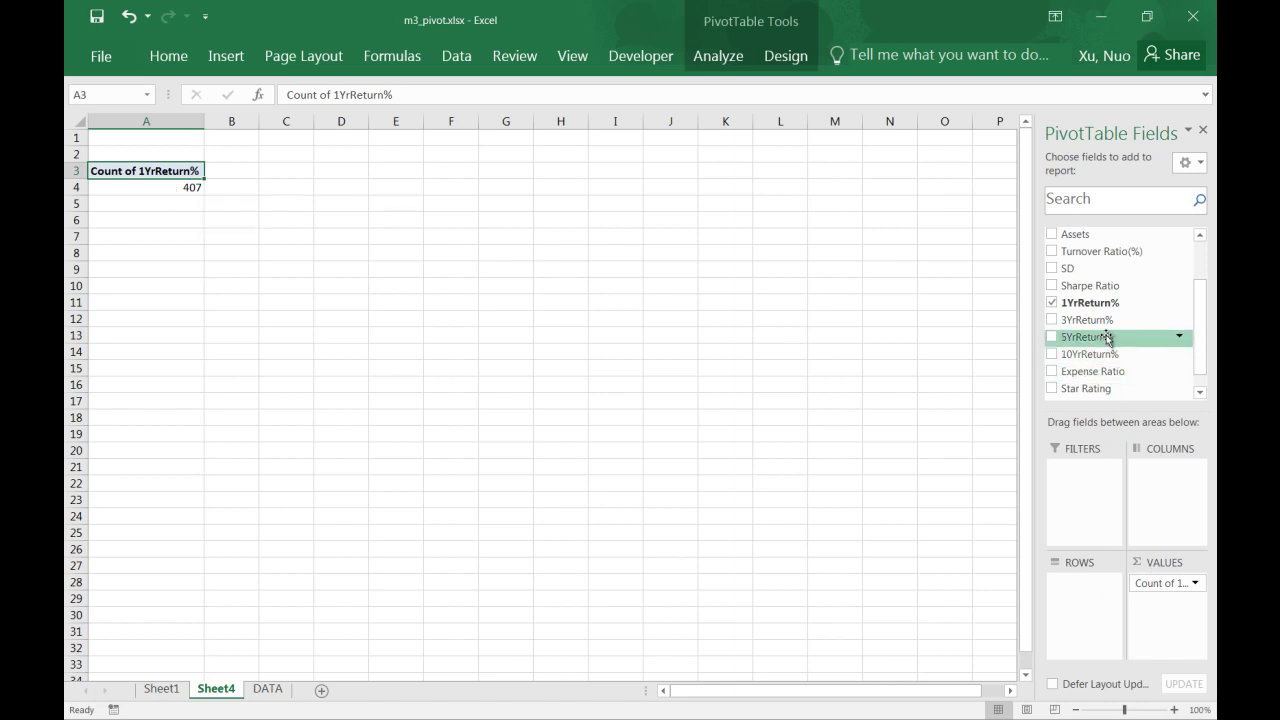
Step: Add 1YrReturn% to the PivotTable's values a second time and summarize it by Average
left_click_drag(1102, 309, 1171, 612)
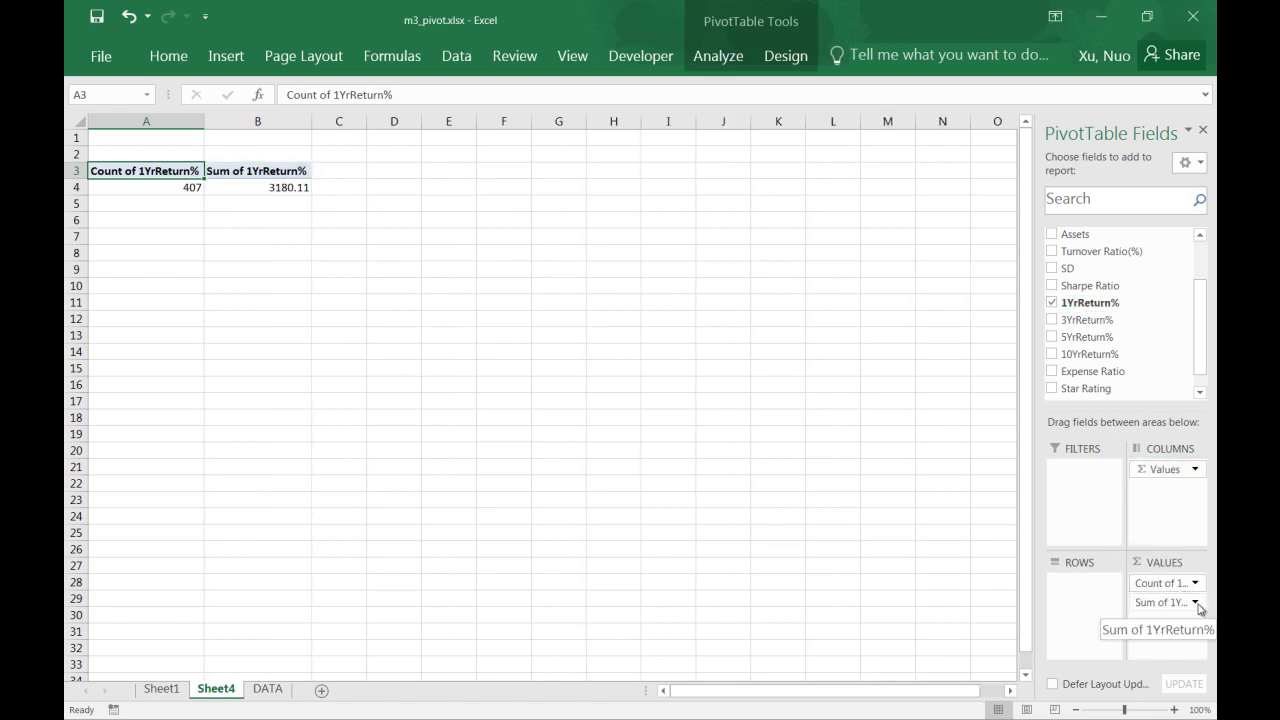
left_click(1195, 603)
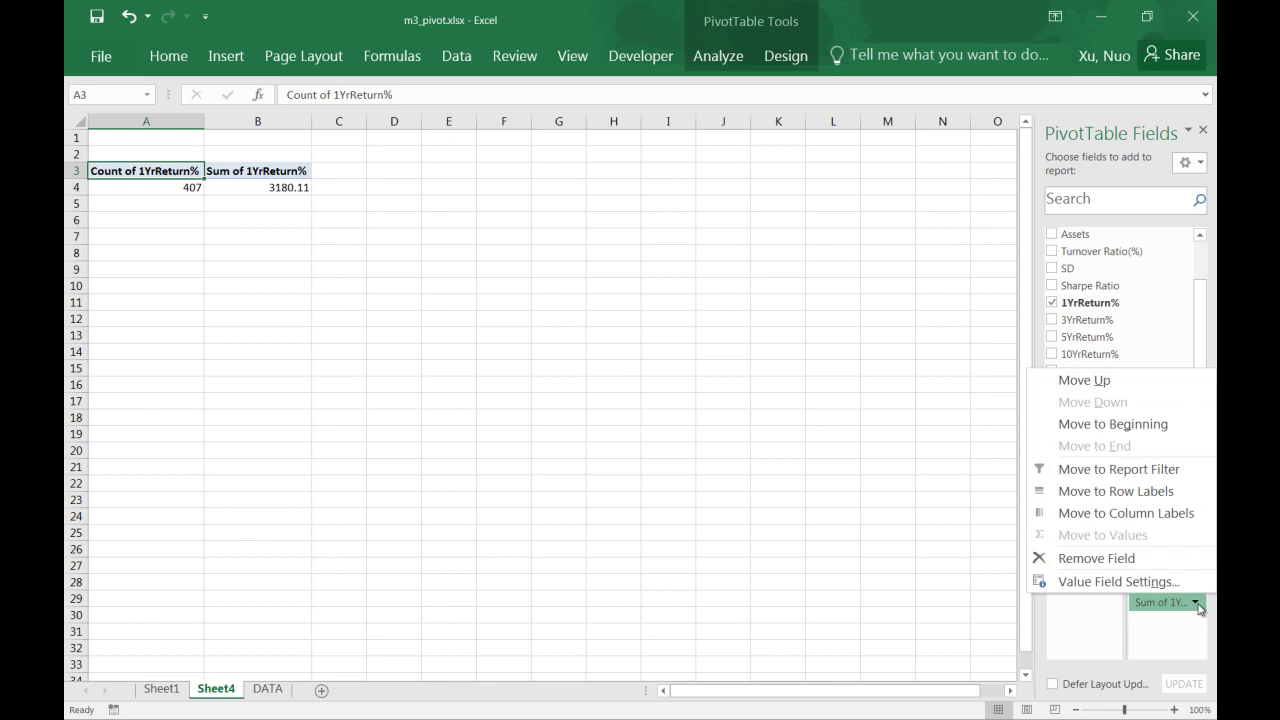
left_click(1112, 582)
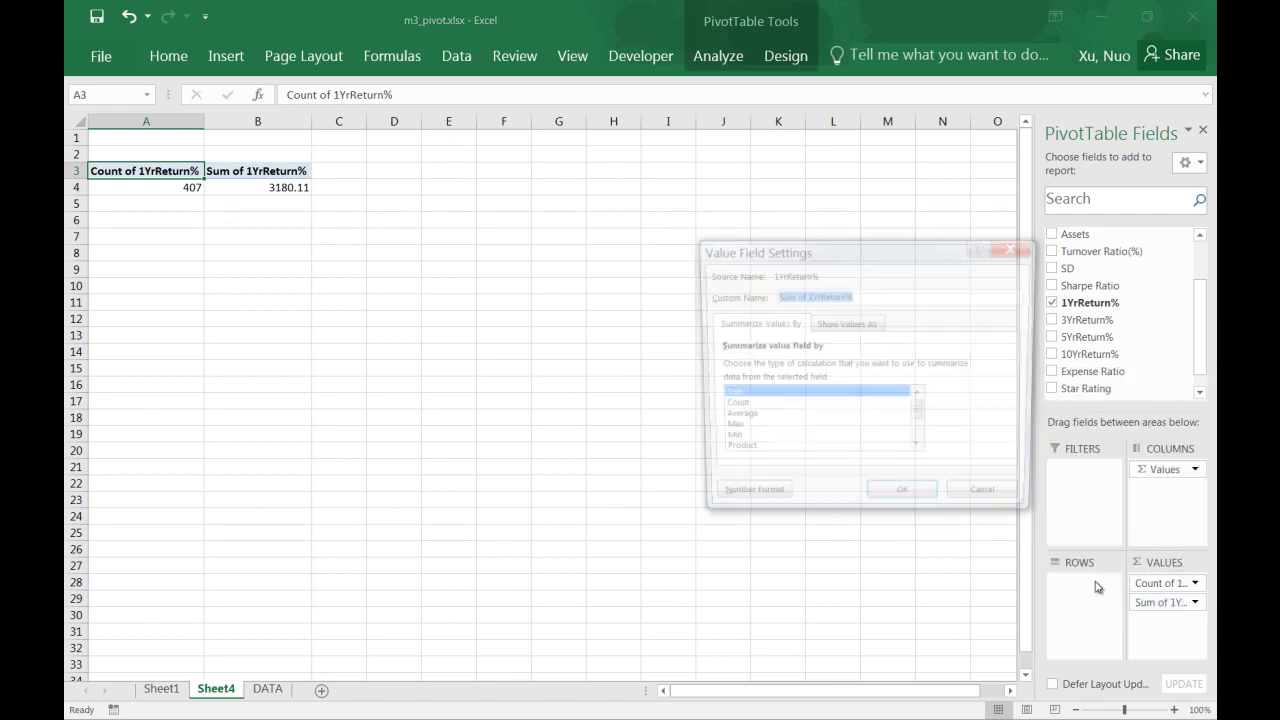
left_click(735, 419)
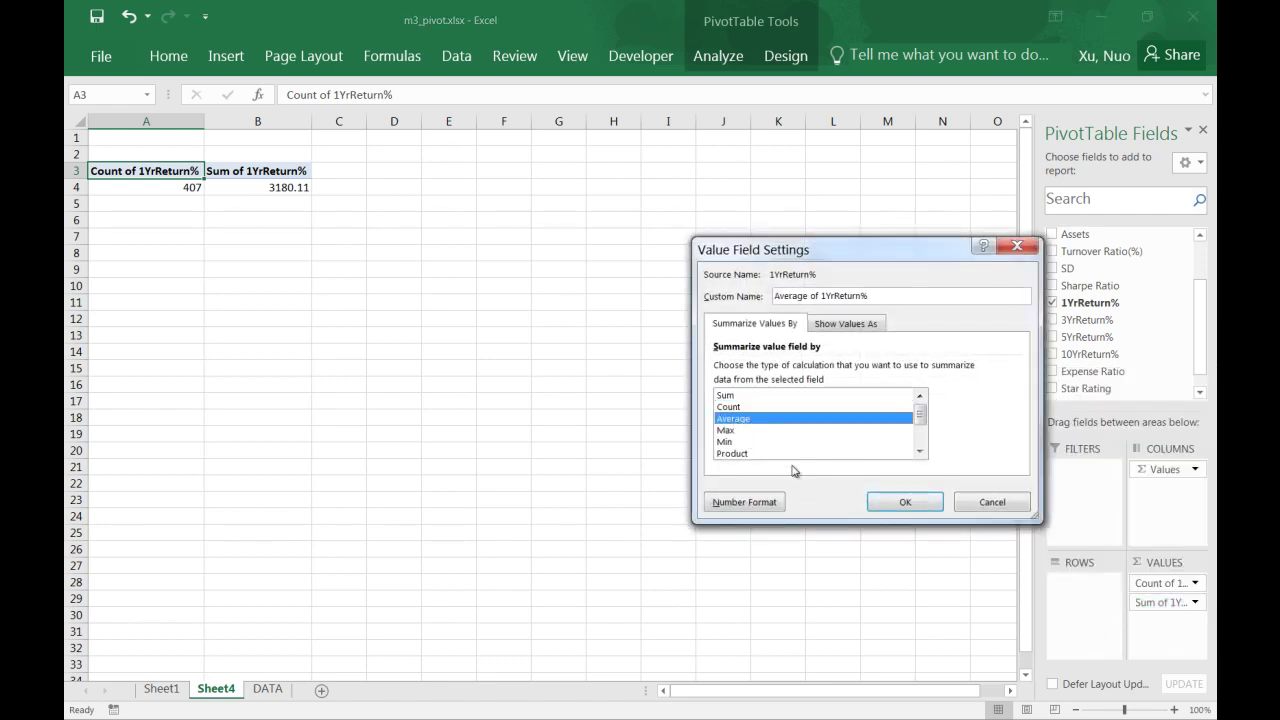
left_click(905, 503)
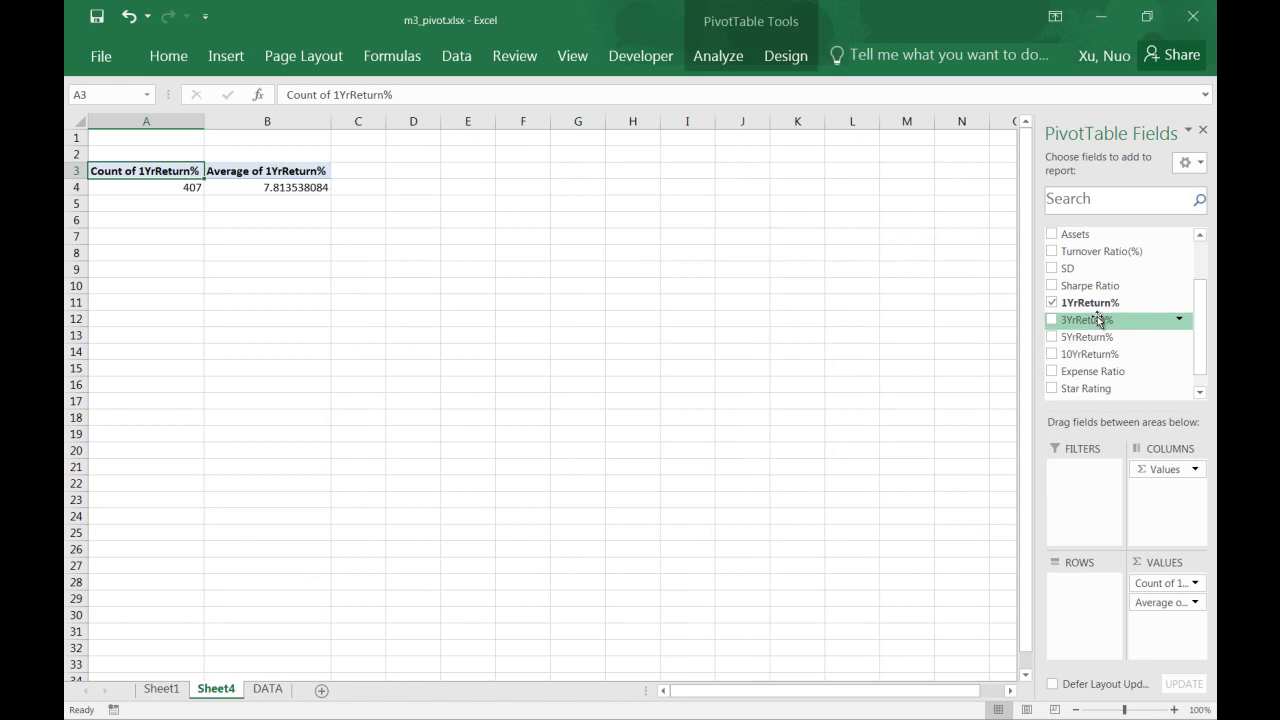
Step: Add 1YrReturn% to the PivotTable's values a third time and summarize it by Var
left_click_drag(1090, 302, 1170, 640)
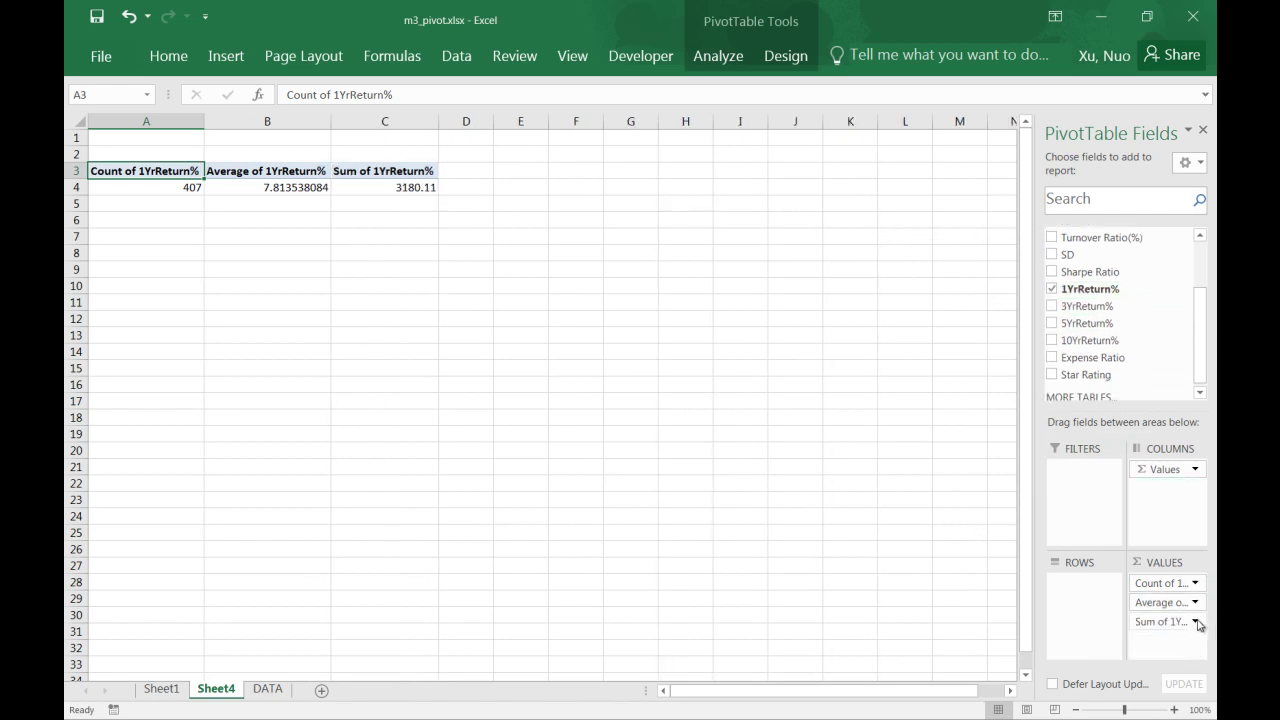
left_click(1196, 622)
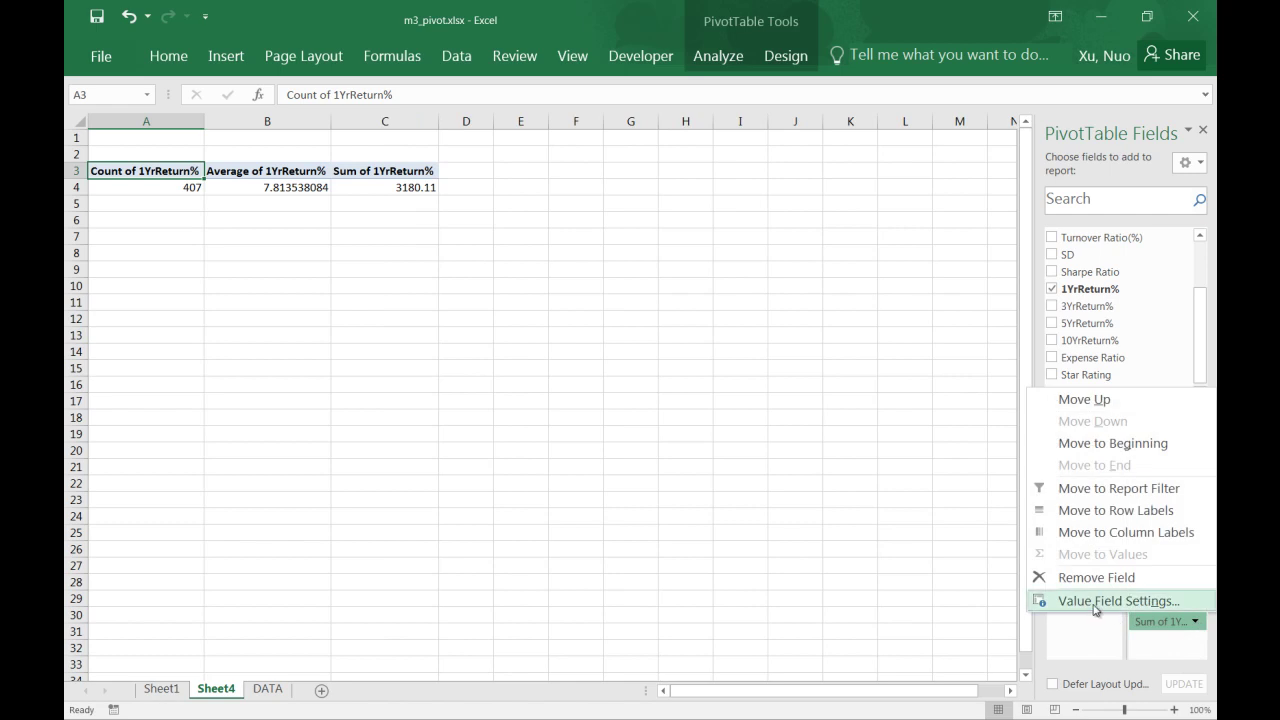
left_click(1095, 601)
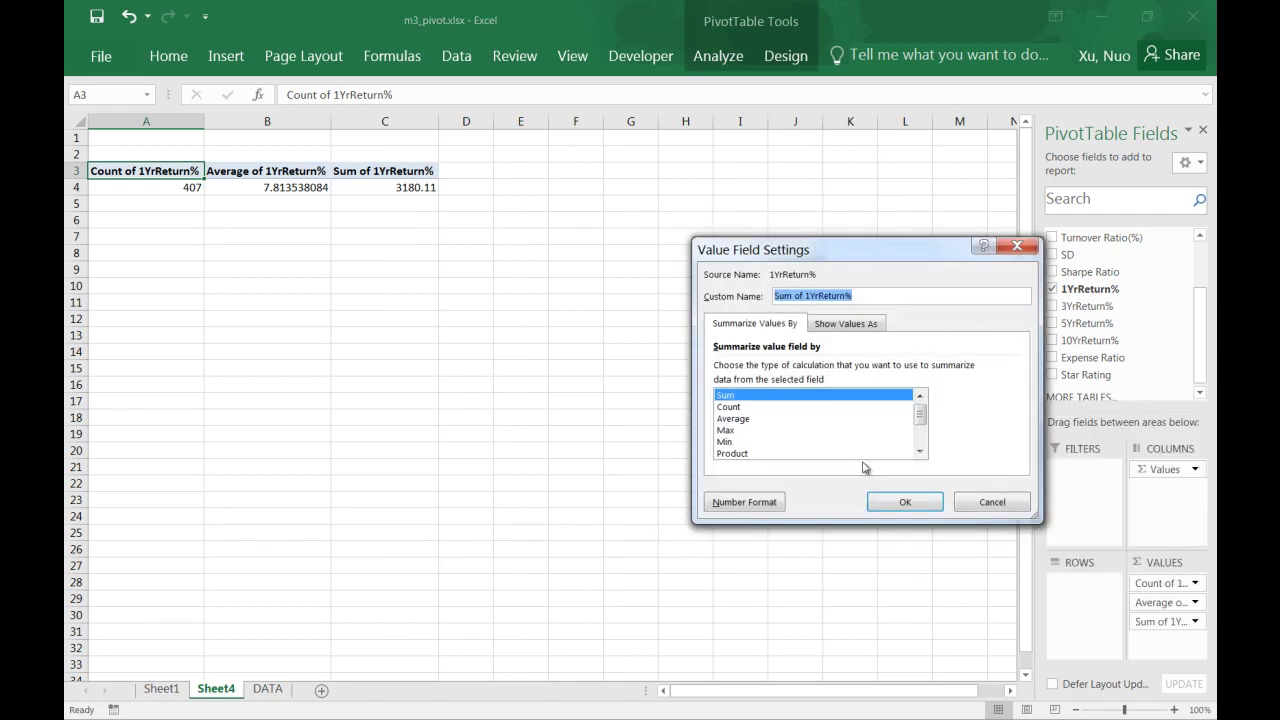
left_click(920, 451)
left_click(920, 451)
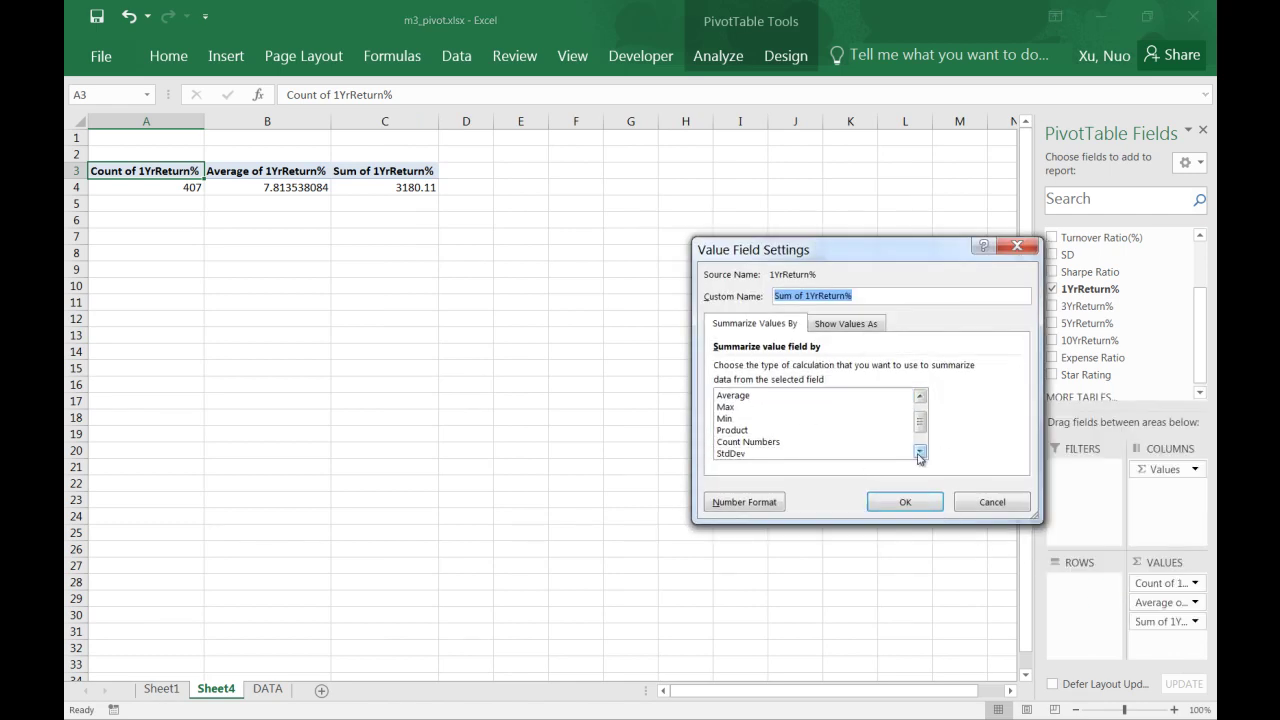
mouse_move(922, 430)
left_mouse_down()
mouse_move(923, 410)
mouse_move(926, 446)
left_mouse_up()
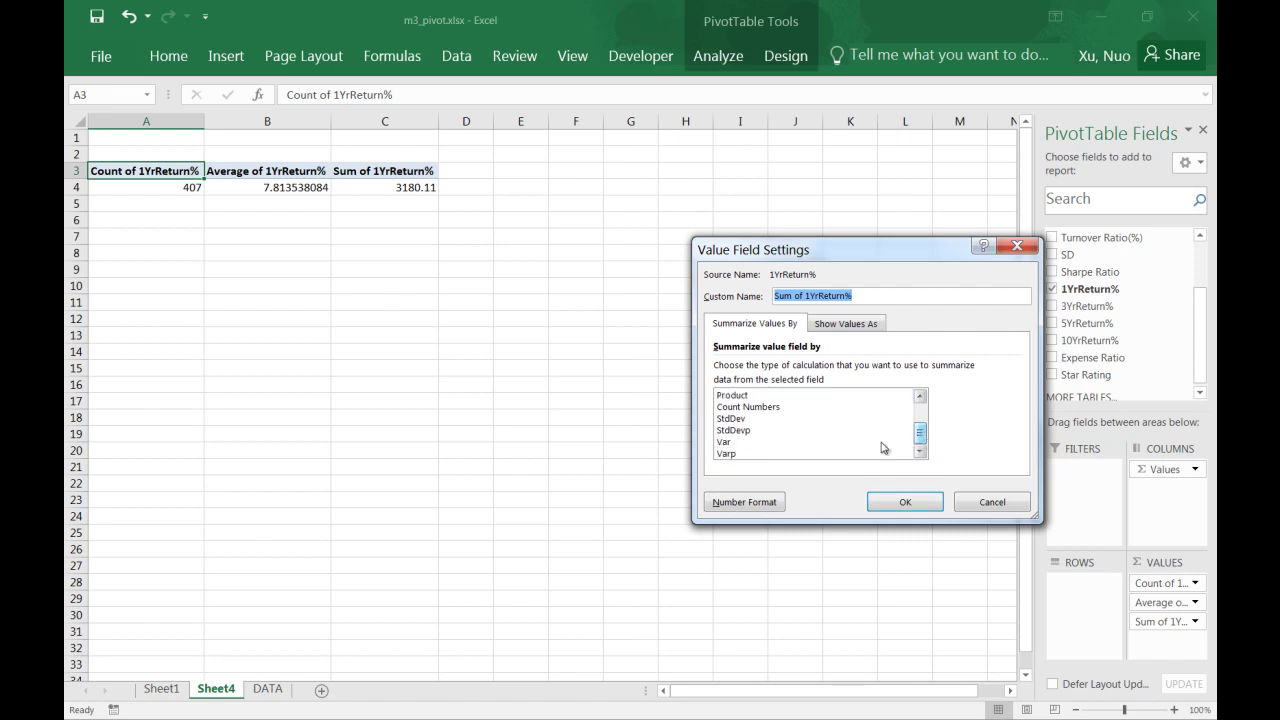
left_click(725, 443)
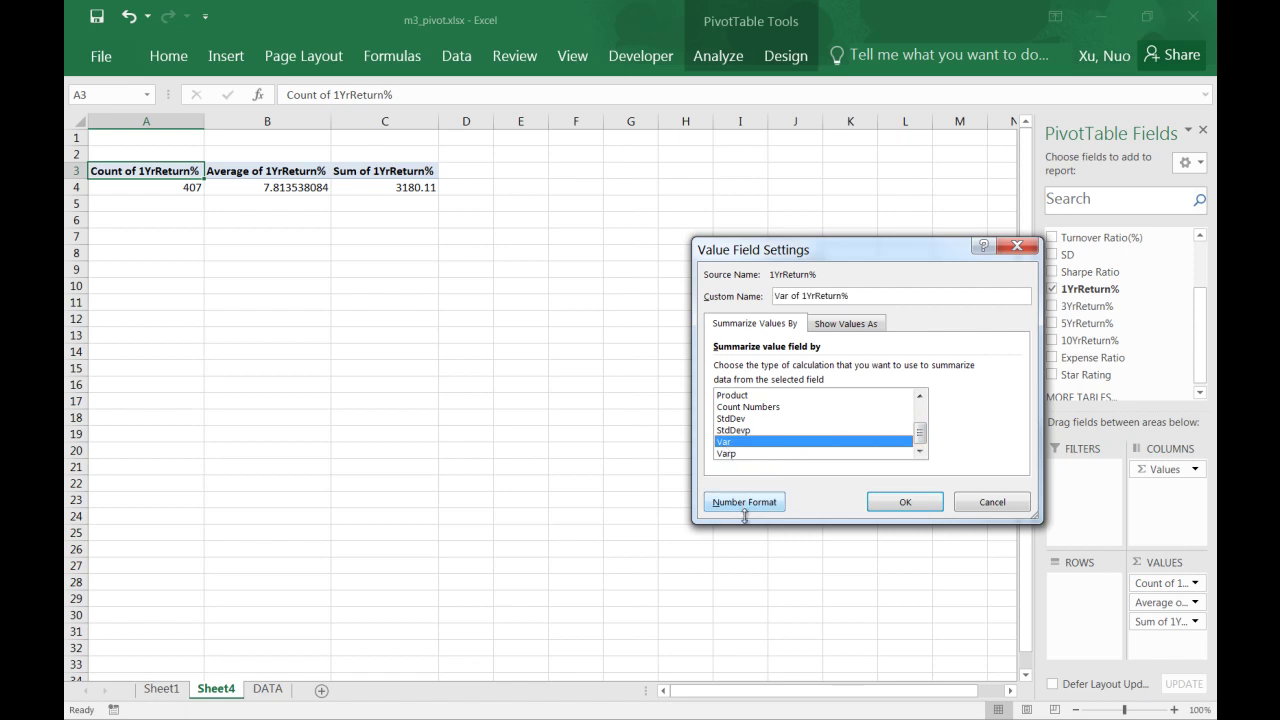
left_click(908, 503)
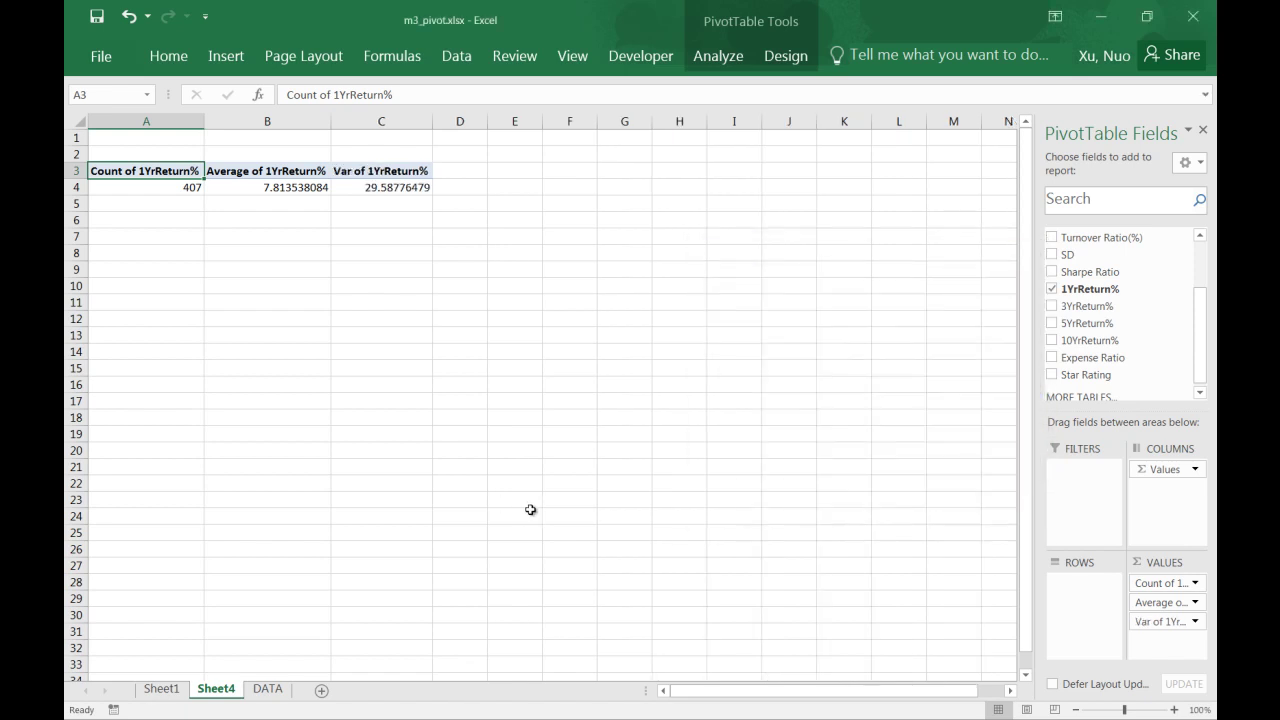
Step: Add 1YrReturn% to the PivotTable's values a fourth time and summarize it by StdDev
left_click_drag(1088, 289, 1163, 648)
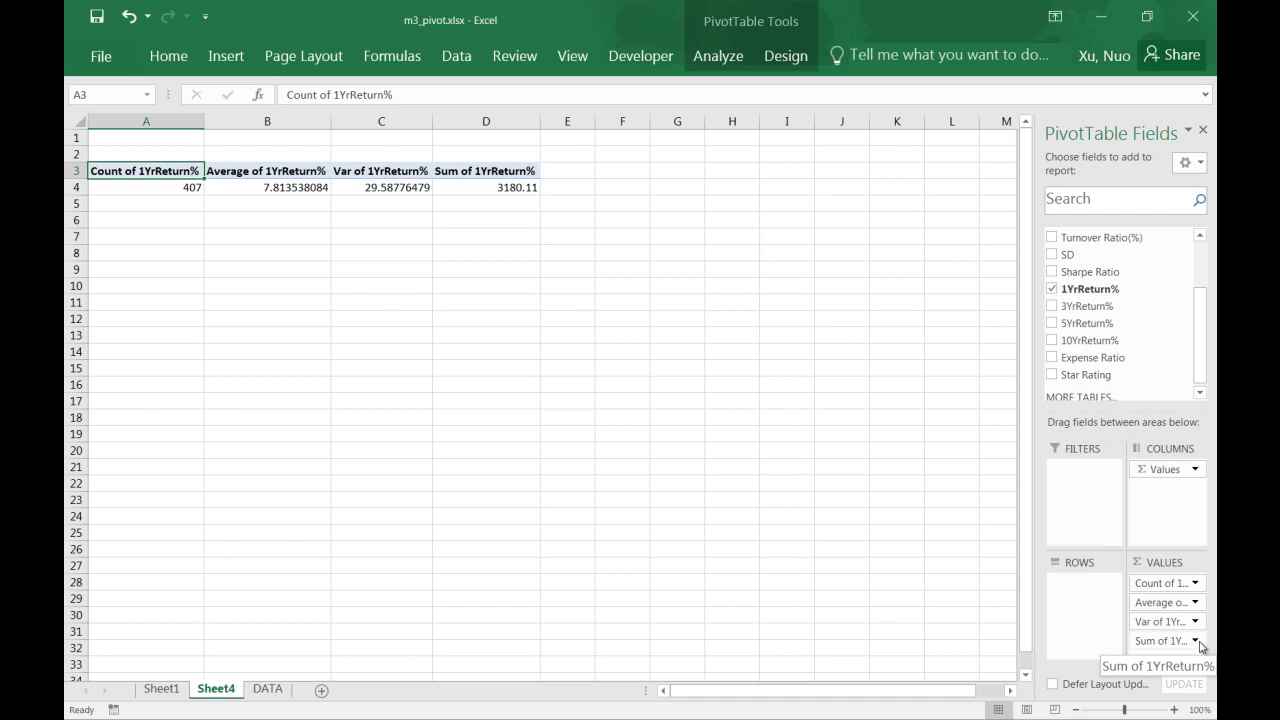
left_click(1200, 645)
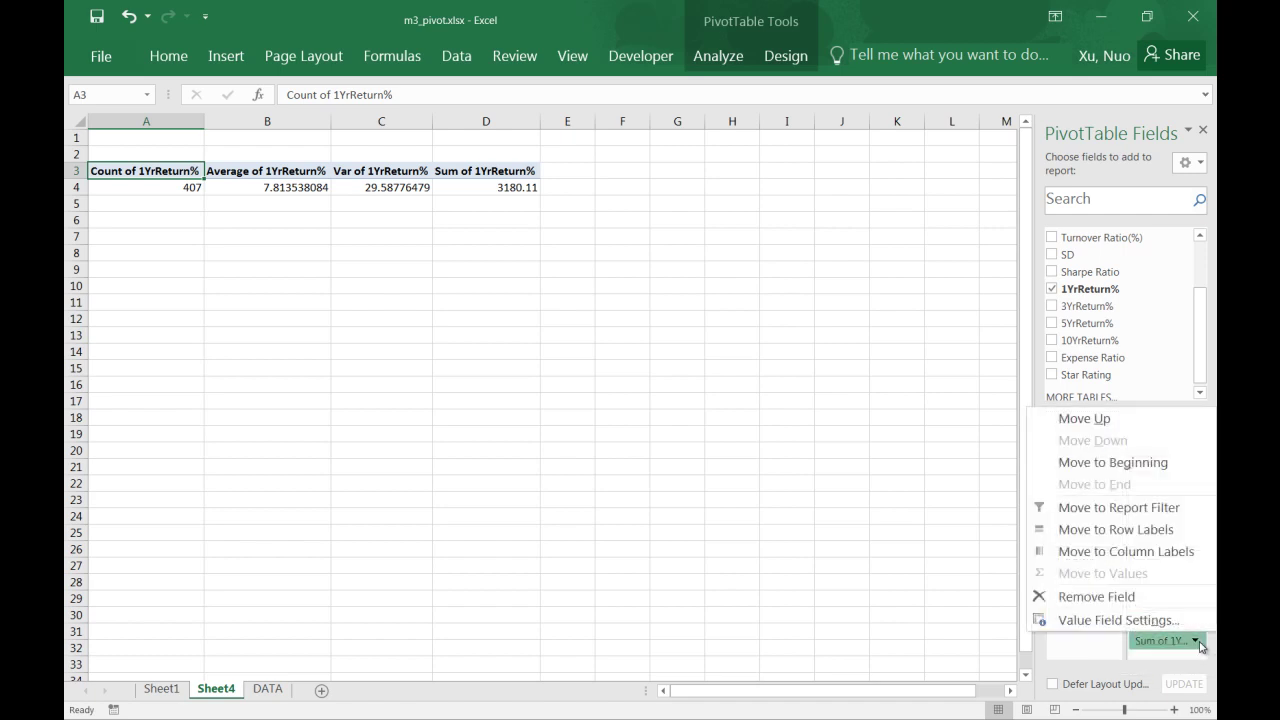
left_click(1150, 621)
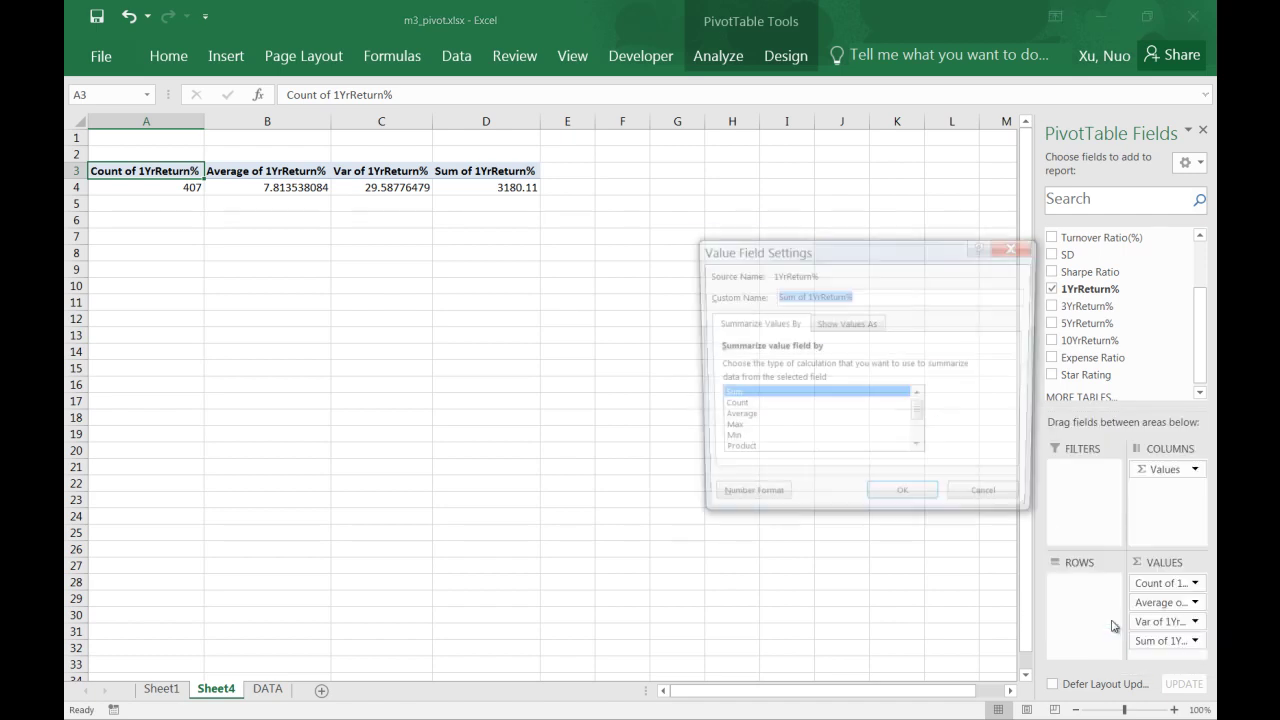
left_click(920, 451)
left_click(920, 451)
left_click(920, 451)
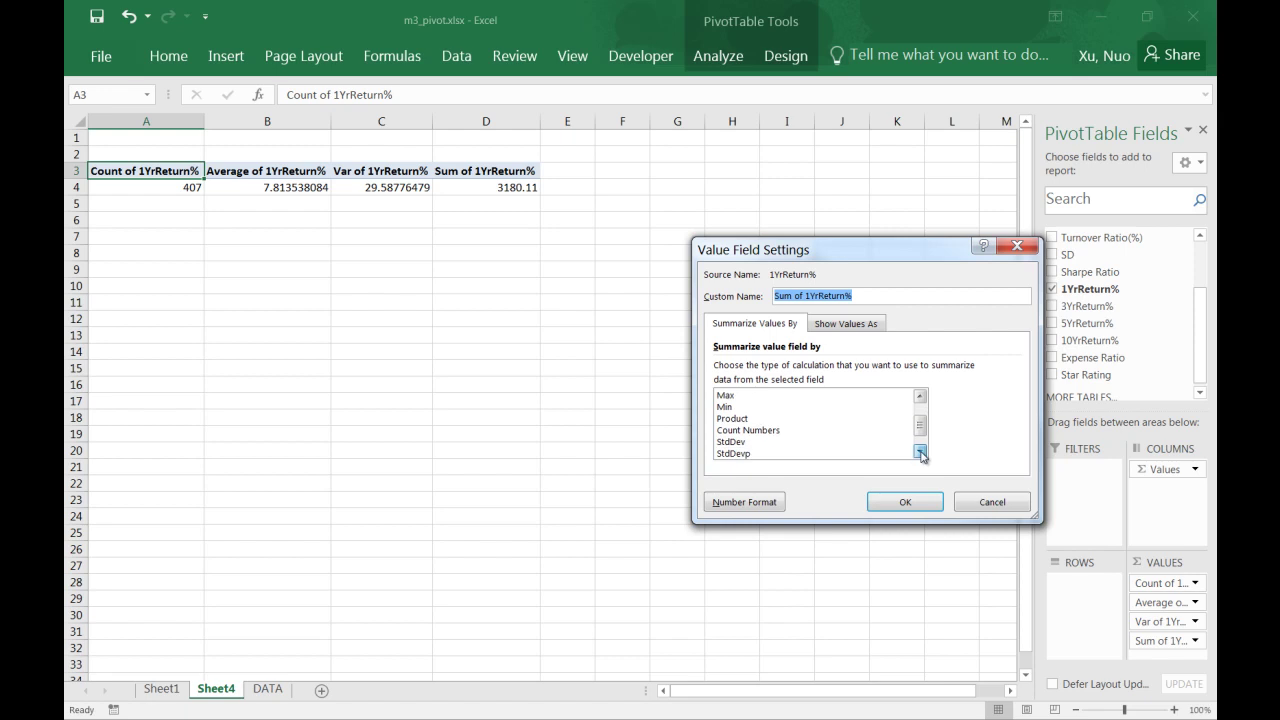
left_click(730, 442)
left_click(905, 502)
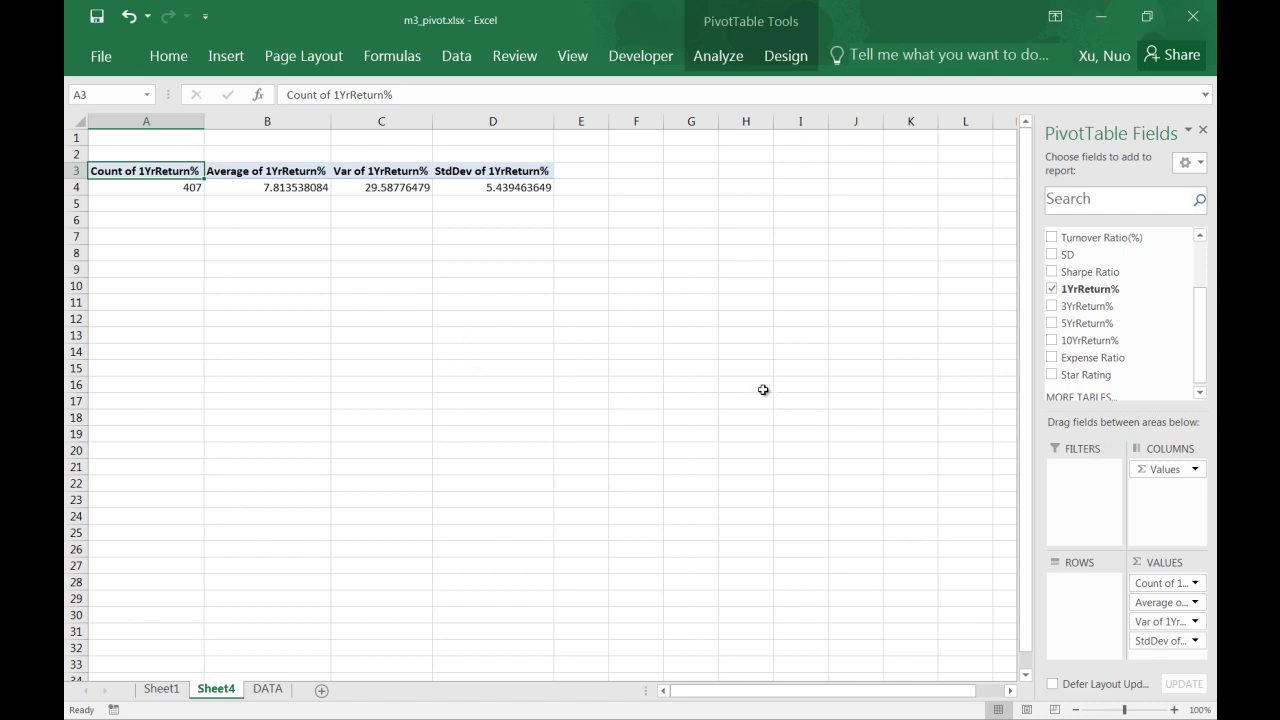
Step: Add the Risk field to the PivotTable's rows to break the 1YrReturn% statistics down by risk rating
mouse_move(140, 190)
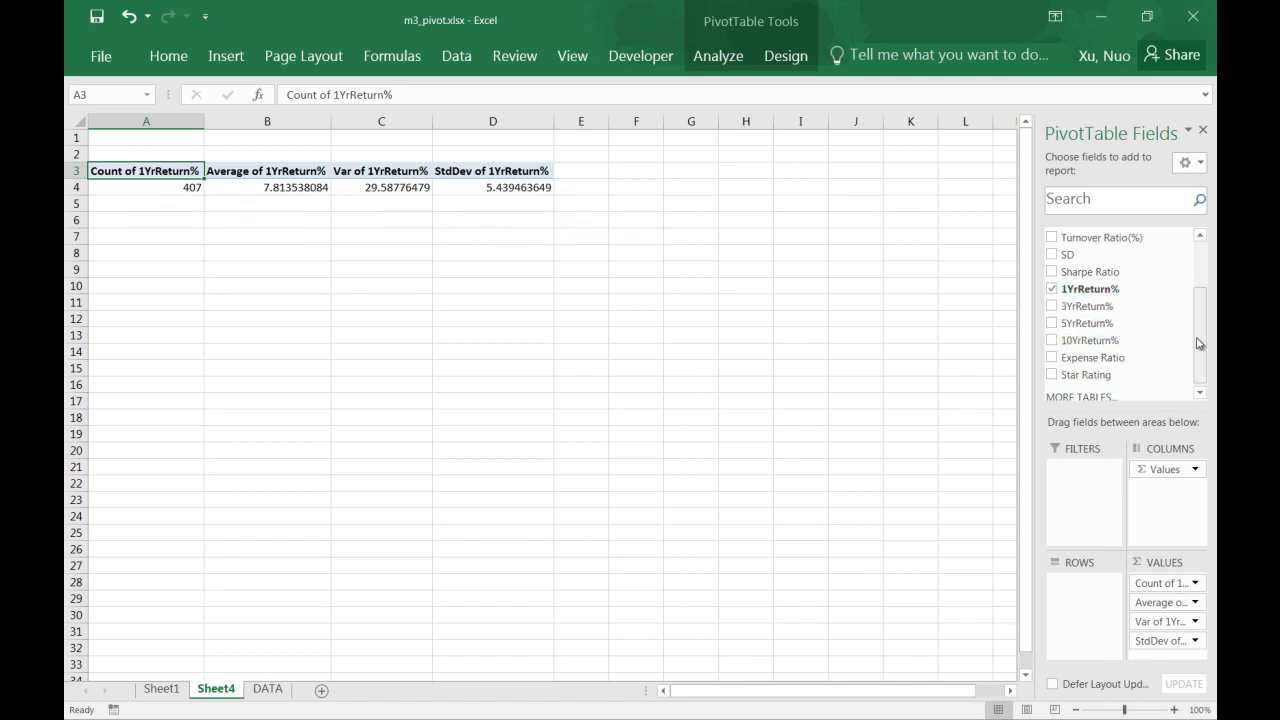
scroll(1112, 300, "up", 3)
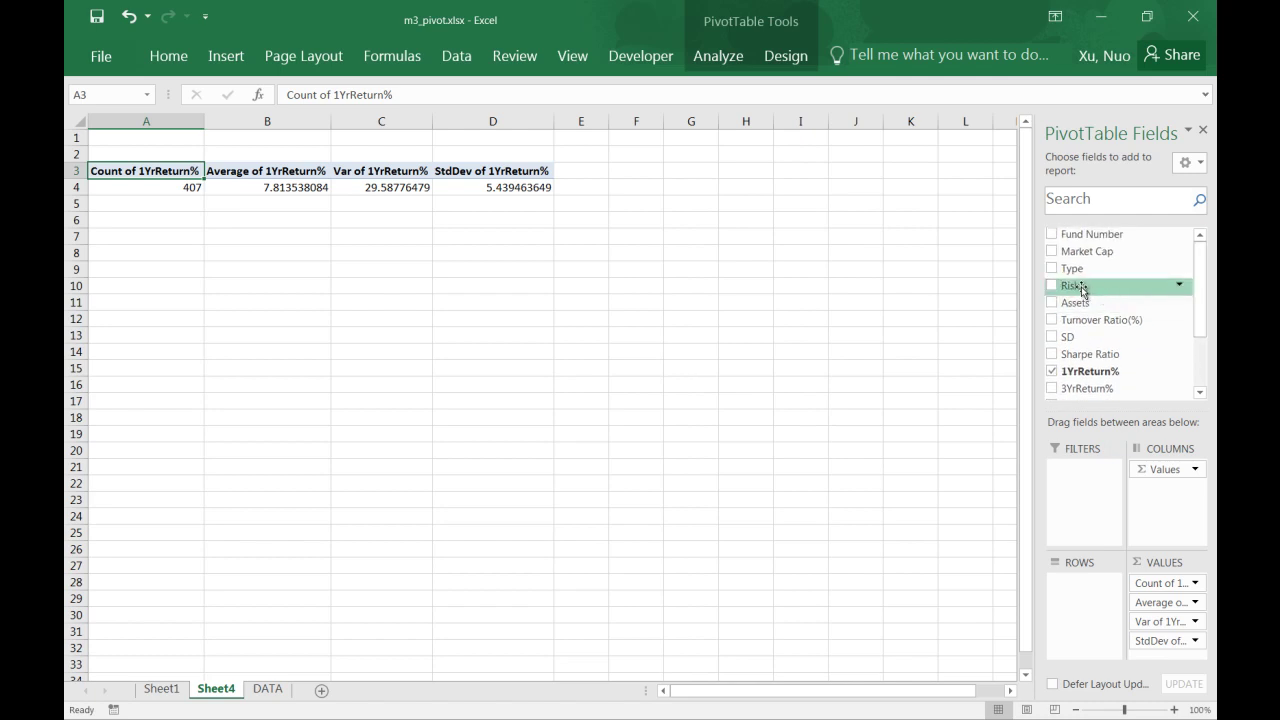
left_click_drag(1081, 290, 1080, 596)
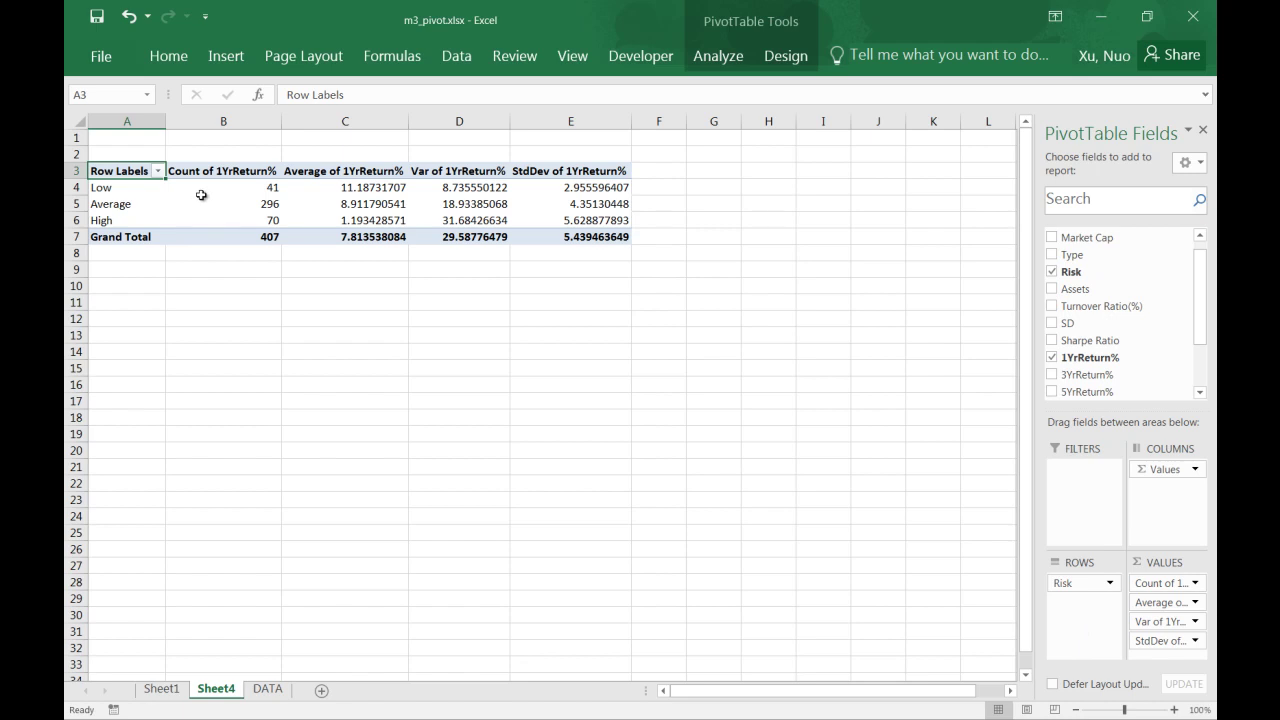
mouse_move(201, 195)
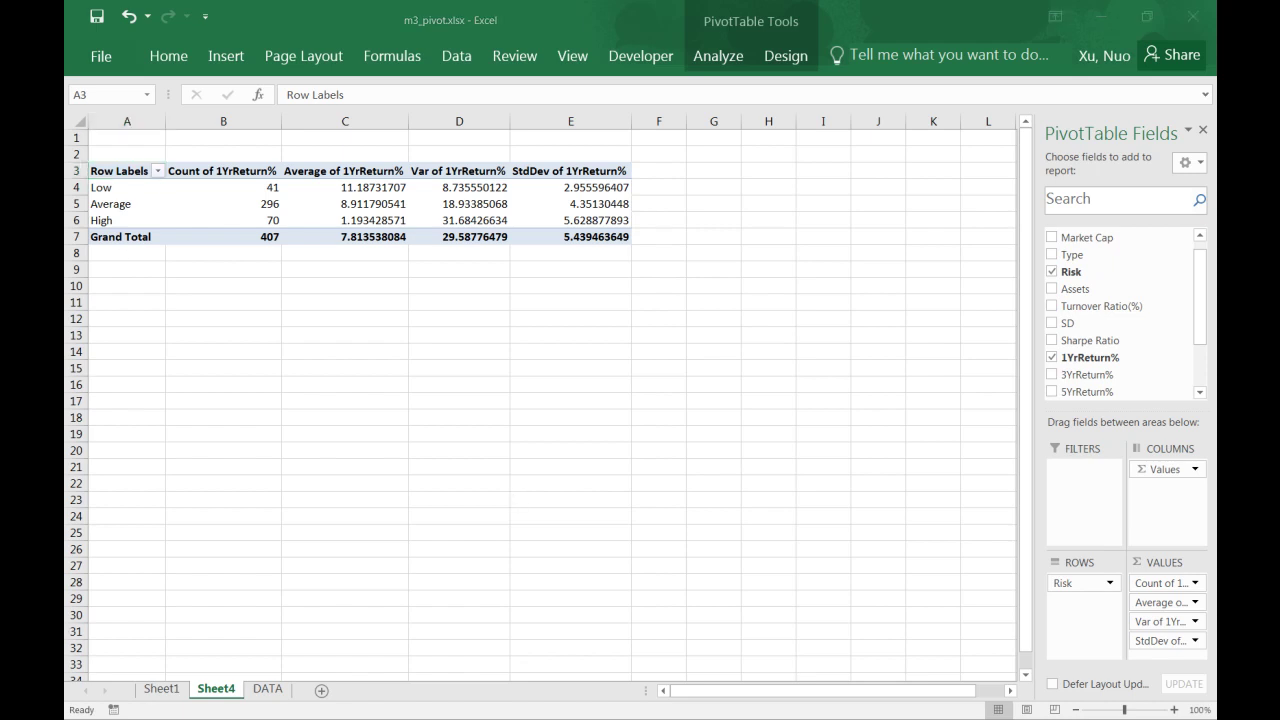
Step: Apply the Number format with 2 decimal places to the PivotTable's Average of 1YrReturn% values
left_click(343, 222)
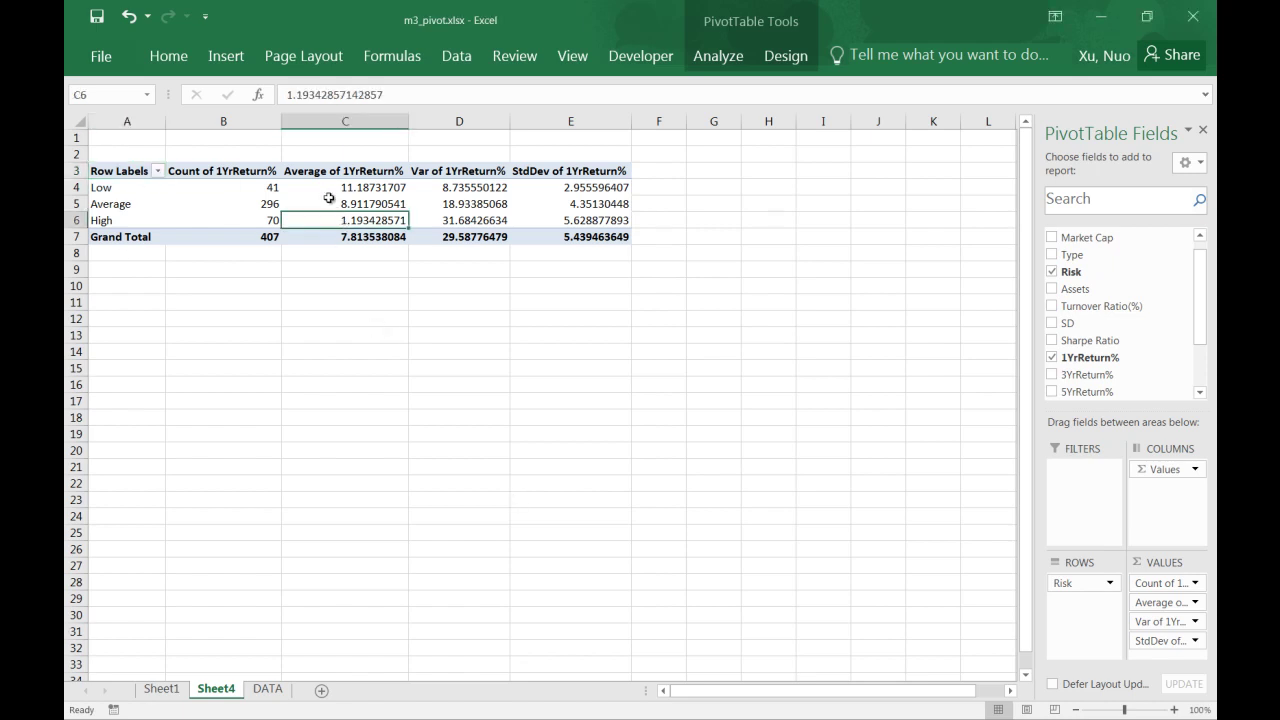
left_click_drag(322, 187, 523, 234)
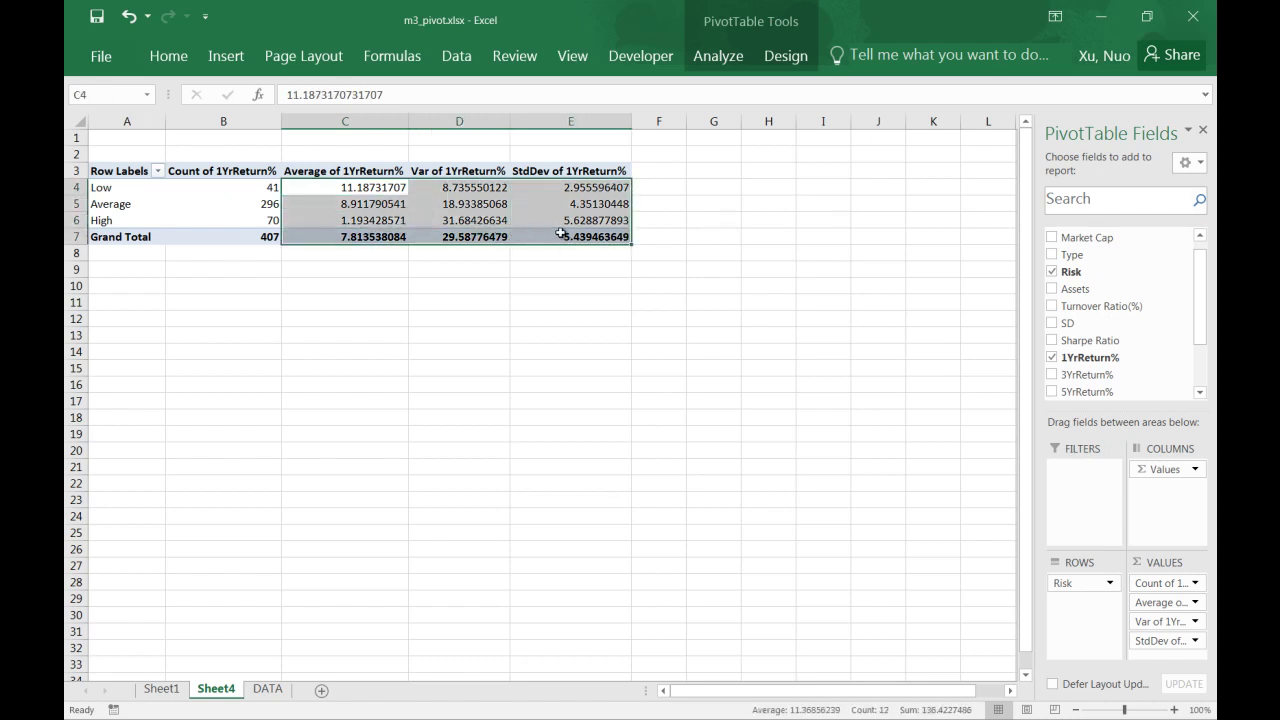
right_click(562, 237)
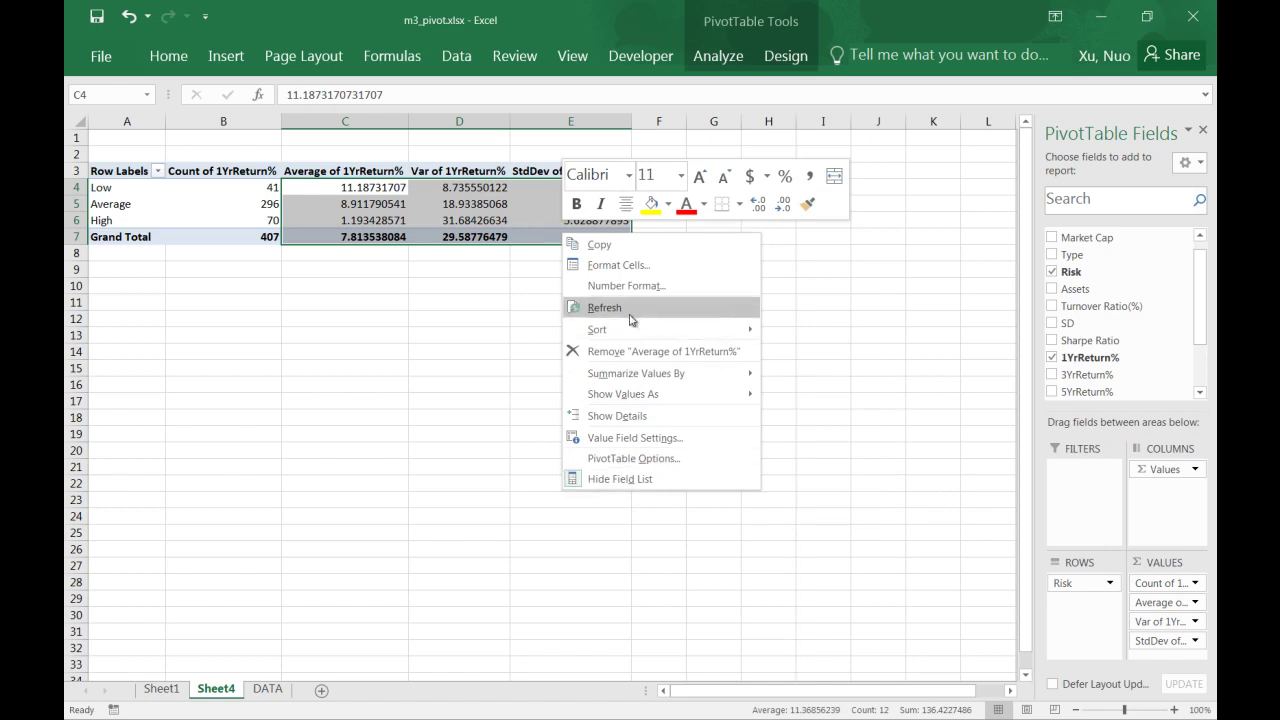
left_click(630, 285)
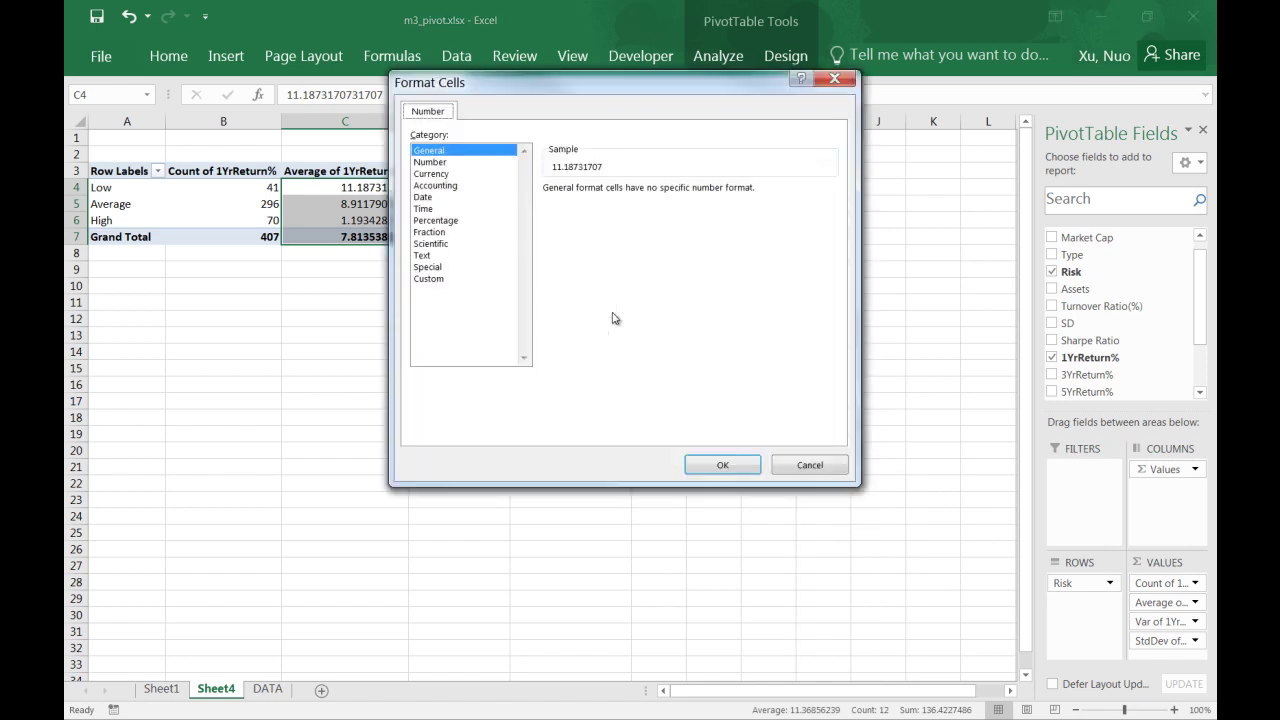
left_click(444, 163)
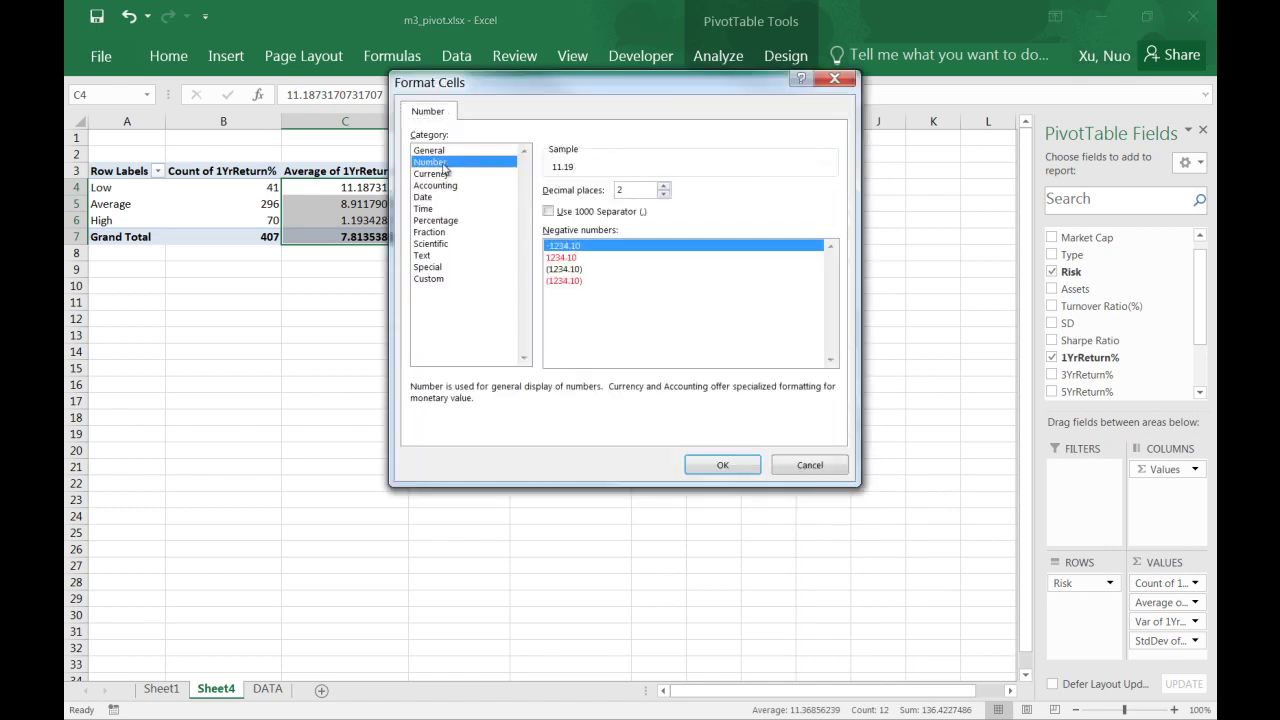
left_click(722, 465)
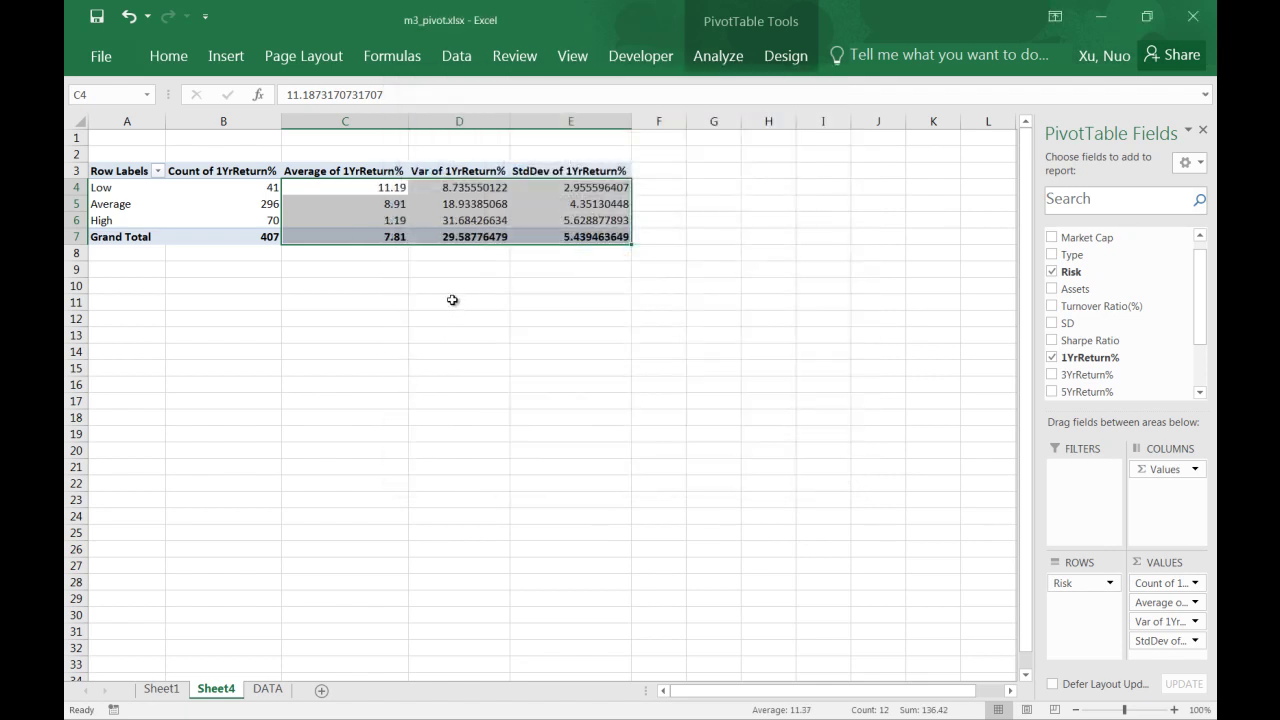
Step: Format the Var and StdDev of 1YrReturn% cells D4:E7 as Number with 2 decimal places
left_click(466, 190)
left_click_drag(466, 190, 563, 240)
right_click(564, 241)
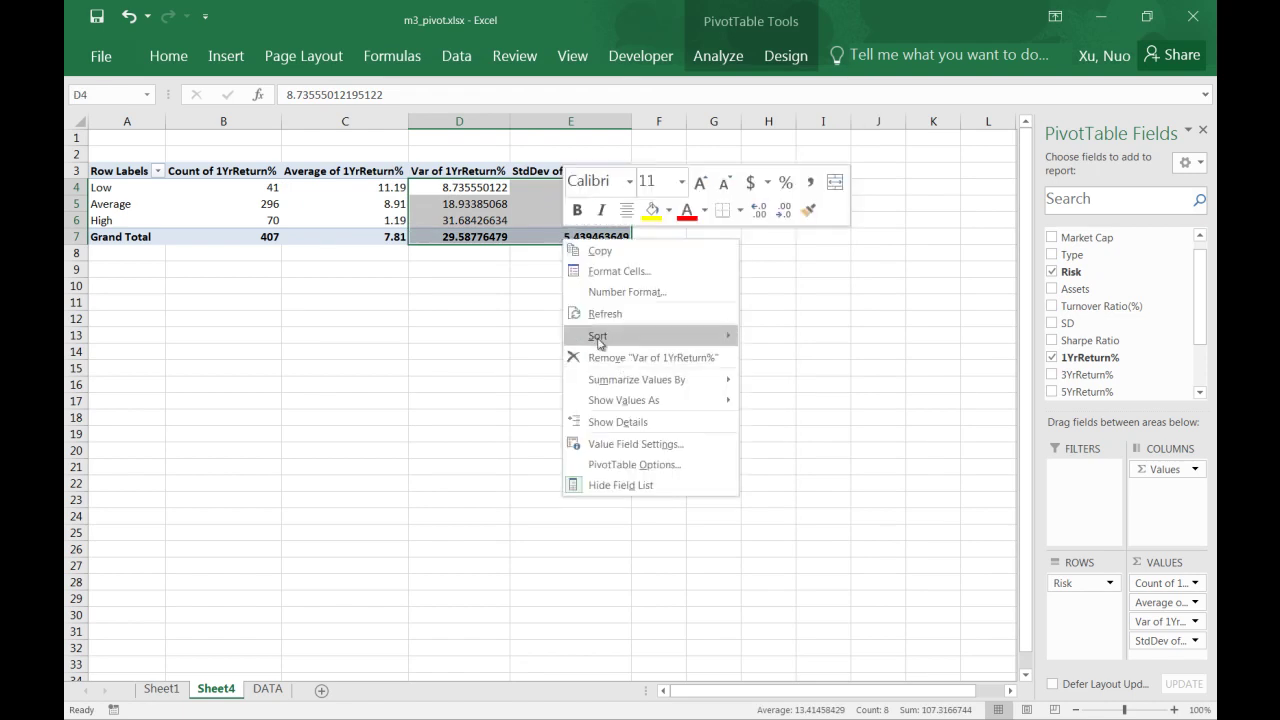
left_click(634, 271)
left_click(463, 143)
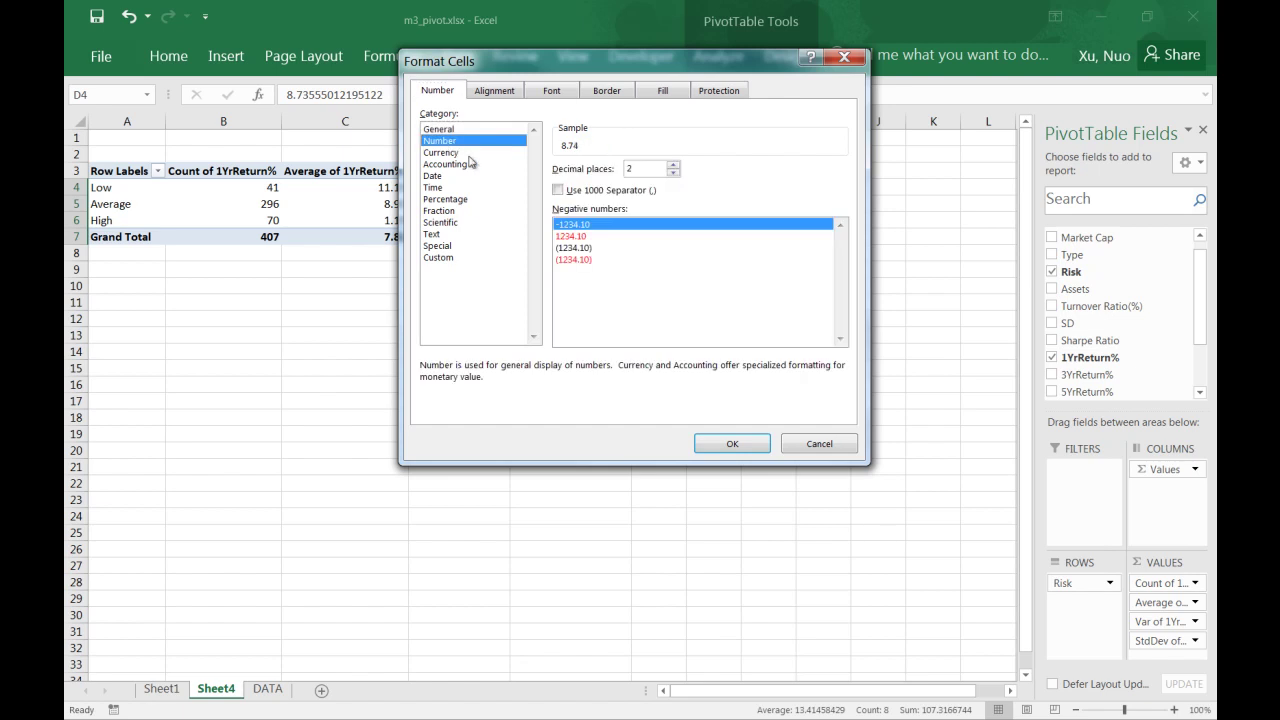
left_click(738, 443)
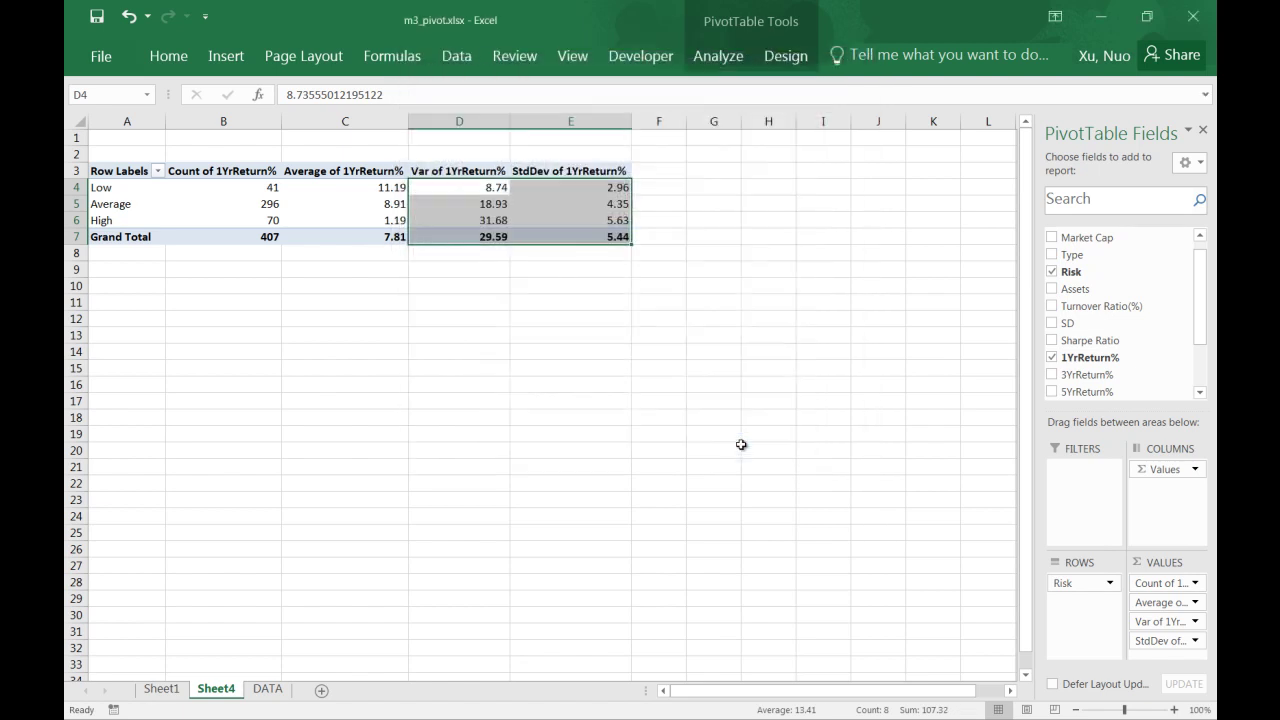
left_click(615, 432)
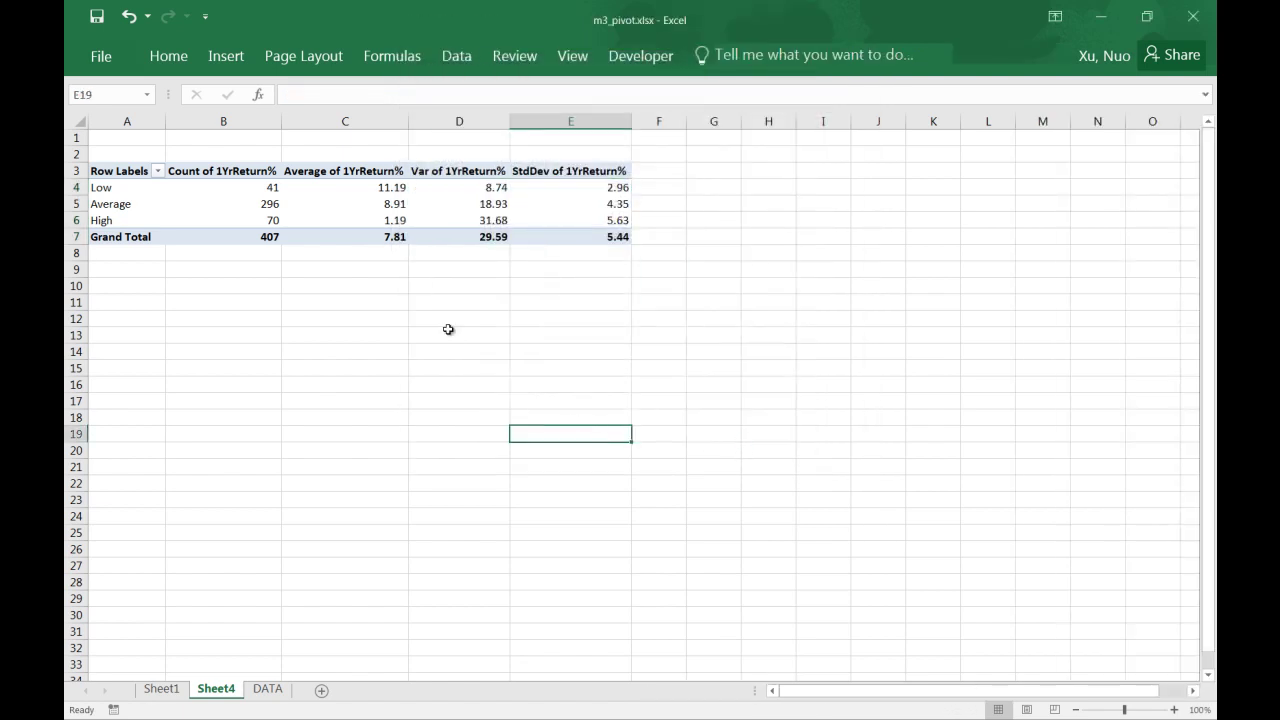
Step: Review the count, sample mean, sample variance and sample STD formulas on the DATA sheet, and examine the Type column
left_click(265, 690)
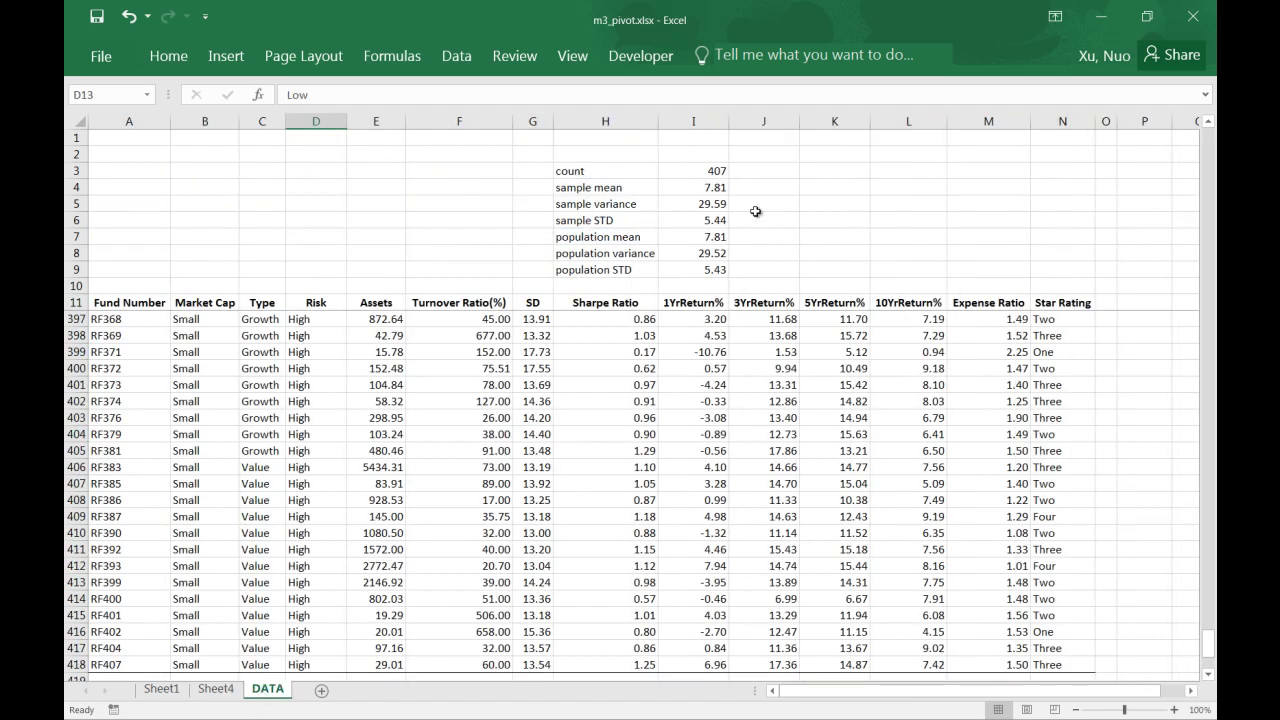
left_click_drag(720, 172, 718, 220)
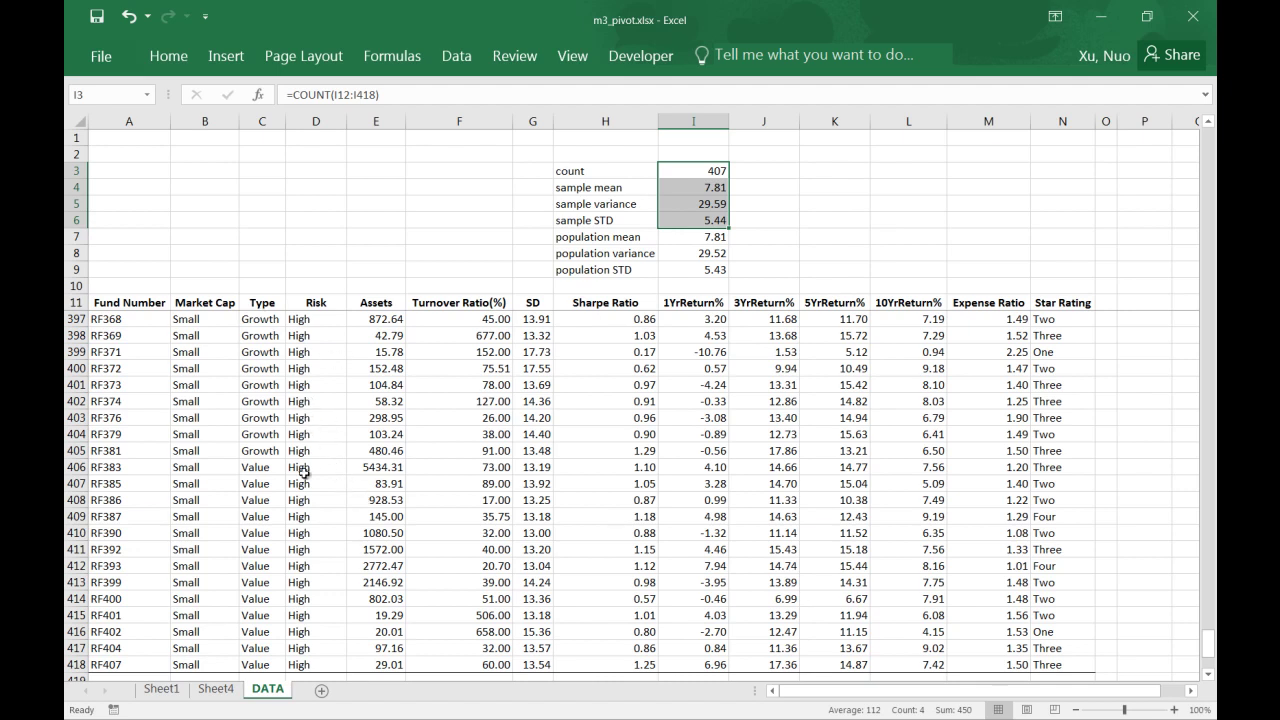
left_click(261, 267)
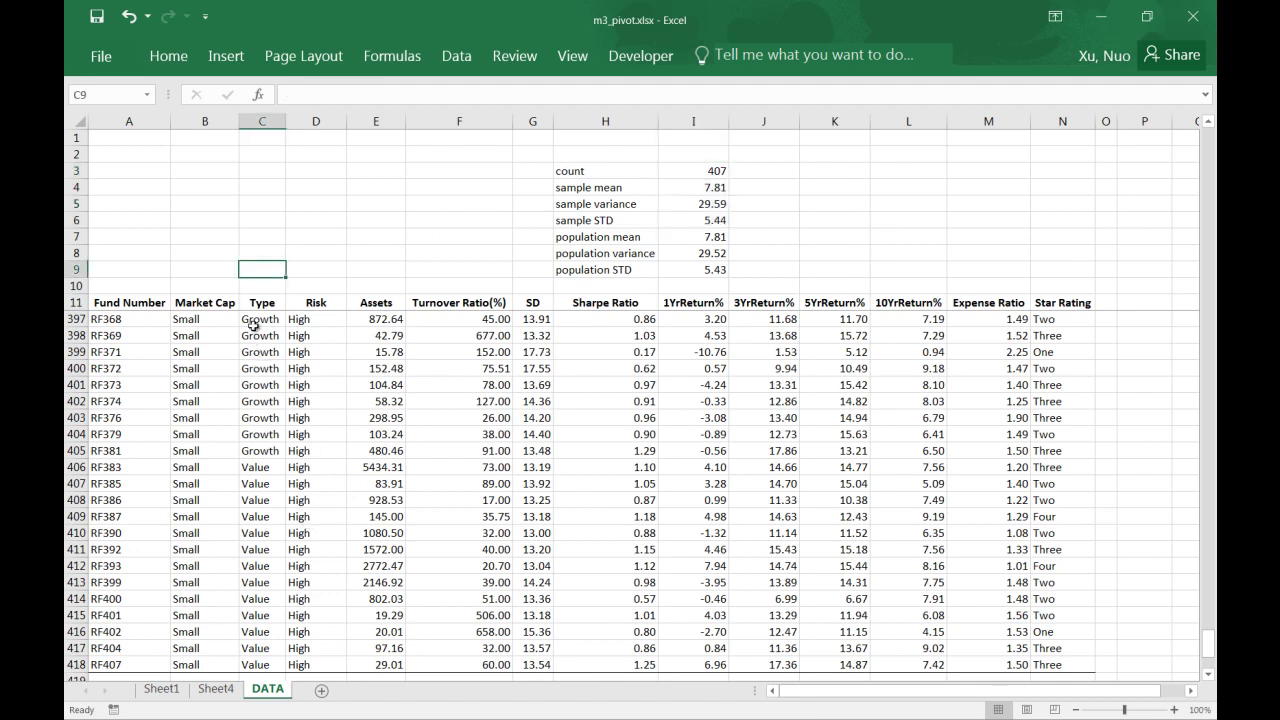
left_click(253, 304)
scroll(299, 423, "down", 2)
scroll(273, 437, "up", 3)
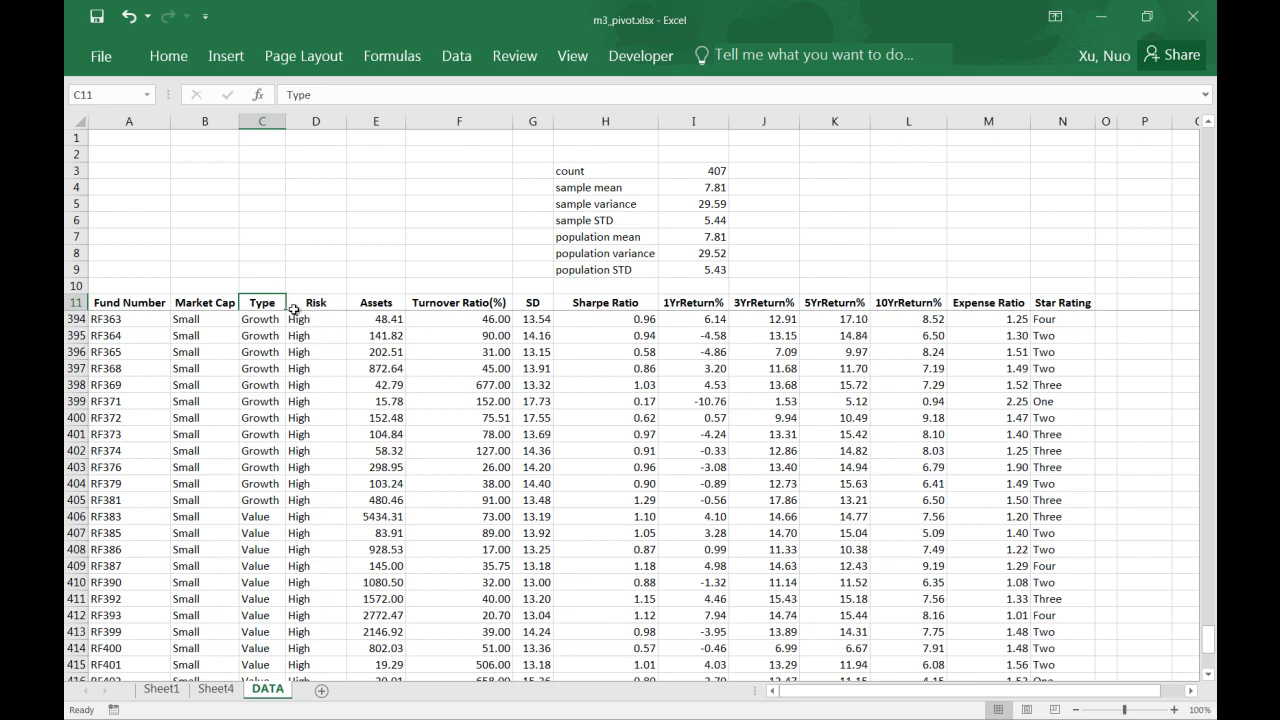
Step: Add the Type field beneath Risk in the rows of the PivotTable on Sheet4
left_click(216, 690)
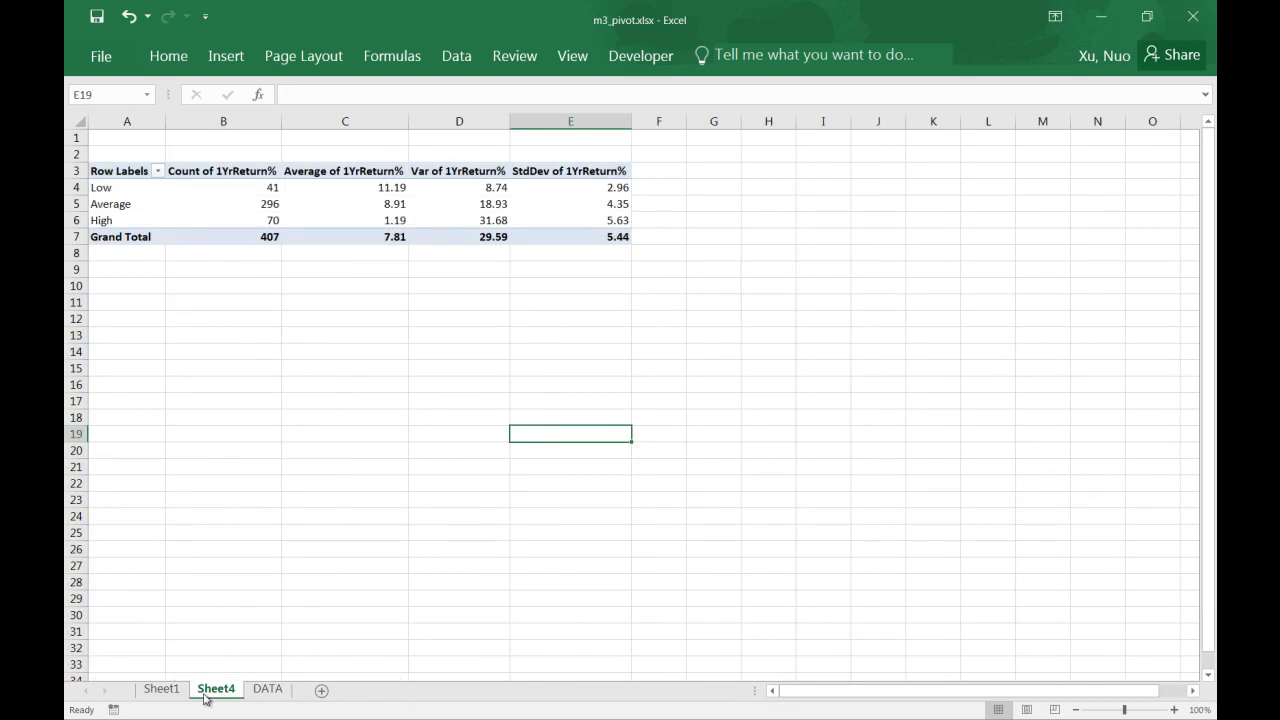
left_click(234, 205)
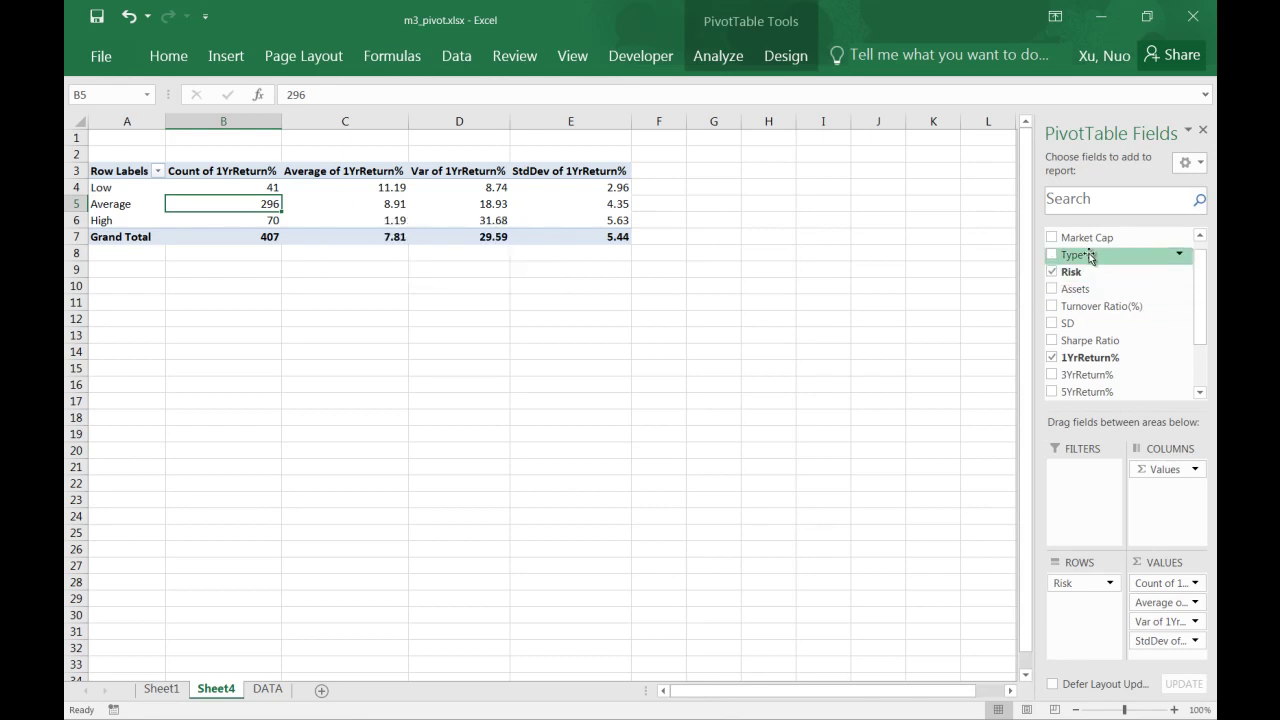
left_click_drag(1084, 260, 1080, 626)
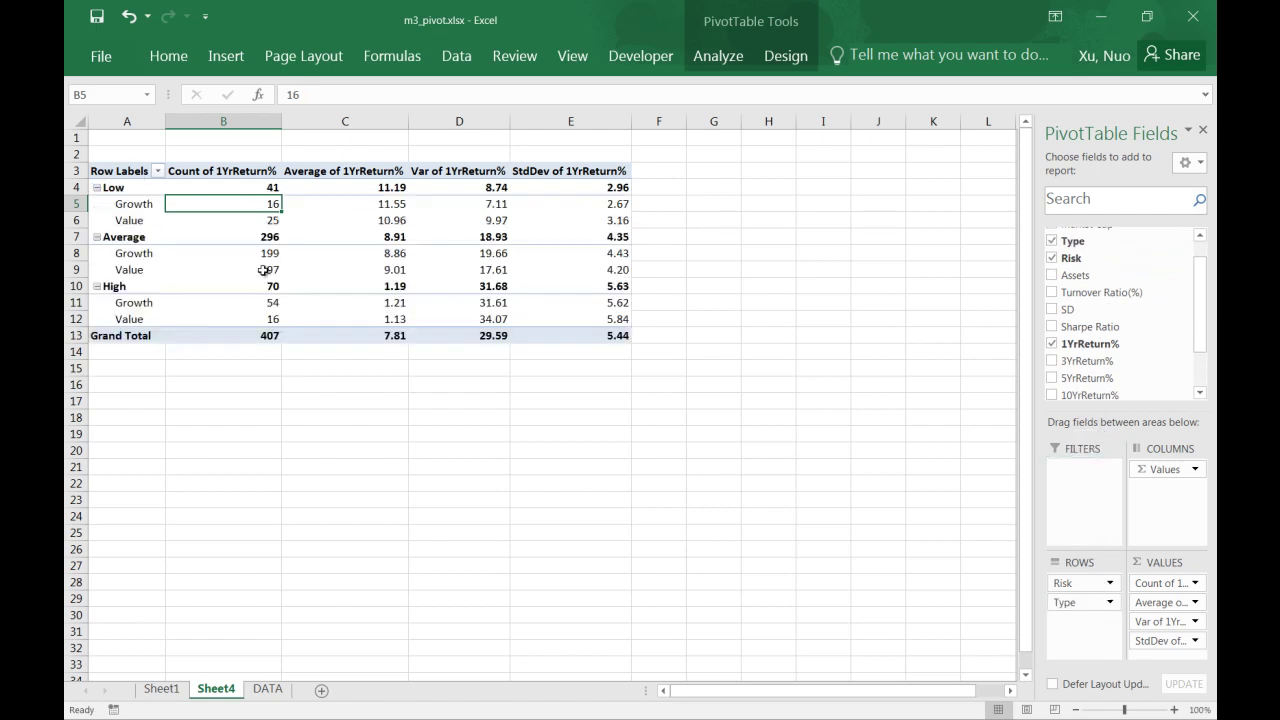
mouse_move(175, 224)
mouse_move(233, 203)
Step: Remove the Count, Average and StdDev of 1YrReturn% from the PivotTable's values, keeping only Var of 1YrReturn%
key("ctrl+z")
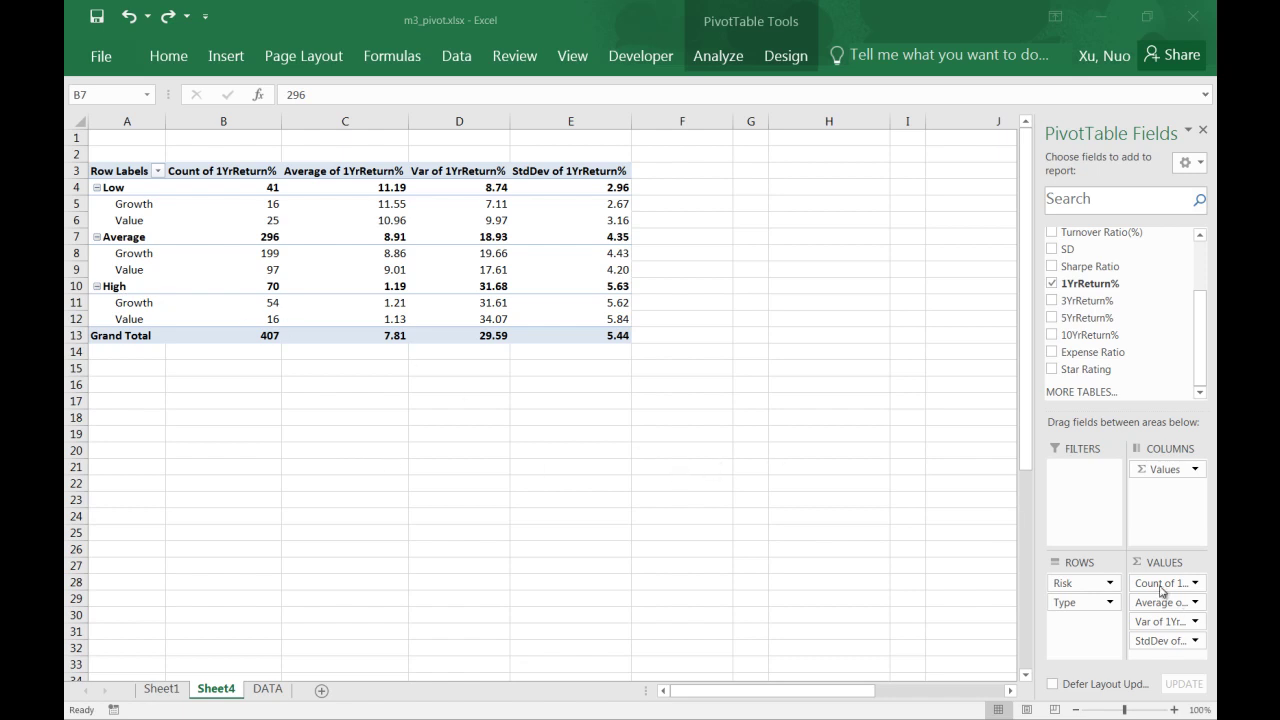
left_click_drag(1161, 591, 1142, 388)
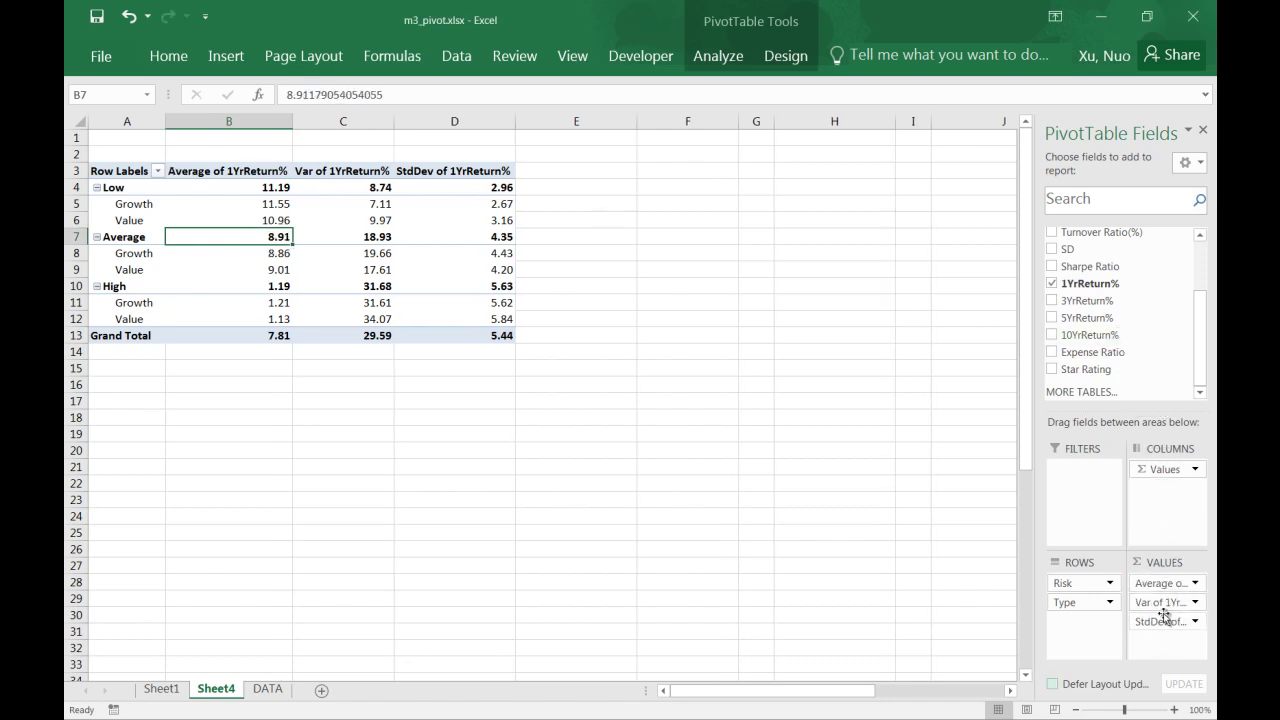
left_click_drag(1163, 584, 1132, 322)
left_click_drag(1163, 602, 1104, 342)
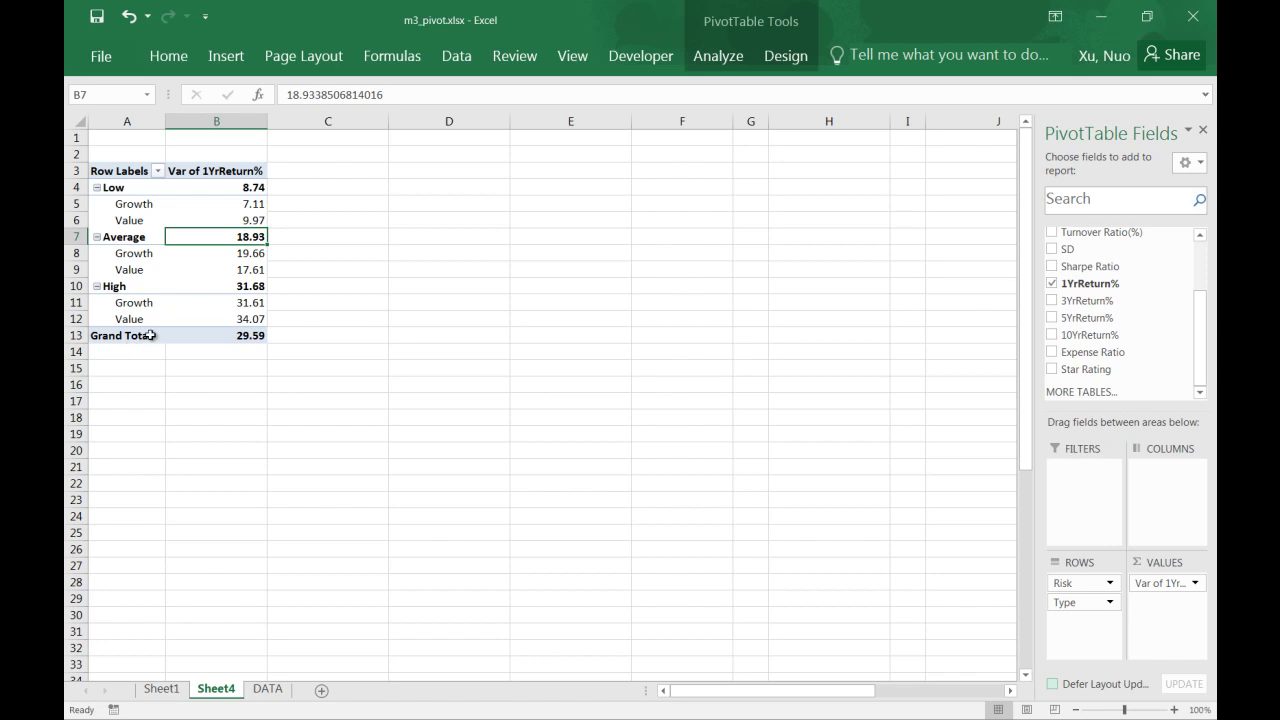
Step: Move the Type field from the PivotTable's rows to its columns and compare the Growth and Value variances across the Risk levels
left_click_drag(1075, 605, 1167, 499)
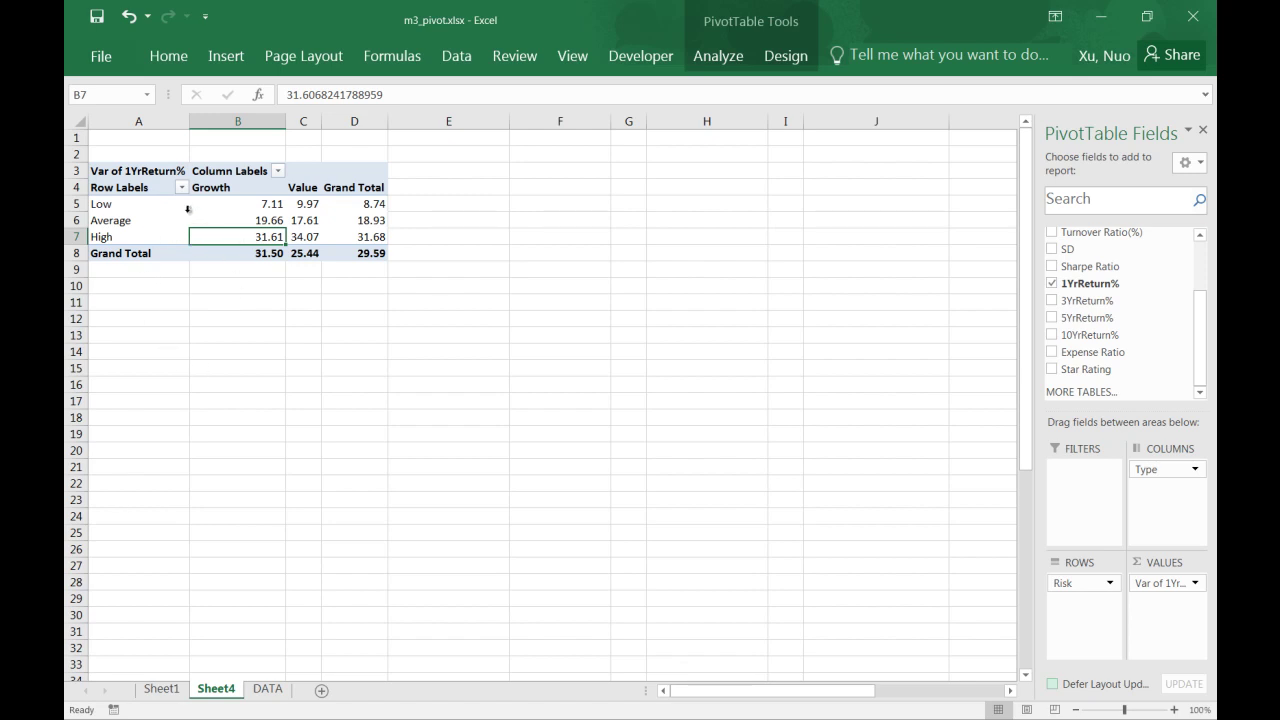
mouse_move(300, 245)
mouse_move(320, 188)
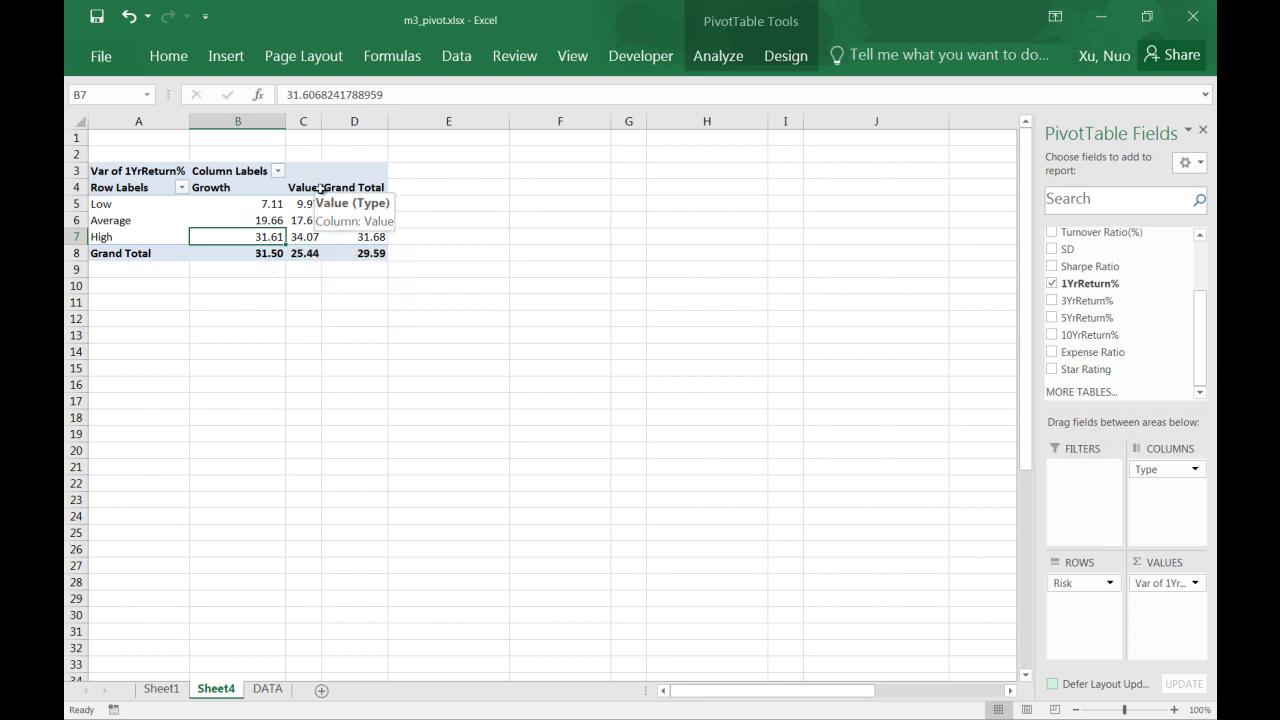
left_click(245, 205)
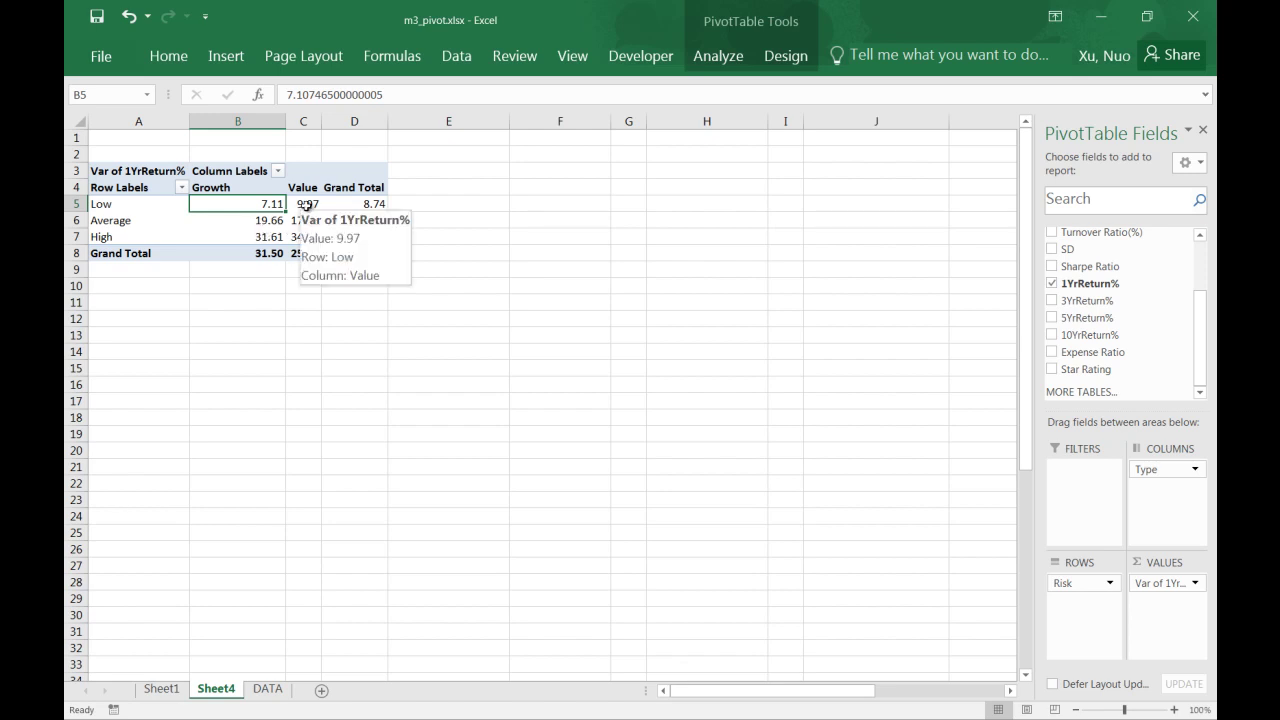
left_click(304, 370)
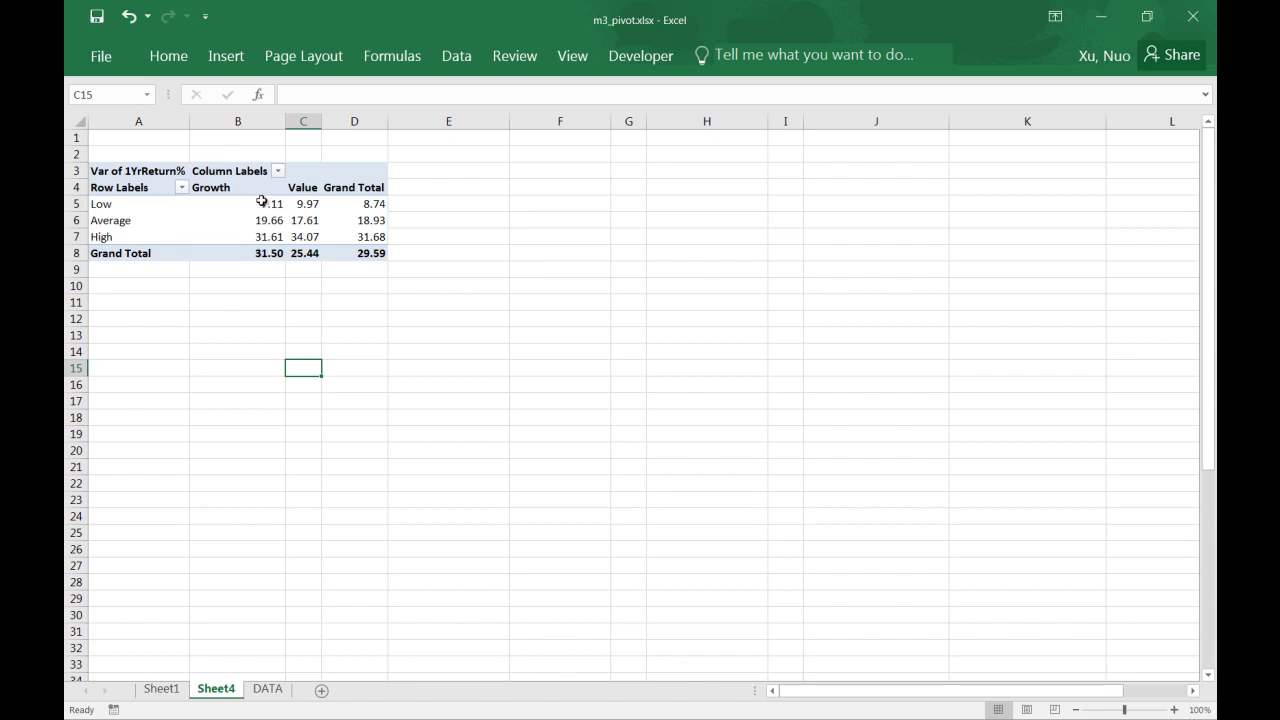
mouse_move(264, 229)
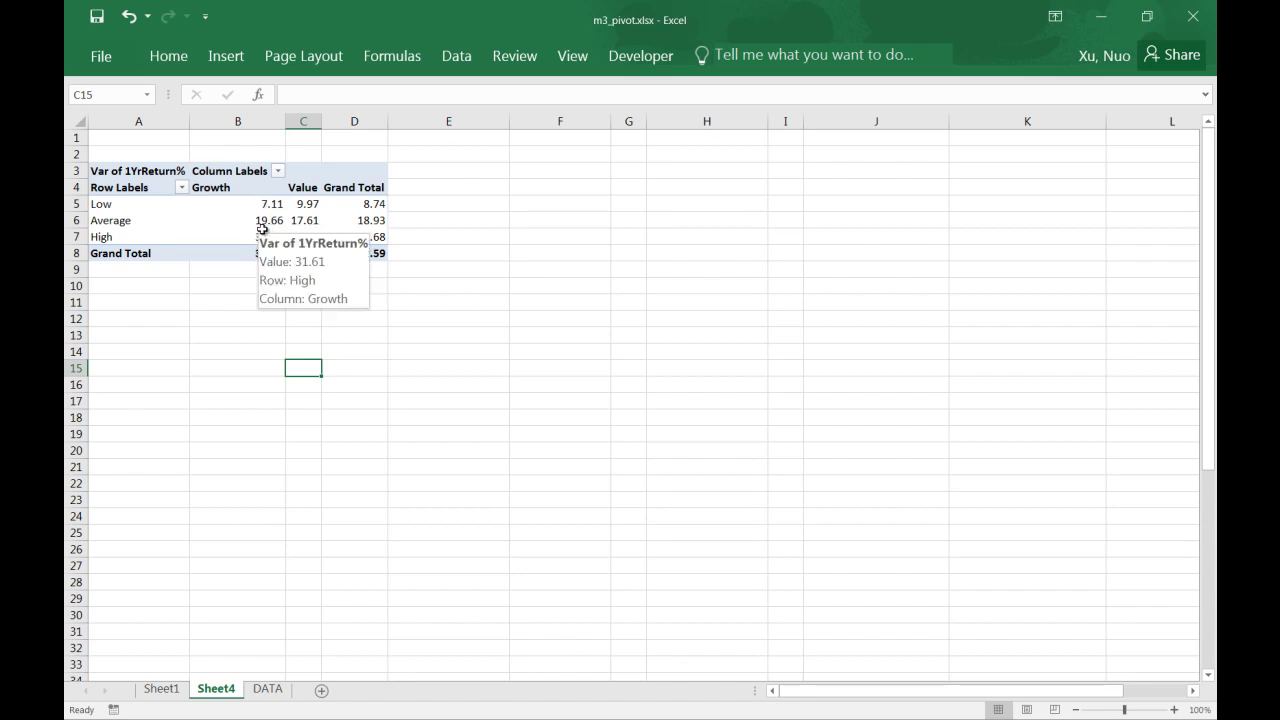
mouse_move(250, 204)
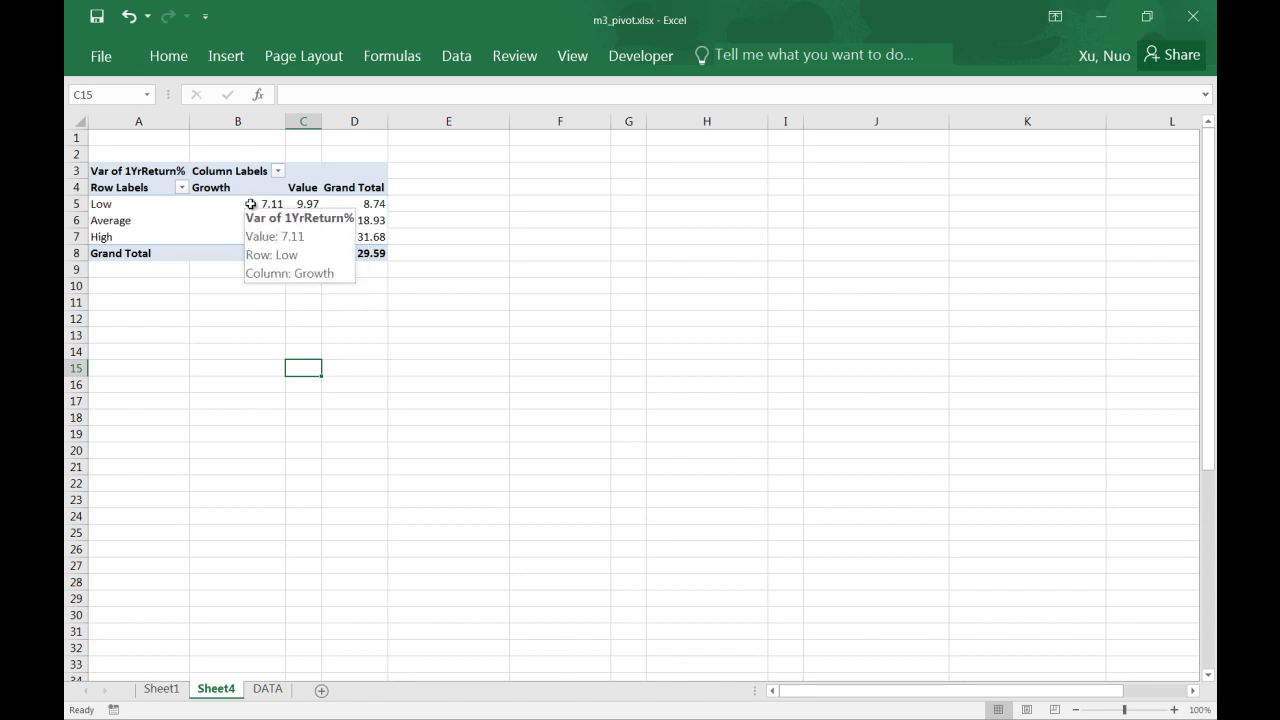